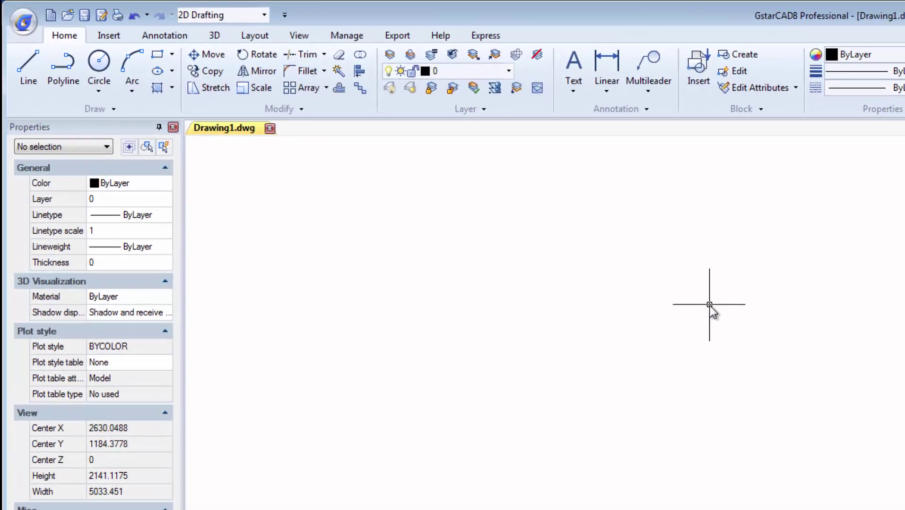
- Switch to the GstarCAD Classic workspace, then return to 2D Drafting
{"action": "left_click", "coordinate": [263, 15]}
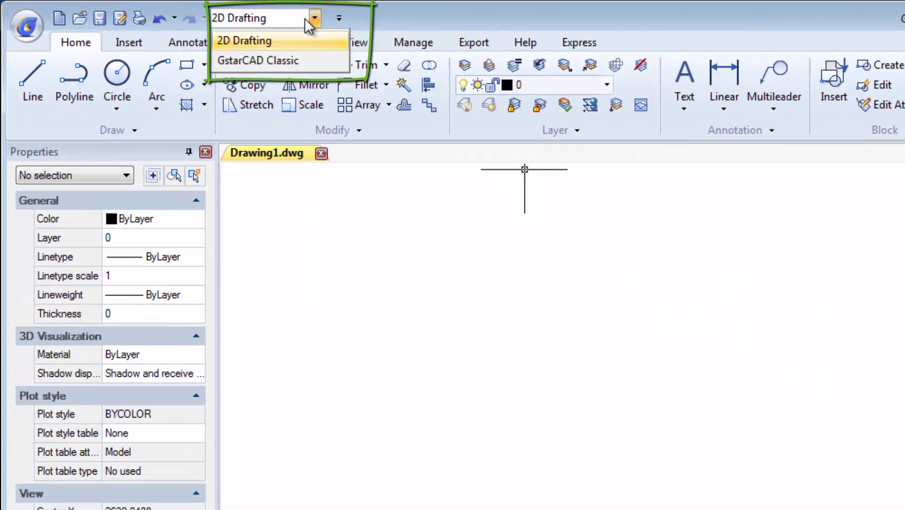
{"action": "left_click", "coordinate": [281, 61]}
{"action": "left_click", "coordinate": [317, 19]}
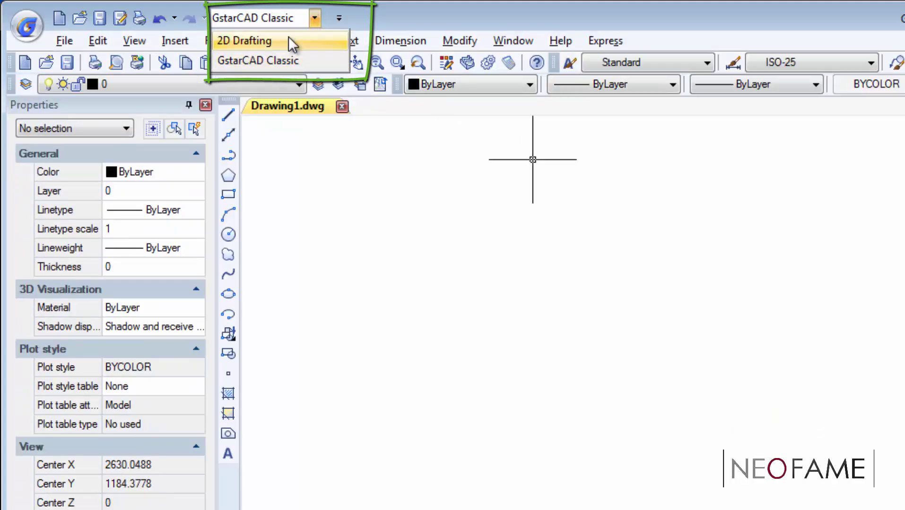
{"action": "left_click", "coordinate": [286, 40]}
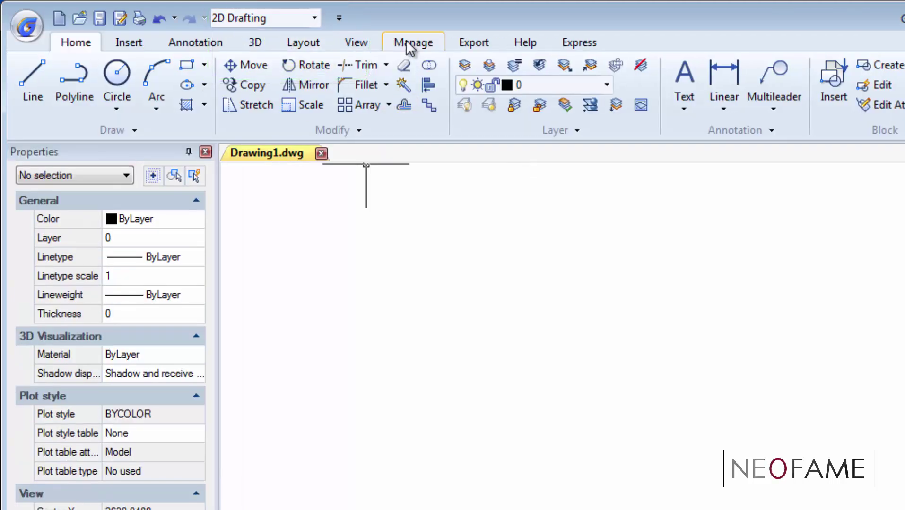
- Browse the CUI toolbar, ribbon and menu nodes and the workspace customization, then close it
{"action": "left_click", "coordinate": [412, 43]}
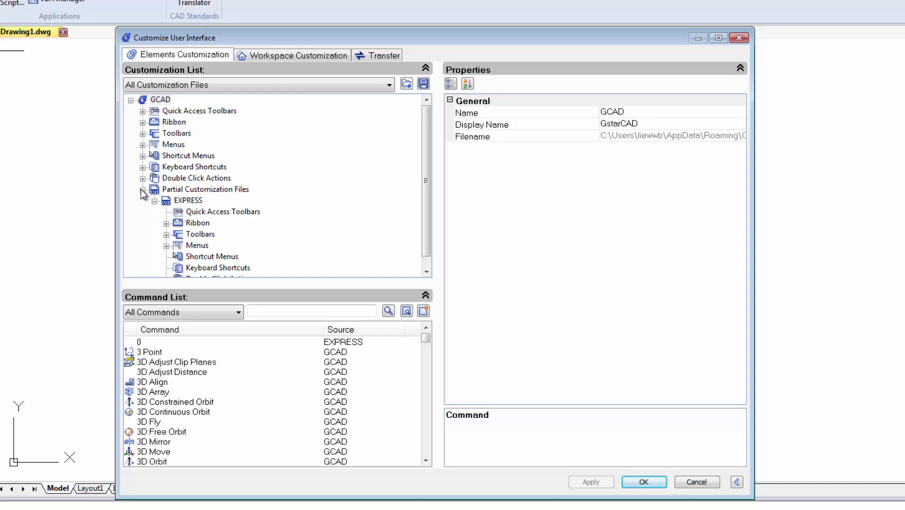
{"action": "left_click", "coordinate": [142, 190]}
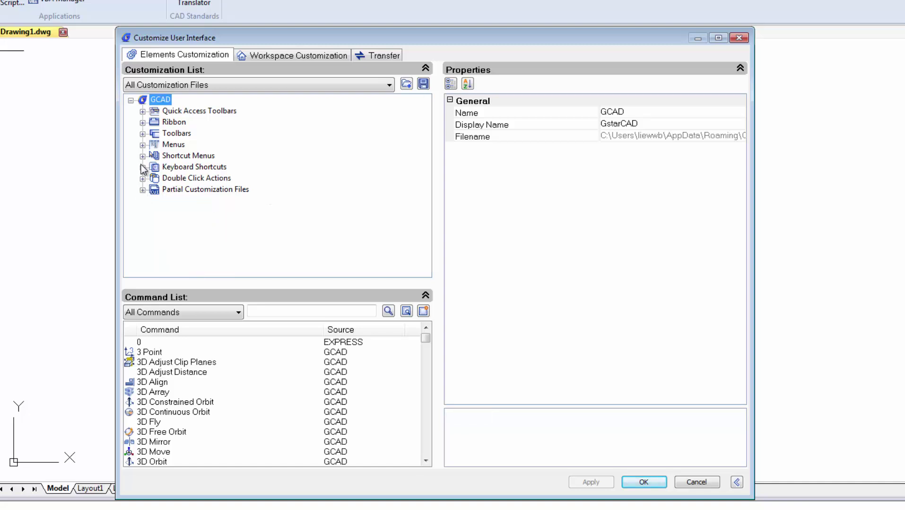
{"action": "left_click", "coordinate": [141, 134]}
{"action": "left_click", "coordinate": [142, 133]}
{"action": "left_click", "coordinate": [143, 122]}
{"action": "left_click", "coordinate": [142, 123]}
{"action": "left_click", "coordinate": [142, 144]}
{"action": "left_click", "coordinate": [143, 134]}
{"action": "left_click", "coordinate": [297, 55]}
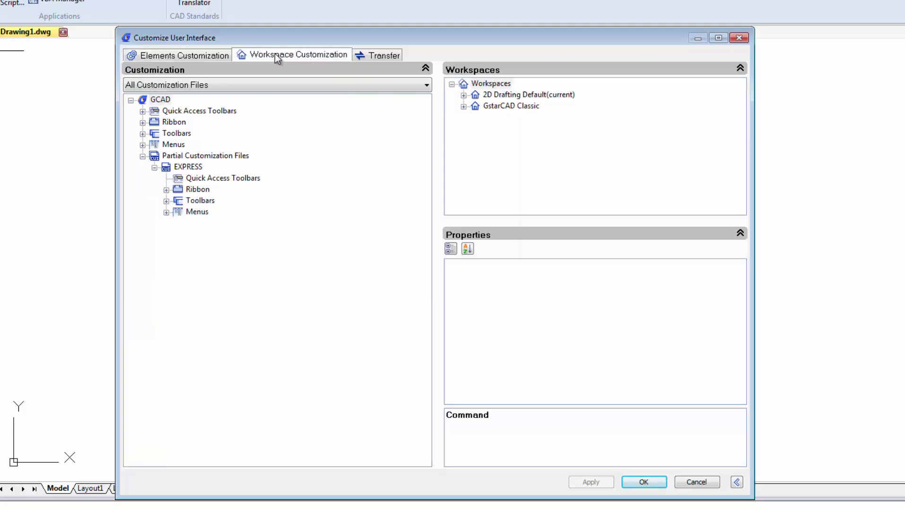
{"action": "key", "text": "Escape"}
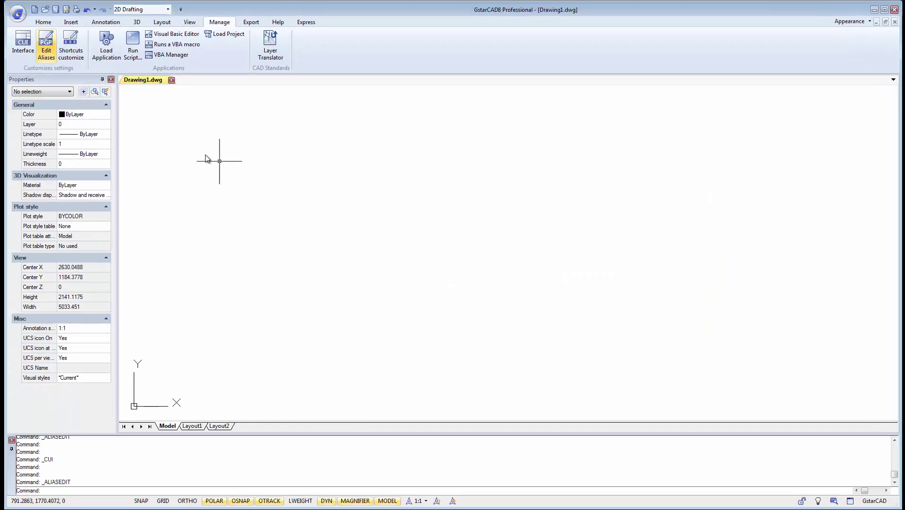
- Check the Save As file formats, keeping AutoCAD 2013, then cancel without saving
{"action": "left_click", "coordinate": [18, 13]}
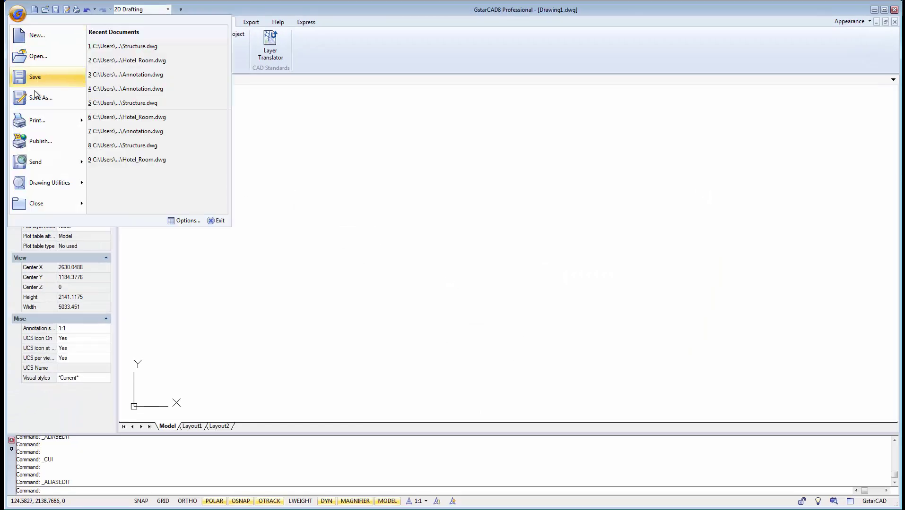
{"action": "left_click", "coordinate": [34, 77]}
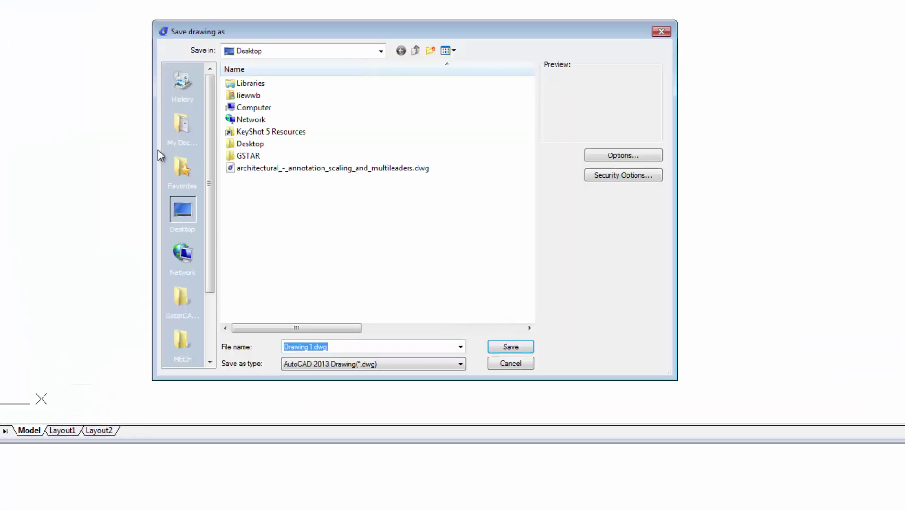
{"action": "left_click", "coordinate": [373, 364]}
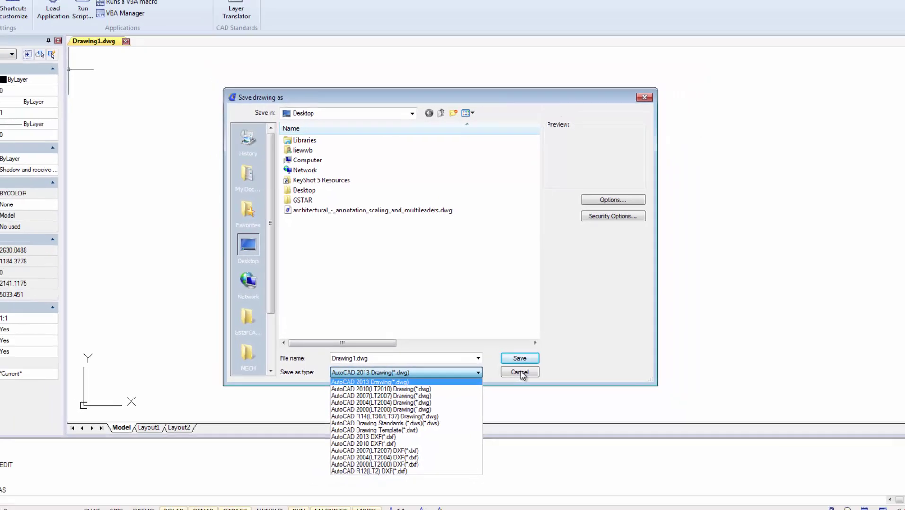
{"action": "left_click", "coordinate": [512, 363]}
{"action": "left_click", "coordinate": [524, 377]}
- From the GSTAR folder, select Annotation, Hotel_Room and Structure and open all three
{"action": "left_click", "coordinate": [17, 13]}
{"action": "key", "text": "ctrl+o"}
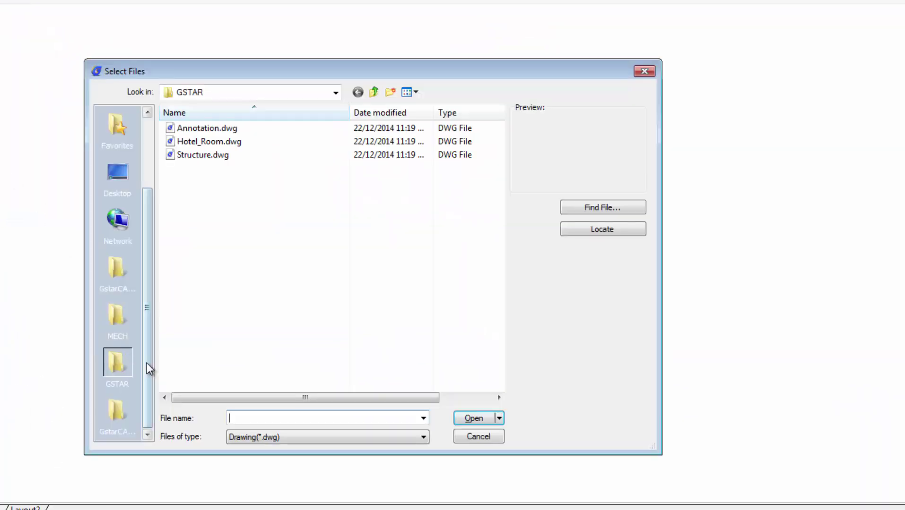
{"action": "left_click", "coordinate": [121, 268]}
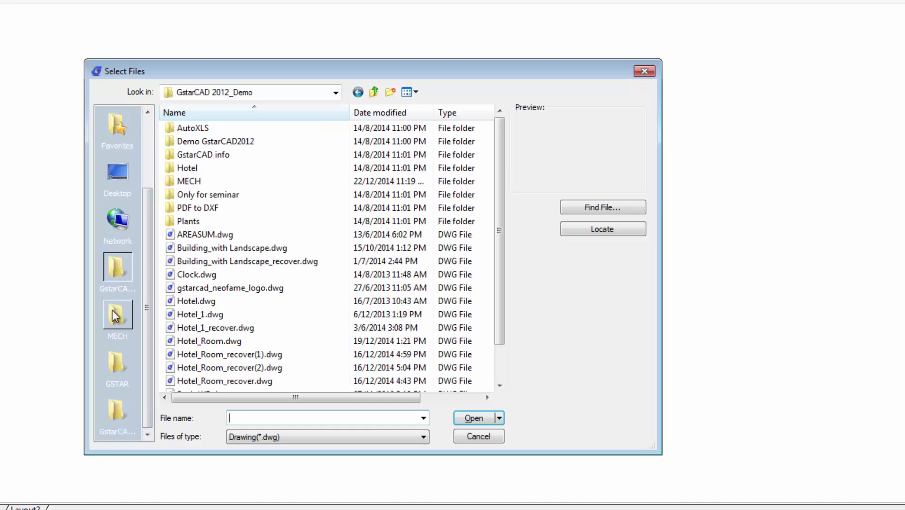
{"action": "left_click", "coordinate": [119, 378]}
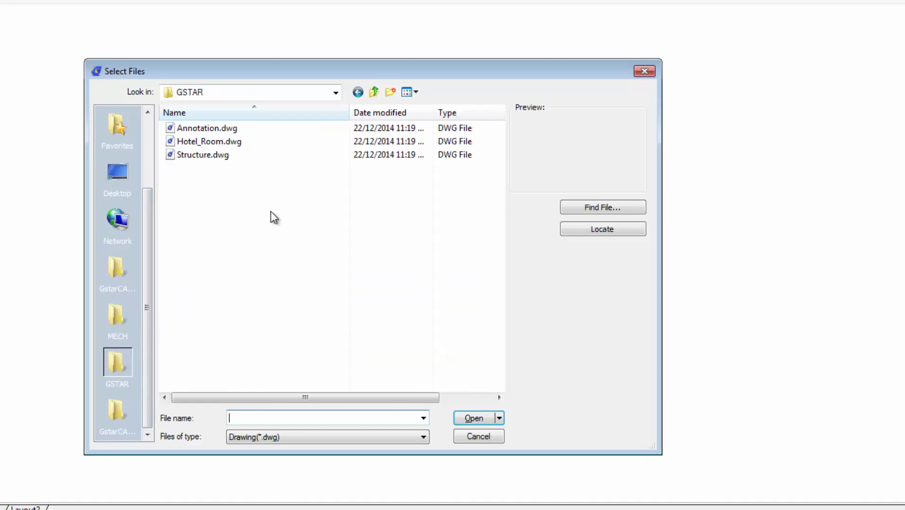
{"action": "left_click_drag", "start_coordinate": [271, 211], "coordinate": [218, 124]}
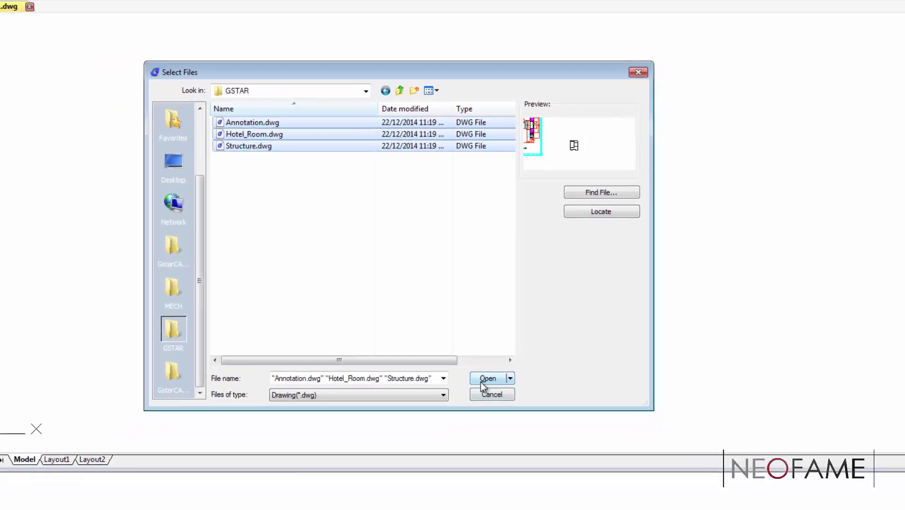
{"action": "left_click", "coordinate": [482, 381]}
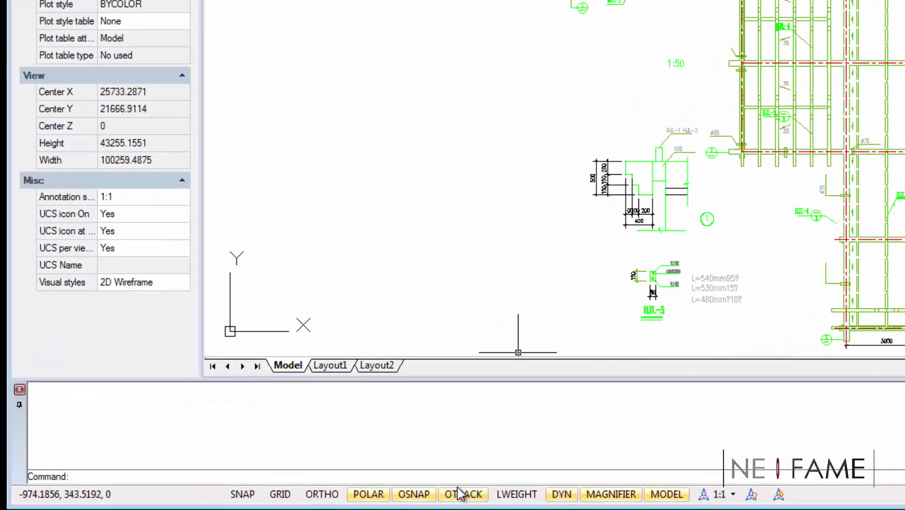
- Show status bar toggles as icons and review the Object Snap and Dynamic Input settings
{"action": "right_click", "coordinate": [461, 494]}
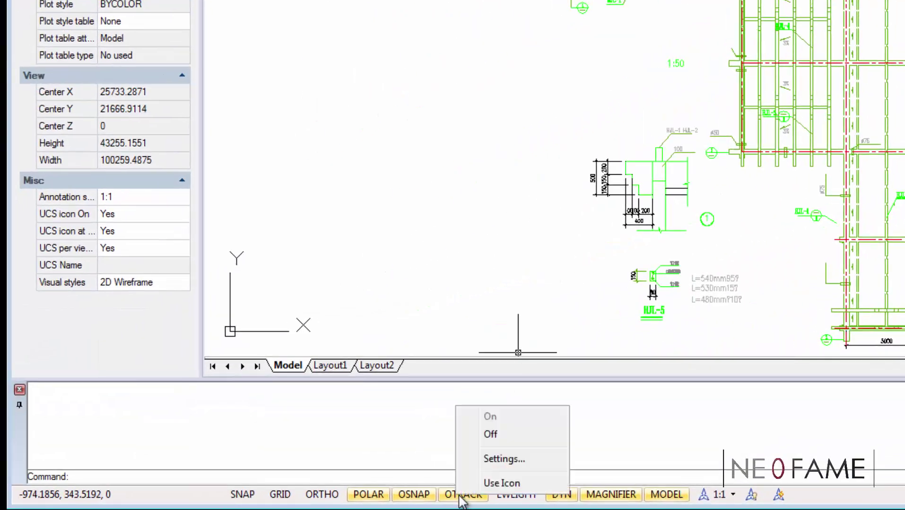
{"action": "left_click", "coordinate": [491, 484]}
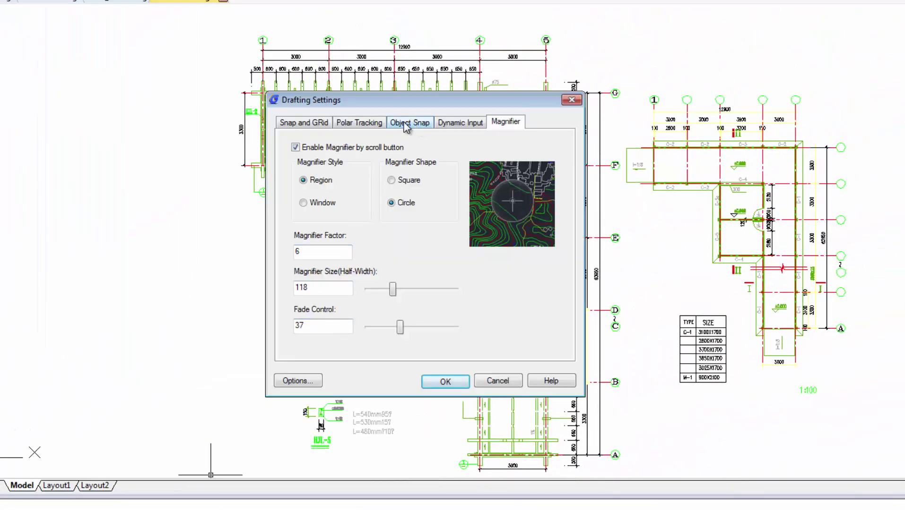
{"action": "left_click", "coordinate": [405, 125]}
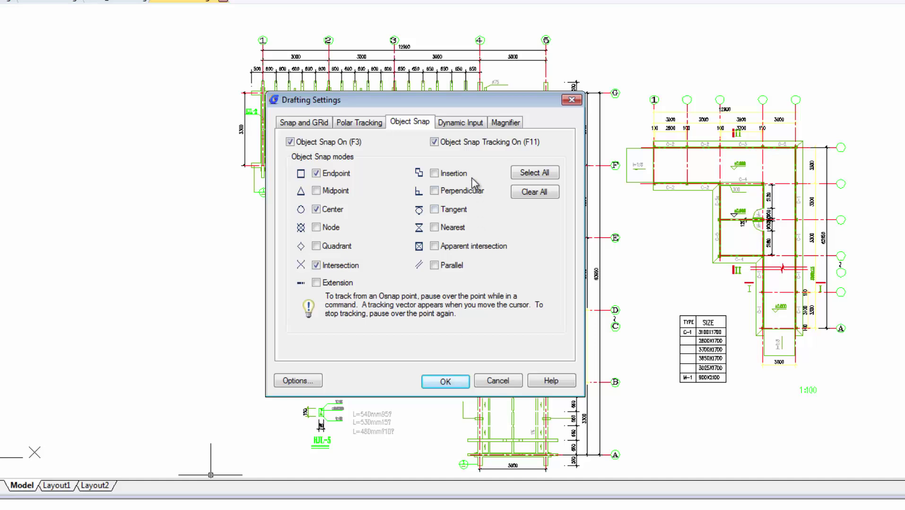
{"action": "left_click", "coordinate": [477, 127]}
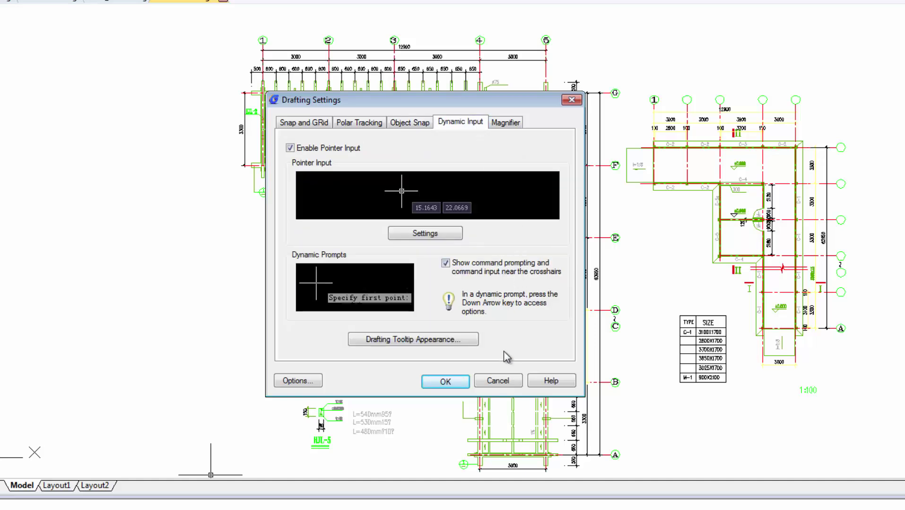
{"action": "left_click", "coordinate": [446, 381]}
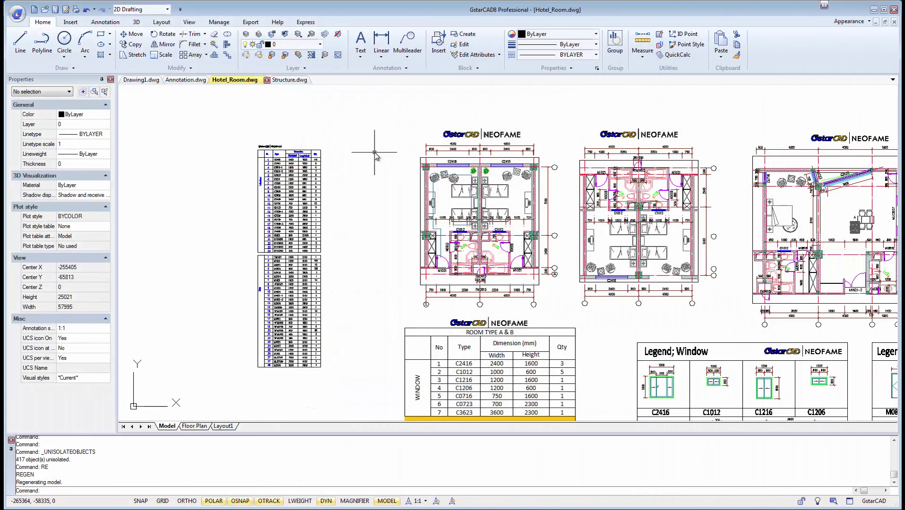
{"action": "left_click", "coordinate": [320, 44]}
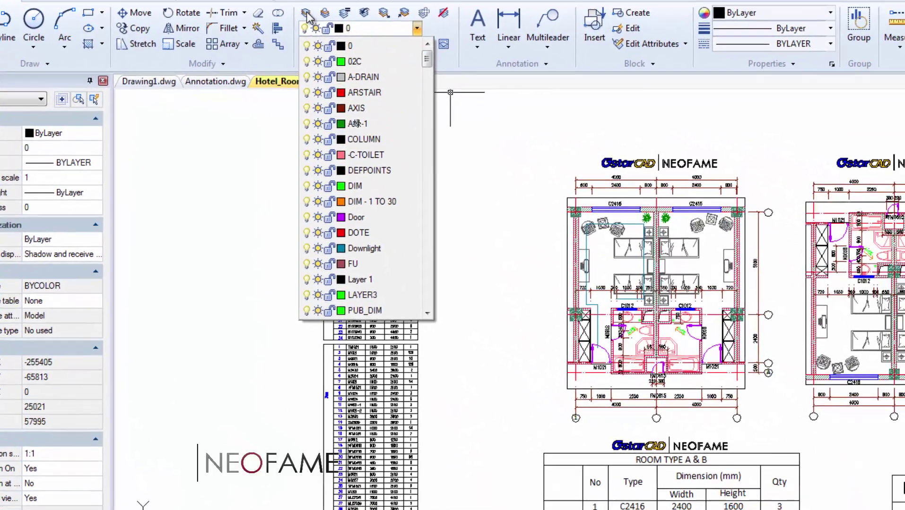
{"action": "left_click", "coordinate": [338, 33]}
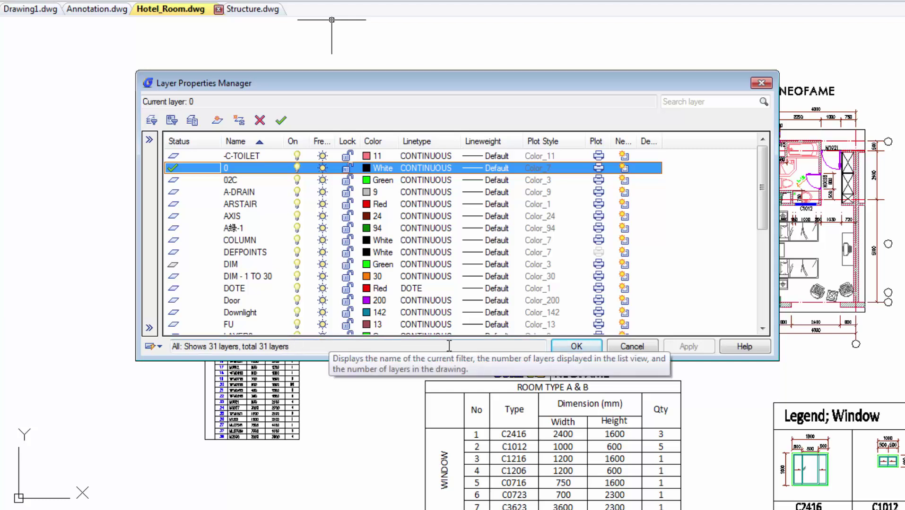
{"action": "left_click", "coordinate": [575, 346]}
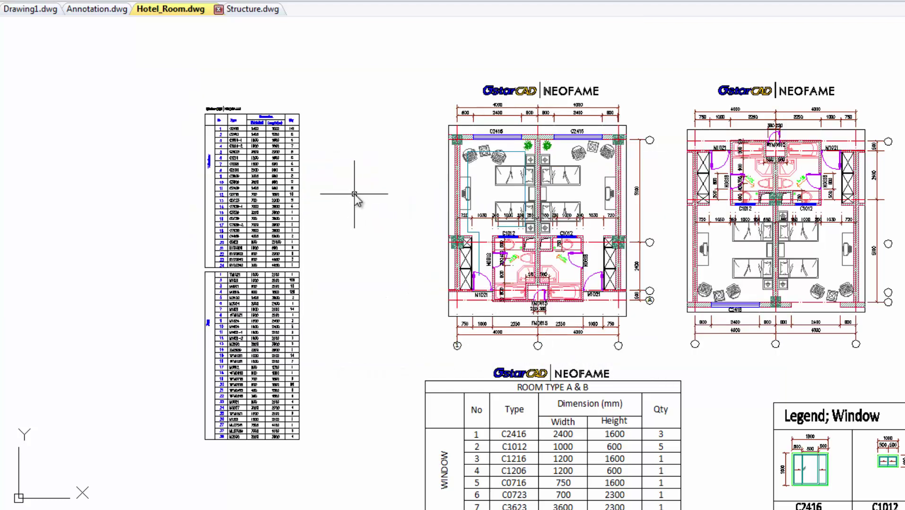
- Use LAYWALK to step through layers 0 and WALL, keeping only WALL visible
{"action": "type", "text": "laywalk"}
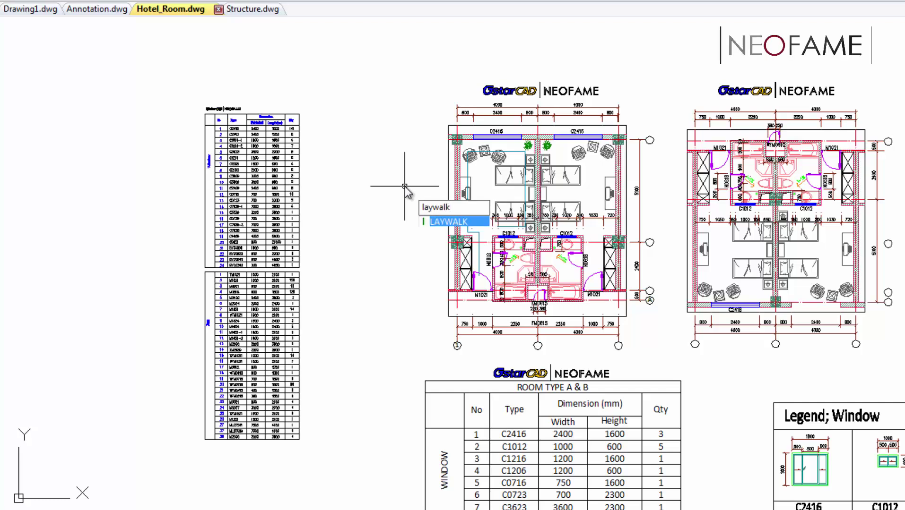
{"action": "key", "text": "Return"}
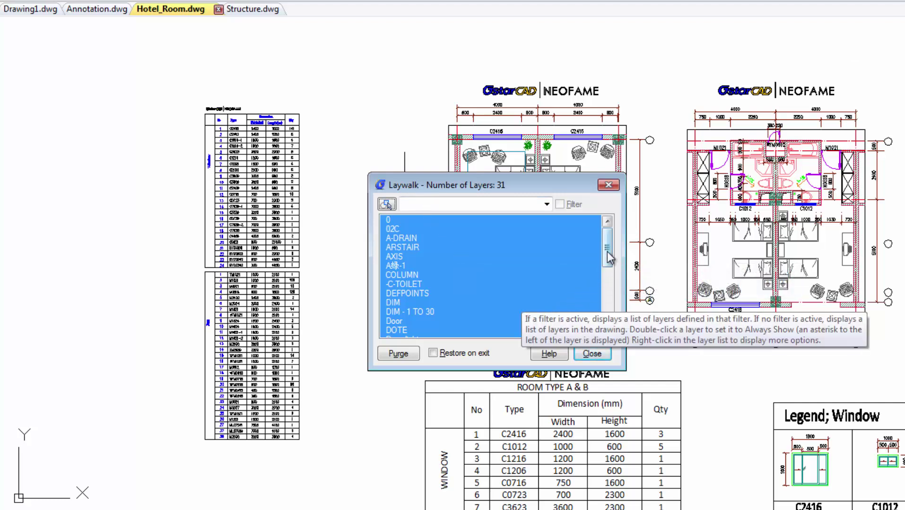
{"action": "left_click_drag", "start_coordinate": [606, 253], "coordinate": [560, 238]}
{"action": "left_click", "coordinate": [395, 221]}
{"action": "left_click_drag", "start_coordinate": [607, 242], "coordinate": [594, 293]}
{"action": "left_click", "coordinate": [400, 256]}
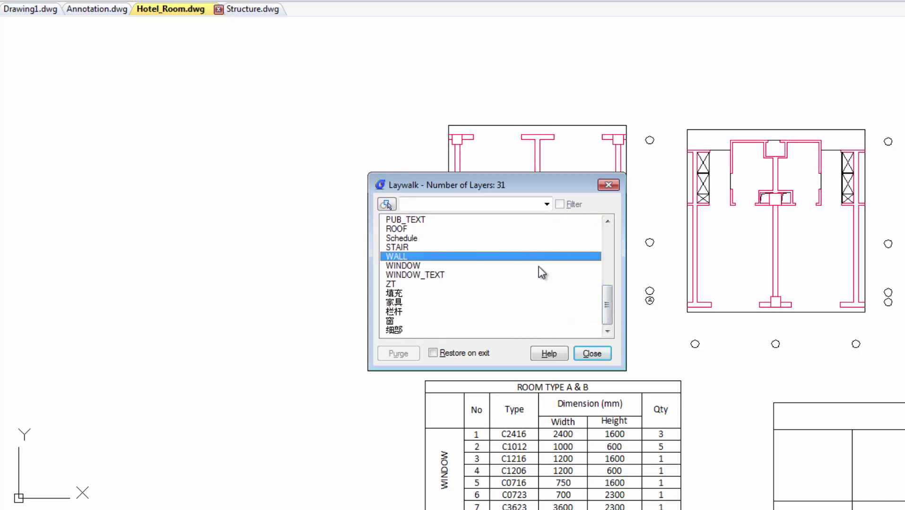
{"action": "left_click", "coordinate": [592, 354]}
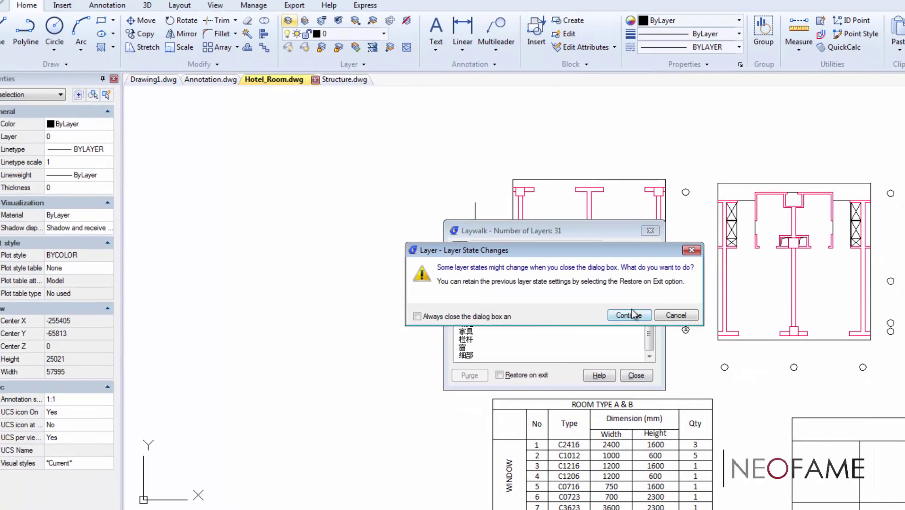
{"action": "left_click", "coordinate": [632, 314]}
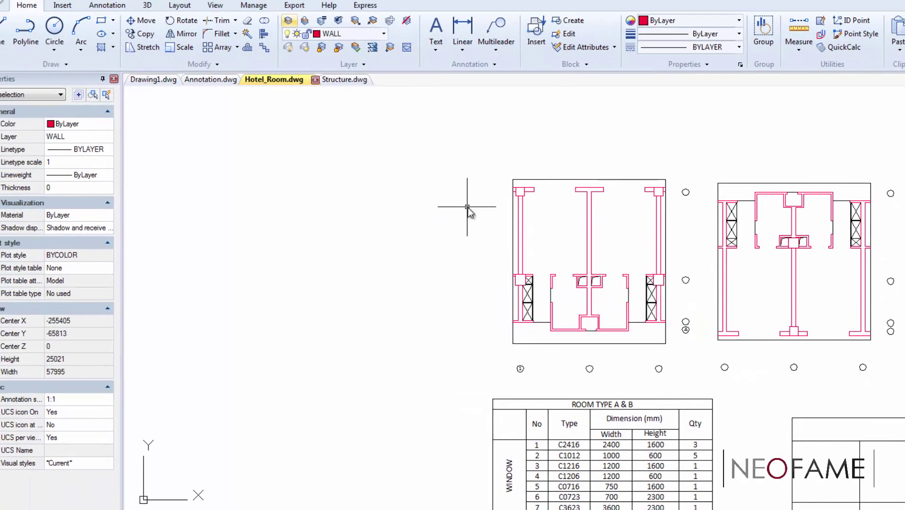
- Make layer 0 the current layer from the layer dropdown
{"action": "left_click", "coordinate": [383, 34]}
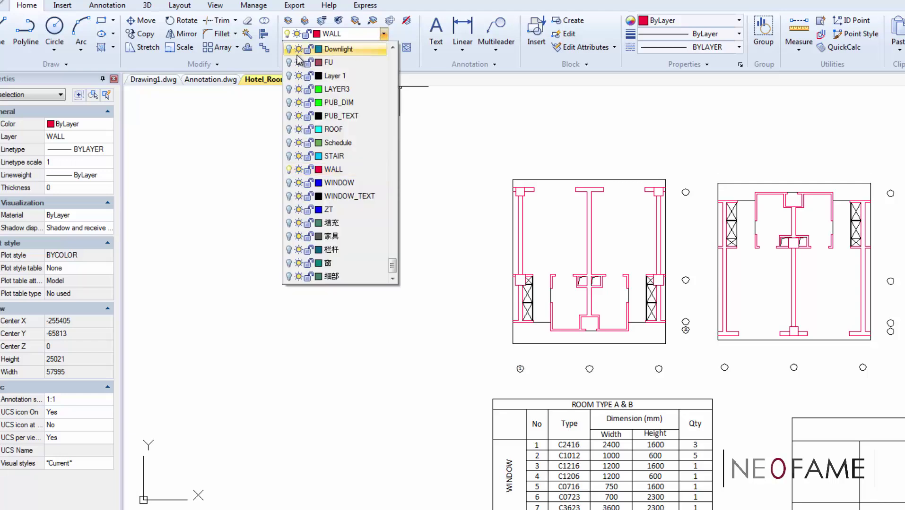
{"action": "left_click_drag", "start_coordinate": [392, 263], "coordinate": [396, 56]}
{"action": "left_click", "coordinate": [334, 50]}
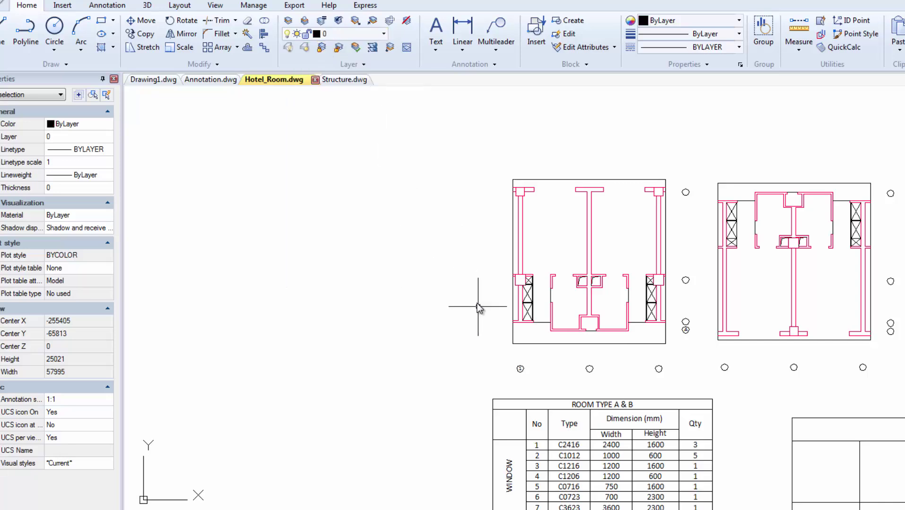
- Isolate the left hotel room plan with a selection window, then zoom in on it
{"action": "scroll", "coordinate": [552, 285], "scroll_direction": "up", "scroll_amount": 2}
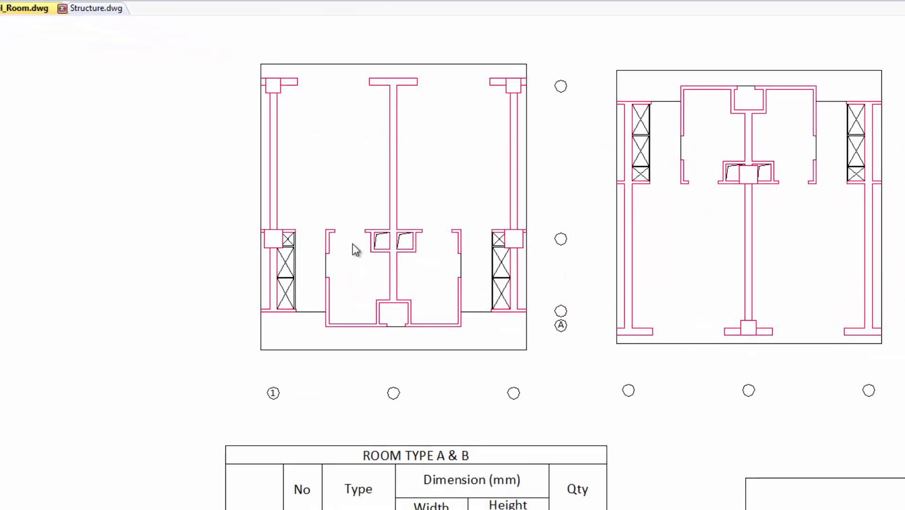
{"action": "right_click", "coordinate": [72, 168]}
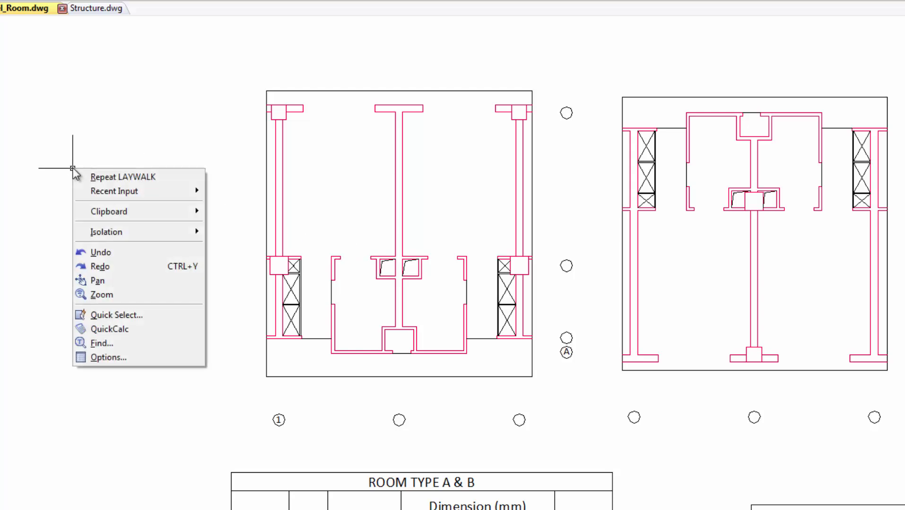
{"action": "mouse_move", "coordinate": [131, 234]}
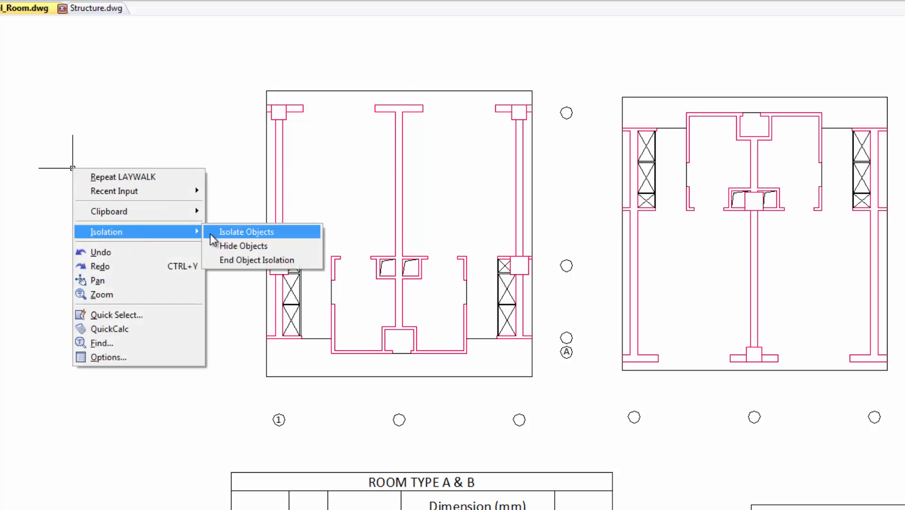
{"action": "left_click", "coordinate": [303, 233]}
{"action": "left_click", "coordinate": [546, 64]}
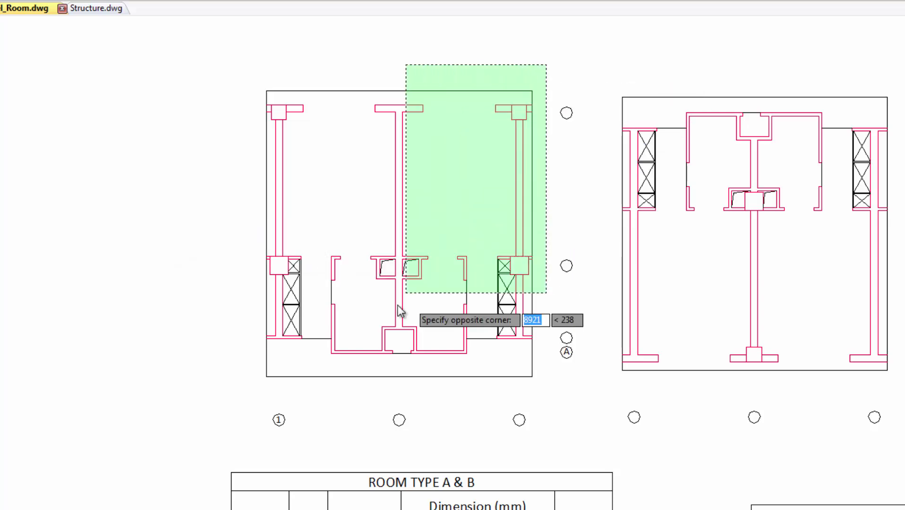
{"action": "left_click", "coordinate": [291, 397]}
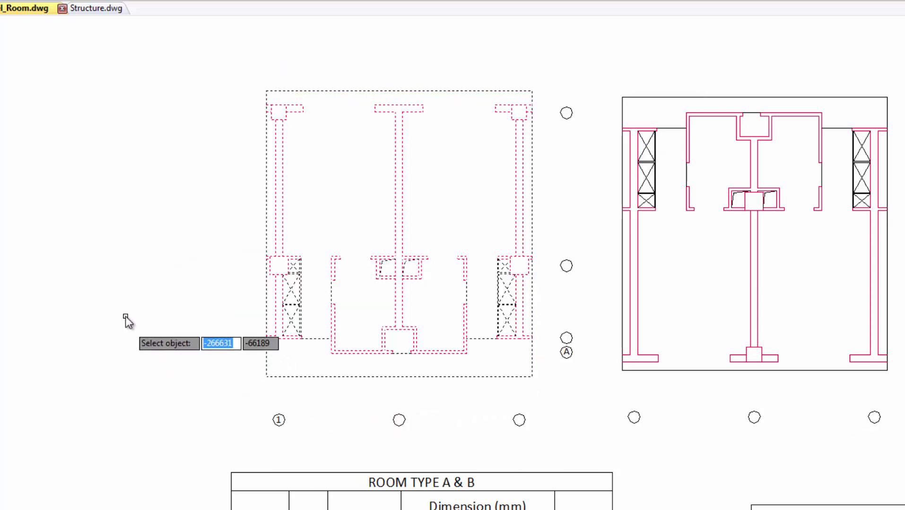
{"action": "key", "text": "Return"}
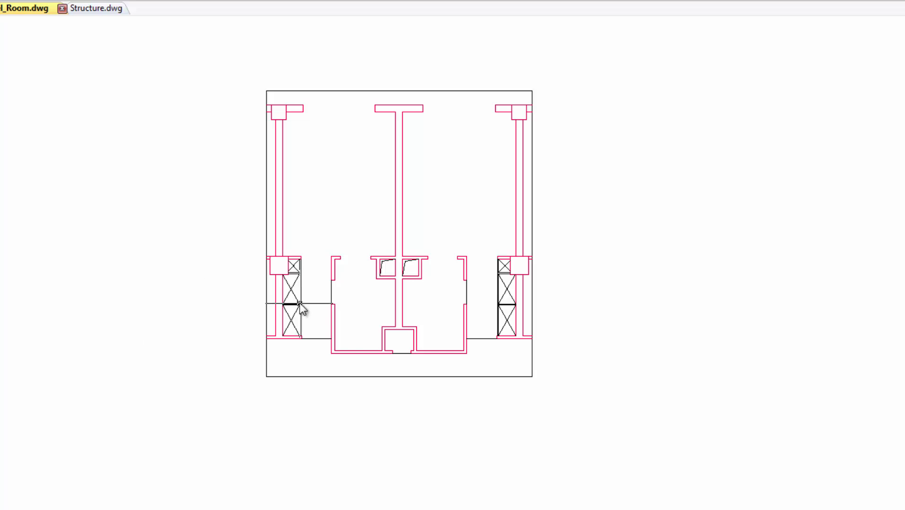
{"action": "scroll", "coordinate": [303, 313], "scroll_direction": "up", "scroll_amount": 2}
{"action": "middle_click_drag", "start_coordinate": [469, 317], "coordinate": [305, 326]}
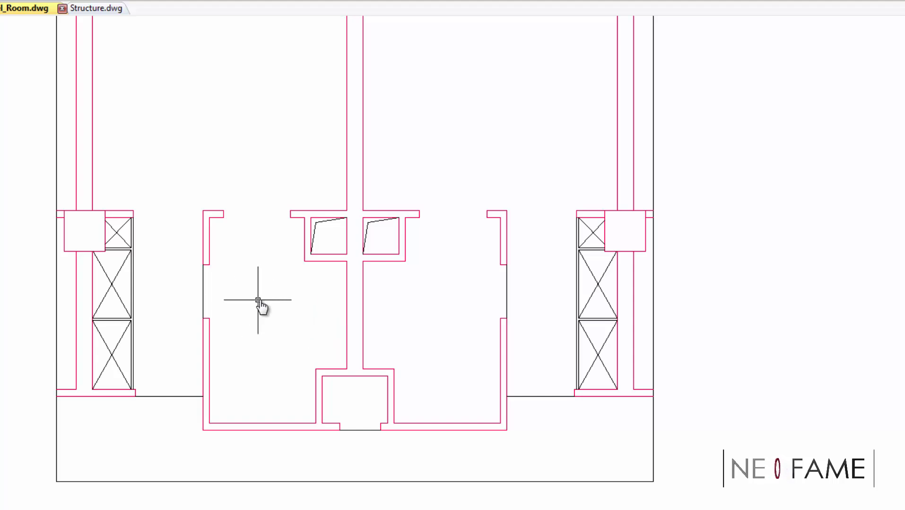
{"action": "scroll", "coordinate": [284, 302], "scroll_direction": "up", "scroll_amount": 2}
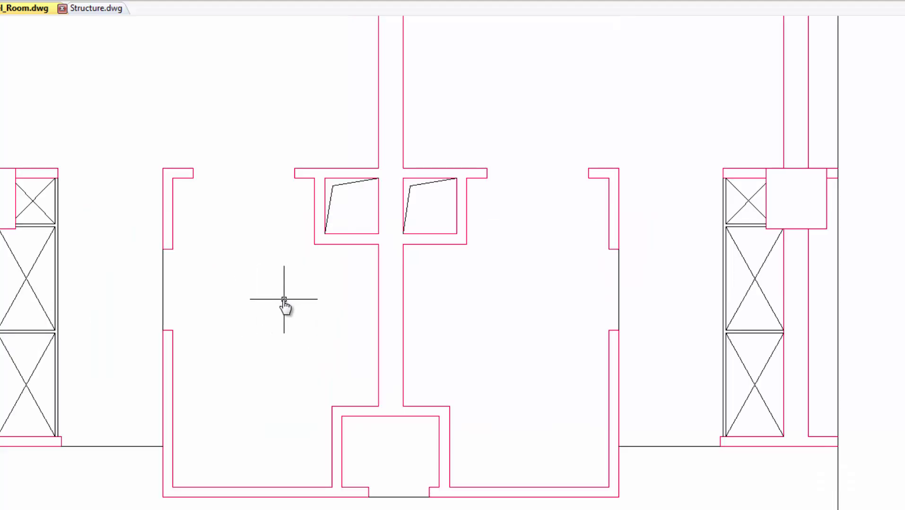
- Draw polylines closing the top openings of the left and right rooms
{"action": "middle_click_drag", "start_coordinate": [286, 299], "coordinate": [282, 305]}
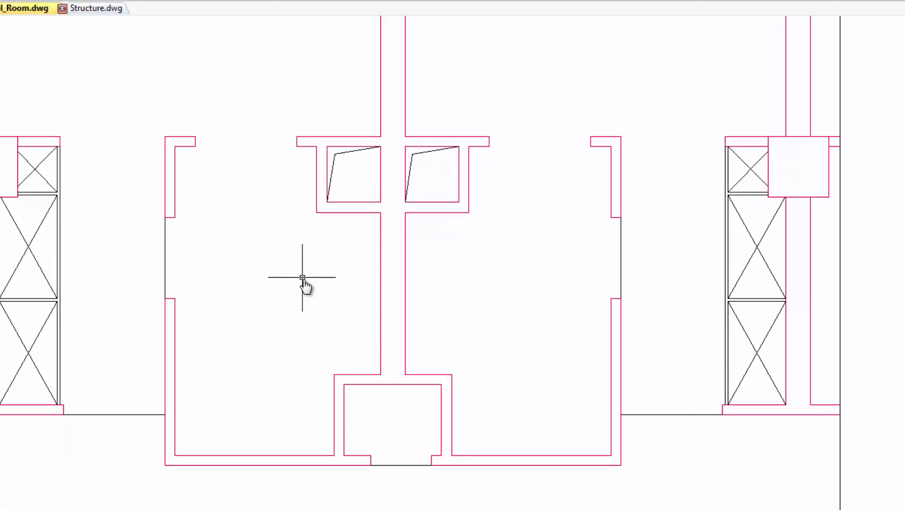
{"action": "type", "text": "pl"}
{"action": "key", "text": "Return"}
{"action": "scroll", "coordinate": [231, 138], "scroll_direction": "up", "scroll_amount": 4}
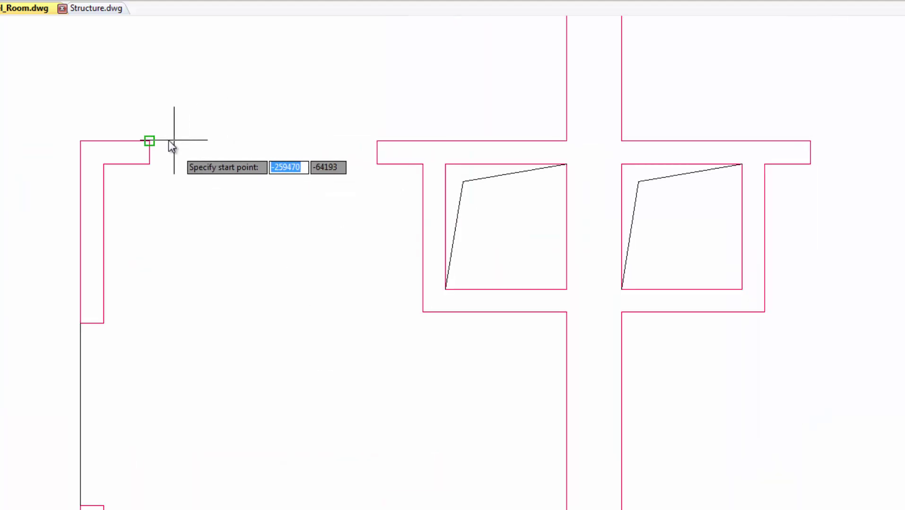
{"action": "left_click", "coordinate": [162, 140]}
{"action": "left_click", "coordinate": [378, 140]}
{"action": "key", "text": "Return"}
{"action": "middle_click_drag", "start_coordinate": [502, 99], "coordinate": [329, 139]}
{"action": "key", "text": "Return"}
{"action": "left_click", "coordinate": [633, 172]}
{"action": "left_click", "coordinate": [861, 171]}
{"action": "key", "text": "Return"}
{"action": "scroll", "coordinate": [775, 289], "scroll_direction": "down", "scroll_amount": 4}
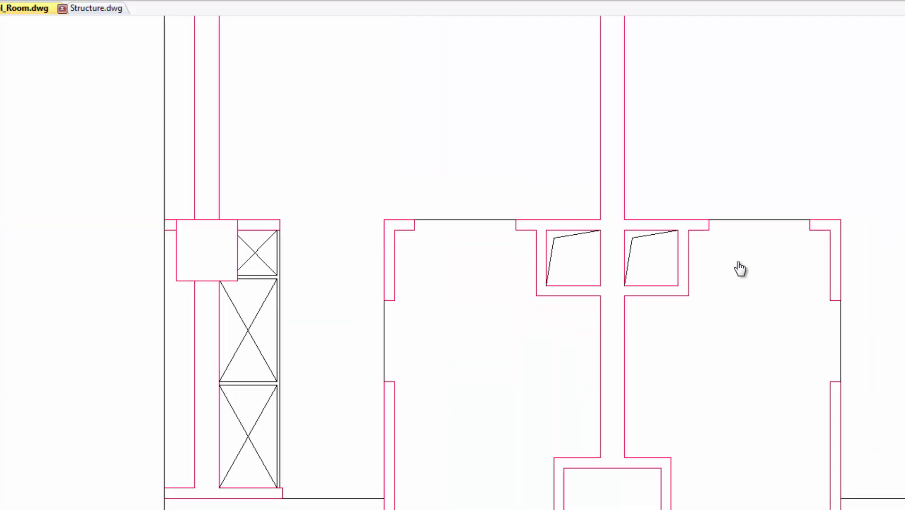
{"action": "middle_click_drag", "start_coordinate": [736, 252], "coordinate": [702, 137]}
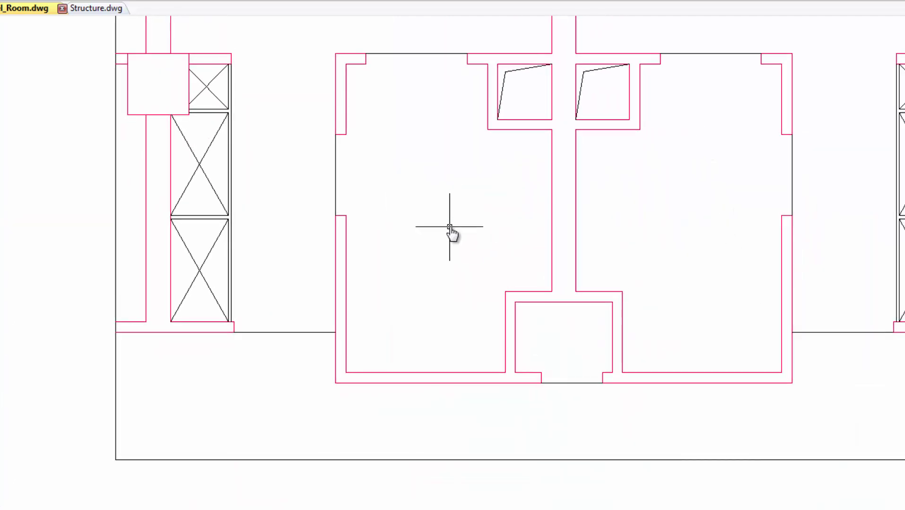
- Create boundaries by picking points inside both rooms
{"action": "type", "text": "bounda"}
{"action": "key", "text": "Return"}
{"action": "left_click", "coordinate": [291, 217]}
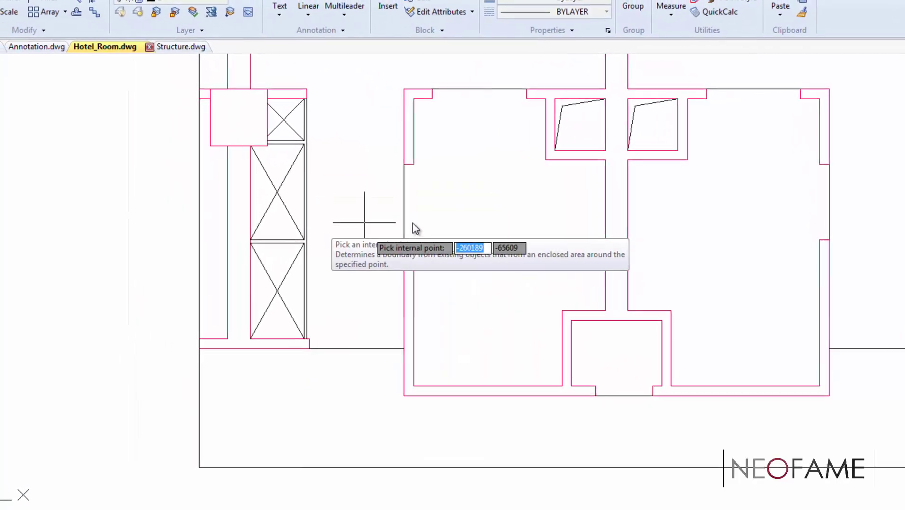
{"action": "left_click", "coordinate": [466, 227]}
{"action": "left_click", "coordinate": [705, 226]}
{"action": "key", "text": "Return"}
- Add both boundaries' areas for a combined 11188000 and show the history with F2
{"action": "type", "text": "rec"}
{"action": "key", "text": "Return"}
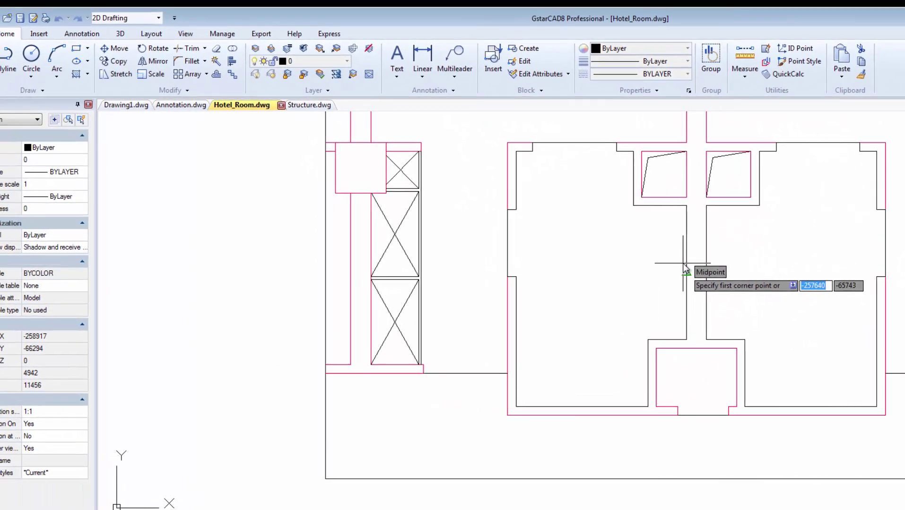
{"action": "key", "text": "Escape"}
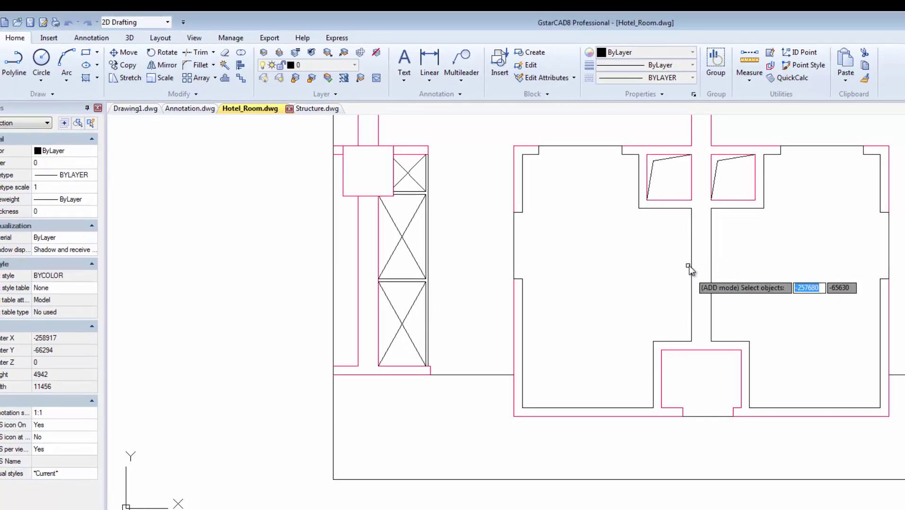
{"action": "left_click", "coordinate": [669, 209]}
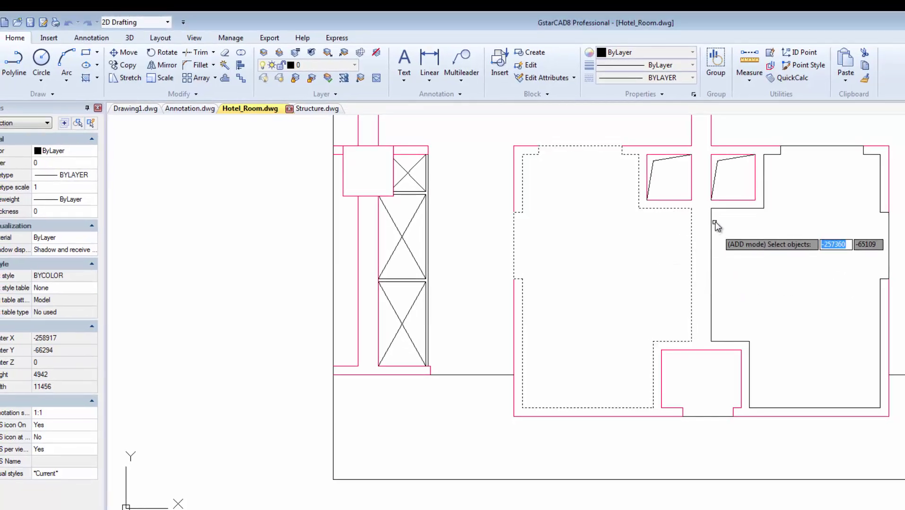
{"action": "left_click", "coordinate": [711, 222]}
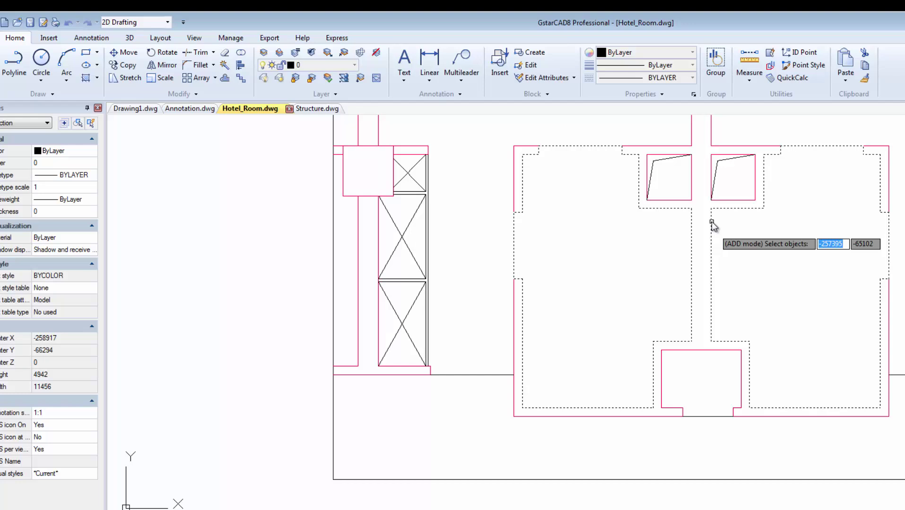
{"action": "key", "text": "F2"}
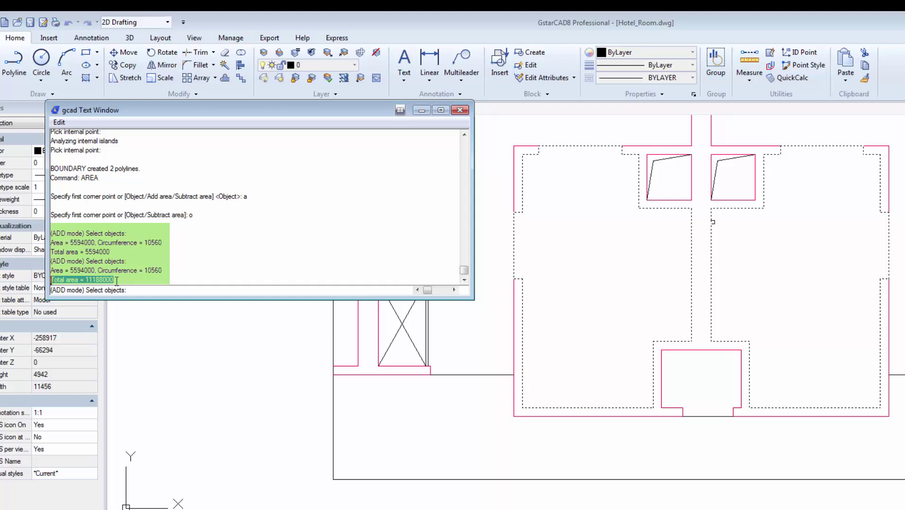
- Hatch both rooms with ANSI31 and check its 11188000 cumulative area in Properties
{"action": "left_click", "coordinate": [460, 110]}
{"action": "middle_click_drag", "start_coordinate": [626, 250], "coordinate": [544, 276]}
{"action": "type", "text": "h"}
{"action": "key", "text": "Return"}
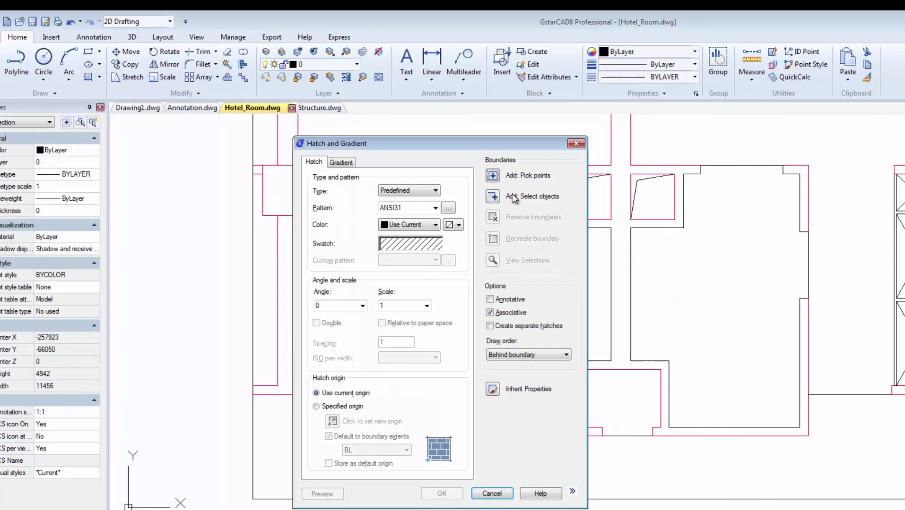
{"action": "left_click", "coordinate": [490, 176]}
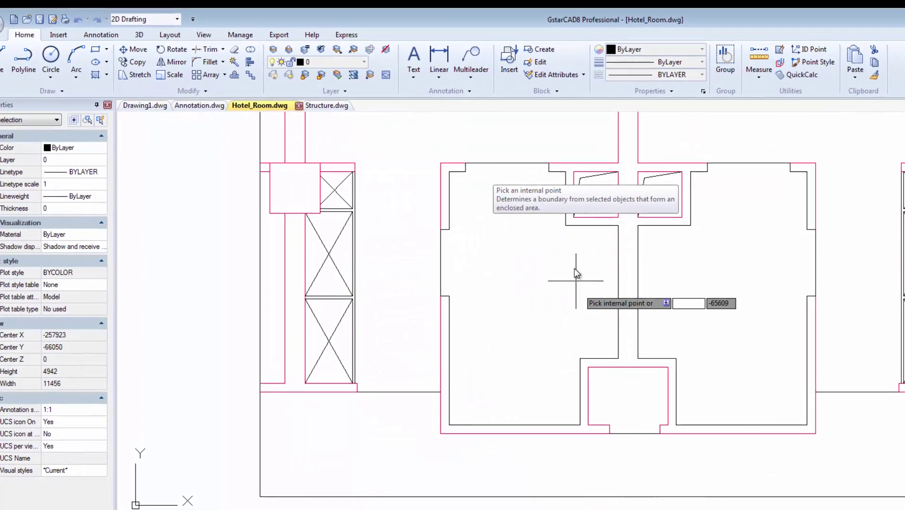
{"action": "left_click", "coordinate": [575, 279]}
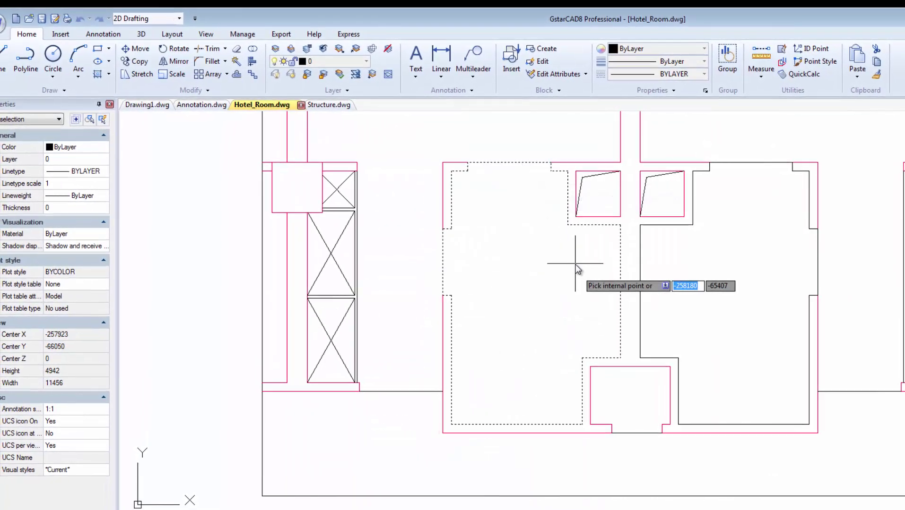
{"action": "left_click", "coordinate": [717, 278]}
{"action": "key", "text": "Return"}
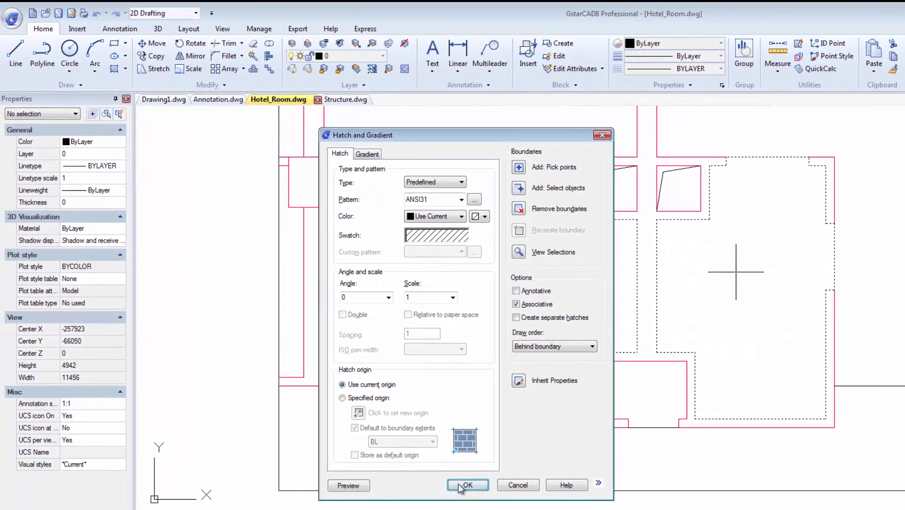
{"action": "left_click", "coordinate": [465, 485]}
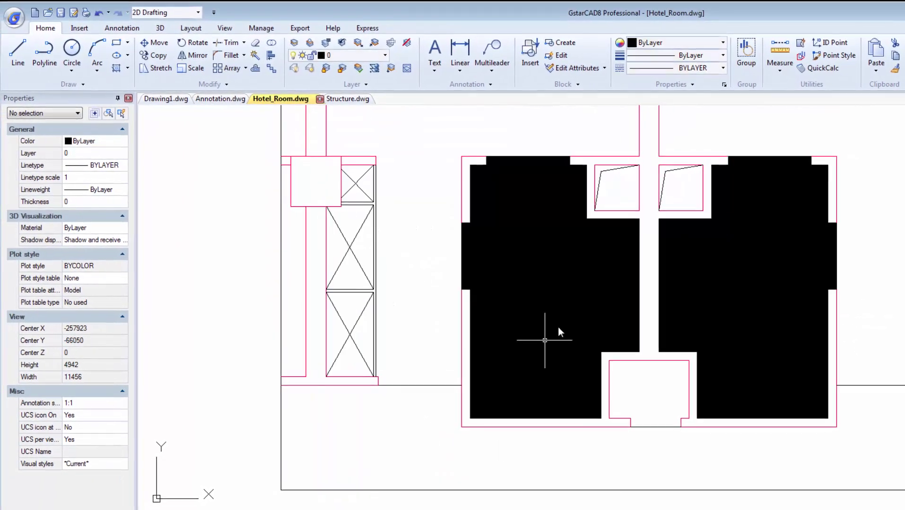
{"action": "left_click", "coordinate": [586, 257]}
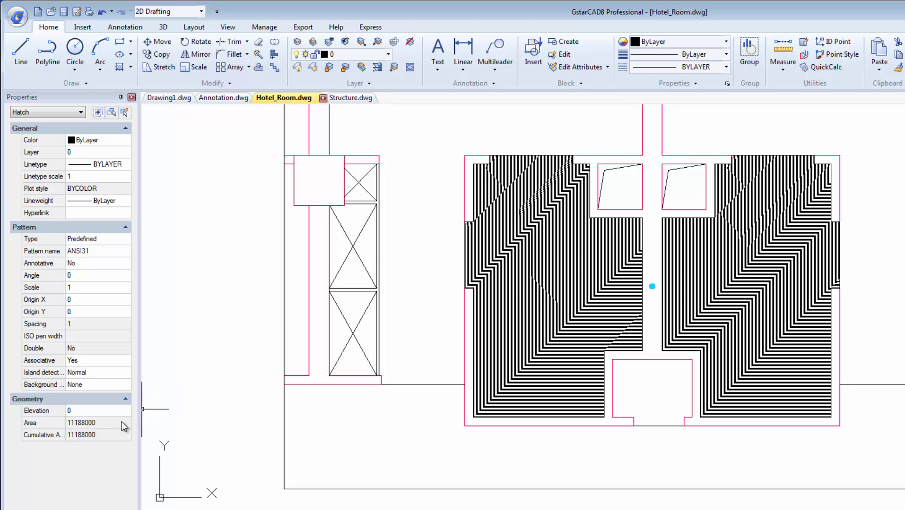
{"action": "left_click", "coordinate": [102, 435]}
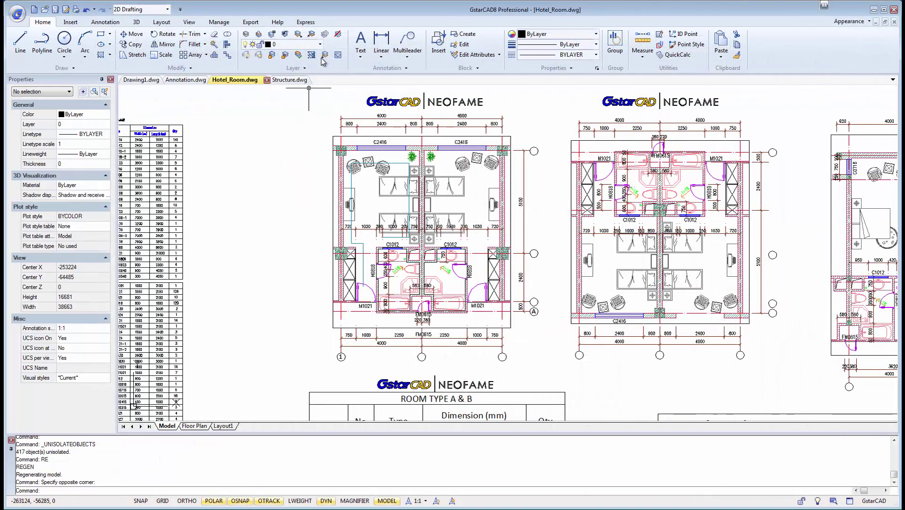
- Incrementally copy grid bubble 1 at 4000 spacing, 2 copies, creating bubbles 2 and 3
{"action": "left_click", "coordinate": [306, 23]}
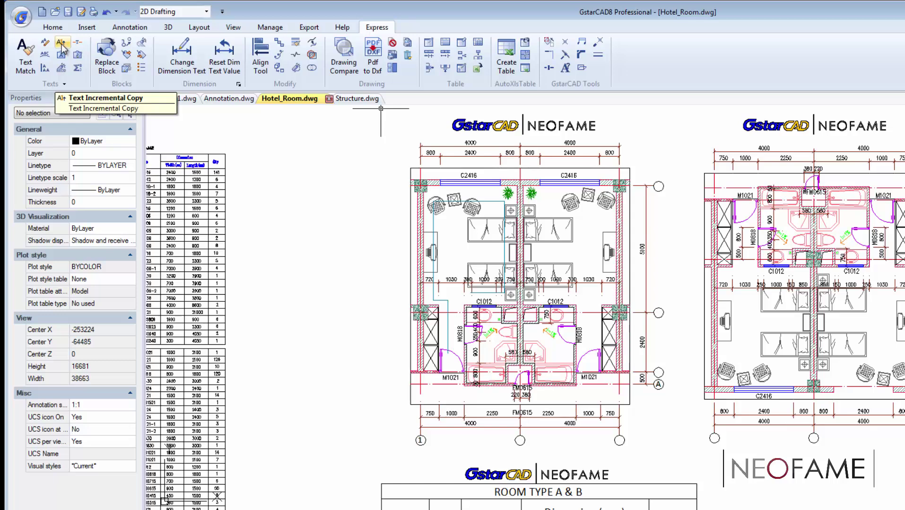
{"action": "left_click", "coordinate": [62, 44]}
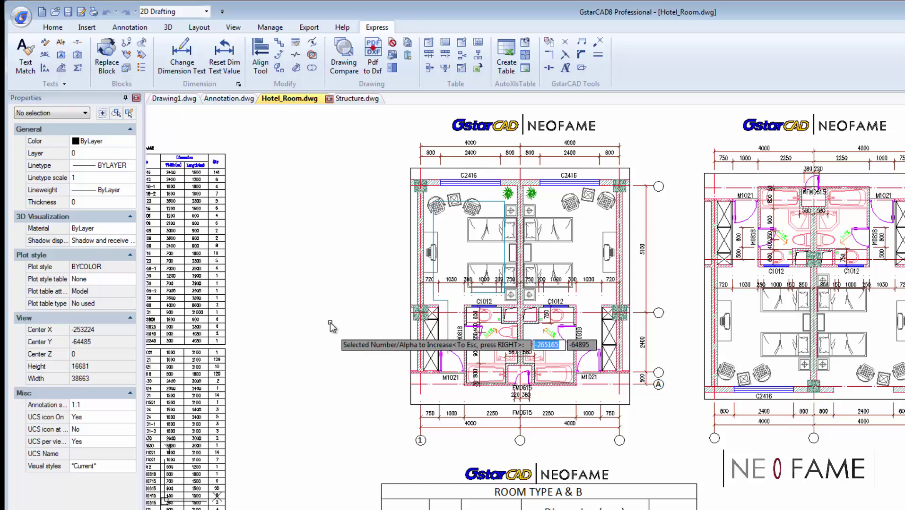
{"action": "scroll", "coordinate": [425, 447], "scroll_direction": "up", "scroll_amount": 3}
{"action": "middle_click_drag", "start_coordinate": [425, 448], "coordinate": [436, 402]}
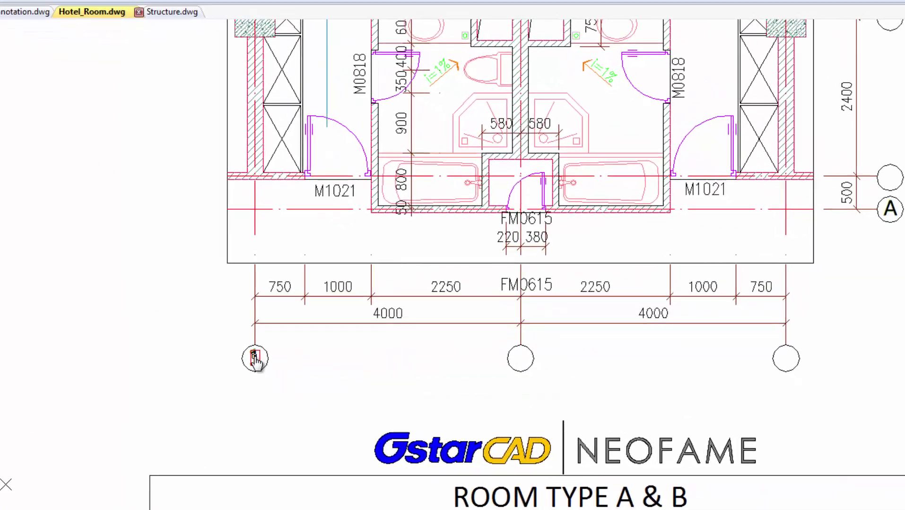
{"action": "left_click", "coordinate": [427, 391]}
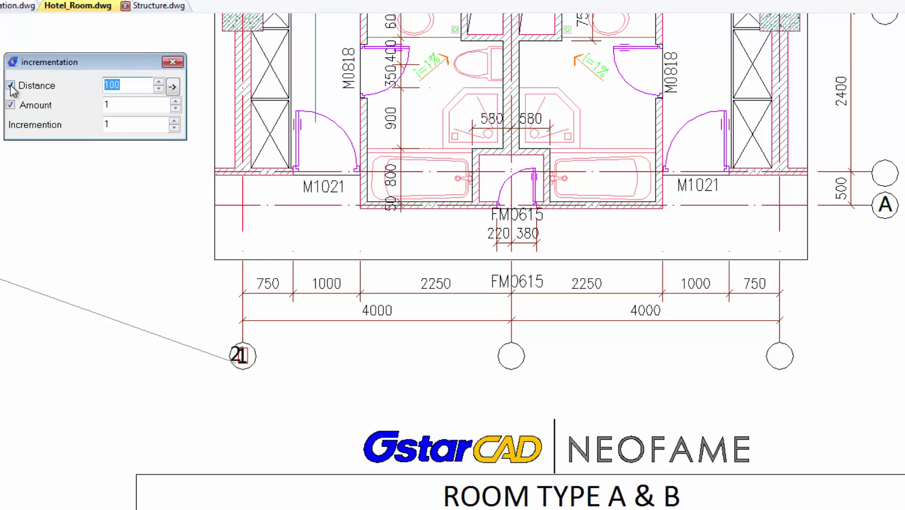
{"action": "left_click", "coordinate": [11, 85]}
{"action": "left_click", "coordinate": [10, 105]}
{"action": "left_click", "coordinate": [10, 86]}
{"action": "left_click", "coordinate": [21, 106]}
{"action": "type", "text": "4000"}
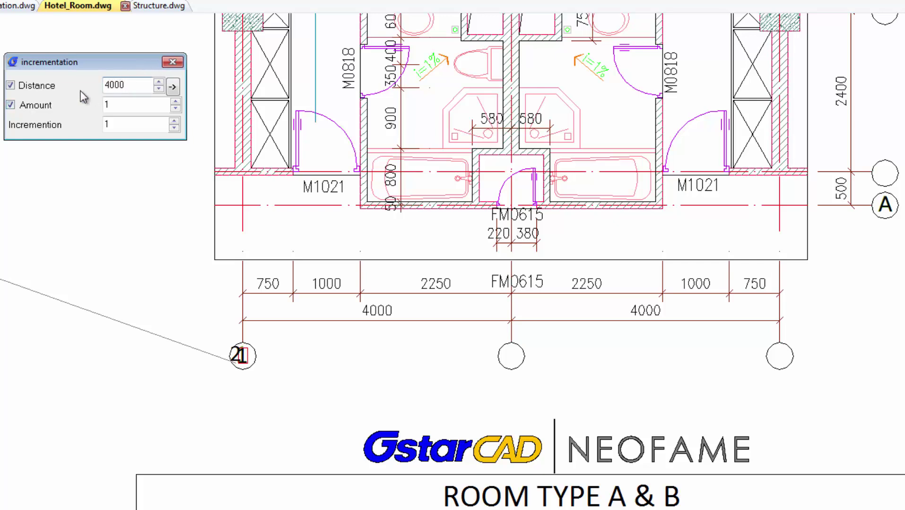
{"action": "left_click", "coordinate": [175, 102]}
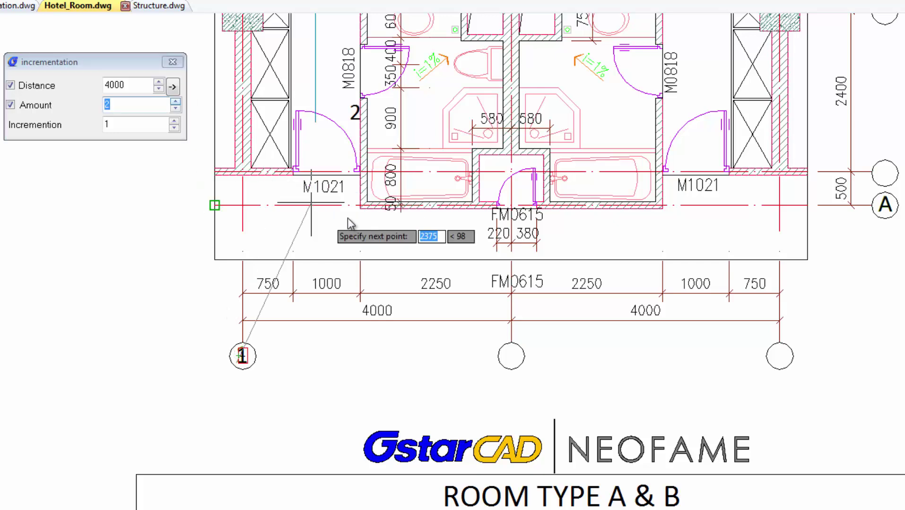
{"action": "left_click", "coordinate": [480, 371]}
{"action": "right_click", "coordinate": [382, 386]}
- Pick grid bubble A's letter and place bubble B on the next grid line
{"action": "middle_click_drag", "start_coordinate": [616, 355], "coordinate": [425, 414]}
{"action": "scroll", "coordinate": [478, 390], "scroll_direction": "down", "scroll_amount": 3}
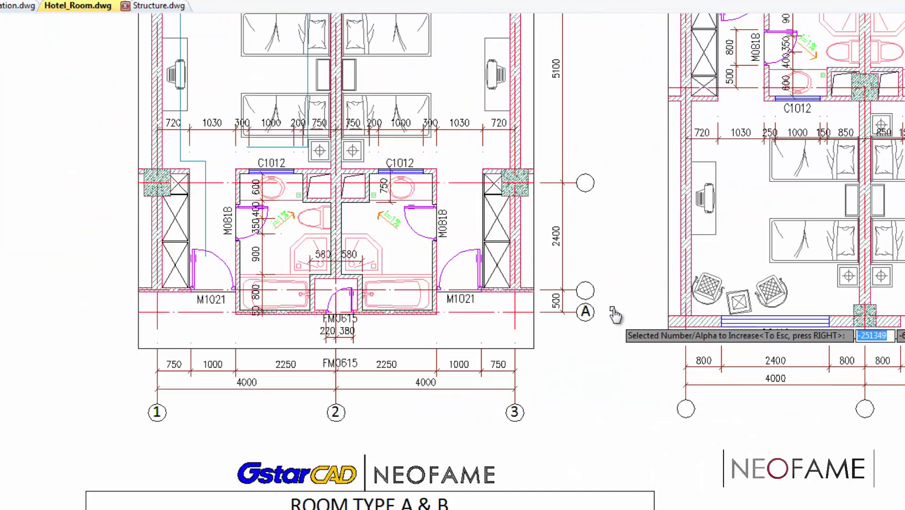
{"action": "scroll", "coordinate": [563, 336], "scroll_direction": "up", "scroll_amount": 5}
{"action": "mouse_move", "coordinate": [564, 336]}
{"action": "middle_mouse_down"}
{"action": "mouse_move", "coordinate": [456, 369]}
{"action": "mouse_move", "coordinate": [414, 424]}
{"action": "middle_mouse_up"}
{"action": "scroll", "coordinate": [449, 370], "scroll_direction": "down", "scroll_amount": 4}
{"action": "left_click", "coordinate": [388, 428]}
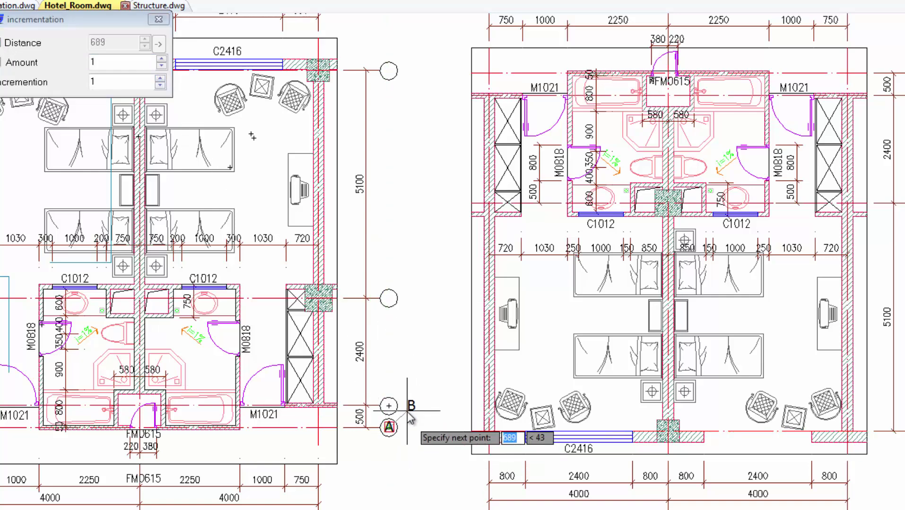
{"action": "scroll", "coordinate": [398, 417], "scroll_direction": "up", "scroll_amount": 3}
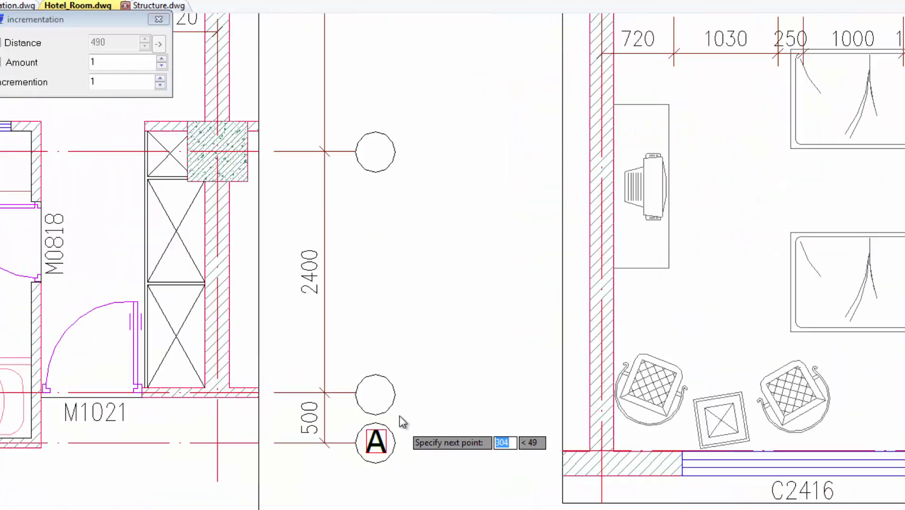
{"action": "left_click", "coordinate": [372, 414]}
- Place bubbles C and D on the upper grid lines, finish, and view both plans
{"action": "middle_click_drag", "start_coordinate": [406, 329], "coordinate": [388, 348]}
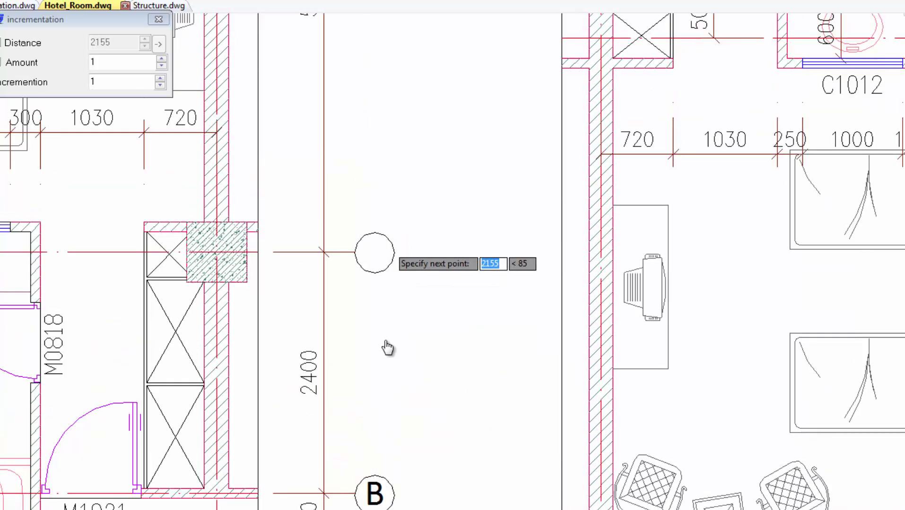
{"action": "scroll", "coordinate": [387, 347], "scroll_direction": "up", "scroll_amount": 5}
{"action": "left_click", "coordinate": [361, 281]}
{"action": "middle_click_drag", "start_coordinate": [378, 113], "coordinate": [393, 319]}
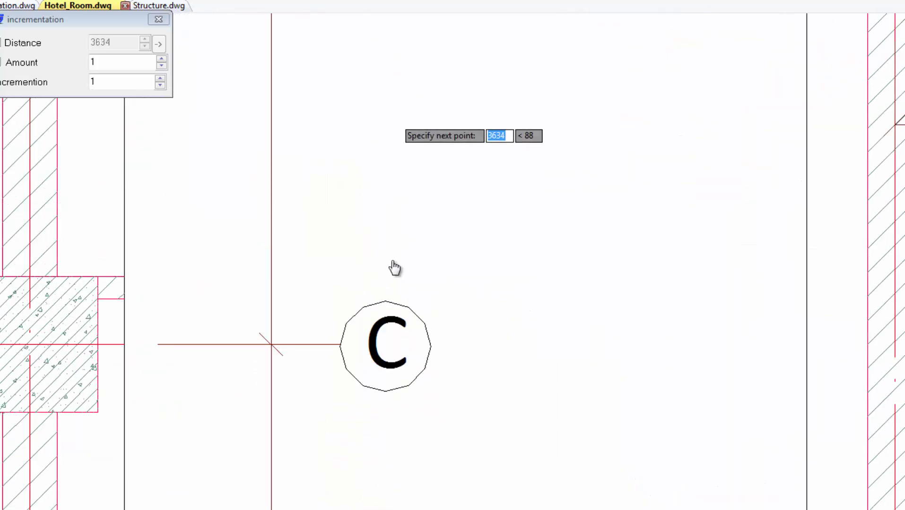
{"action": "scroll", "coordinate": [410, 193], "scroll_direction": "down", "scroll_amount": 5}
{"action": "scroll", "coordinate": [407, 317], "scroll_direction": "up", "scroll_amount": 4}
{"action": "scroll", "coordinate": [405, 316], "scroll_direction": "up", "scroll_amount": 4}
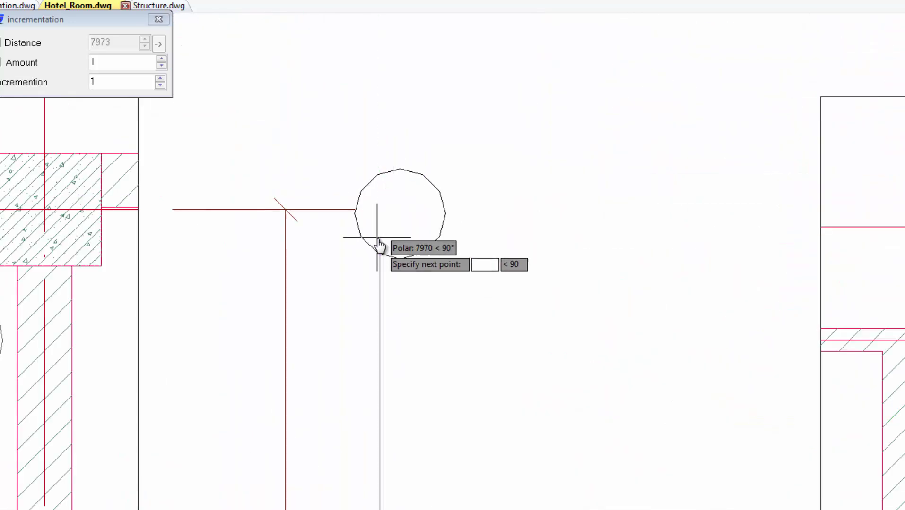
{"action": "left_click", "coordinate": [383, 241]}
{"action": "scroll", "coordinate": [470, 284], "scroll_direction": "down", "scroll_amount": 5}
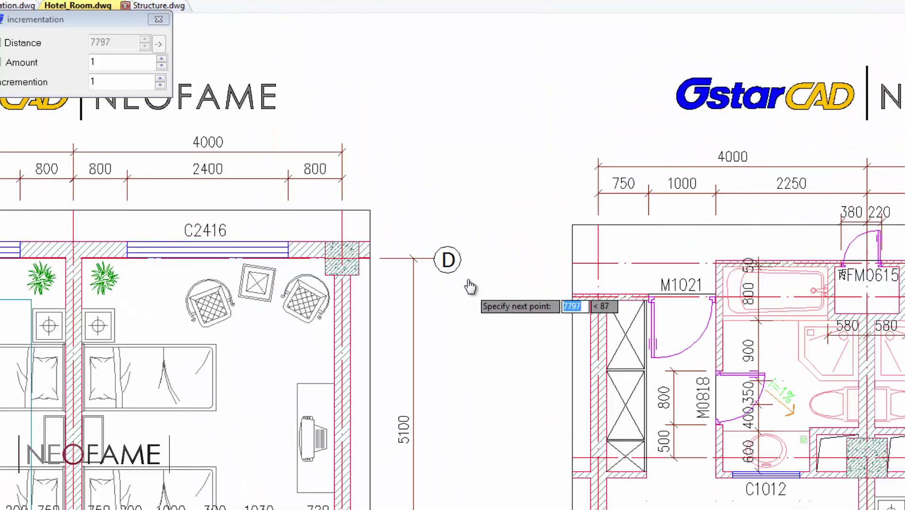
{"action": "right_click", "coordinate": [405, 163]}
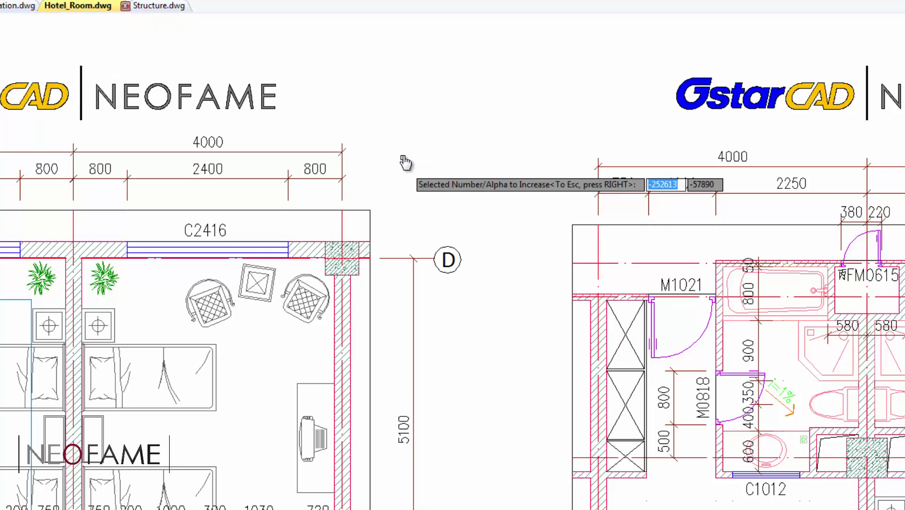
{"action": "right_click", "coordinate": [407, 162]}
{"action": "scroll", "coordinate": [406, 161], "scroll_direction": "down", "scroll_amount": 4}
{"action": "mouse_move", "coordinate": [406, 237]}
{"action": "middle_mouse_down"}
{"action": "mouse_move", "coordinate": [432, 204]}
{"action": "mouse_move", "coordinate": [489, 177]}
{"action": "middle_mouse_up"}
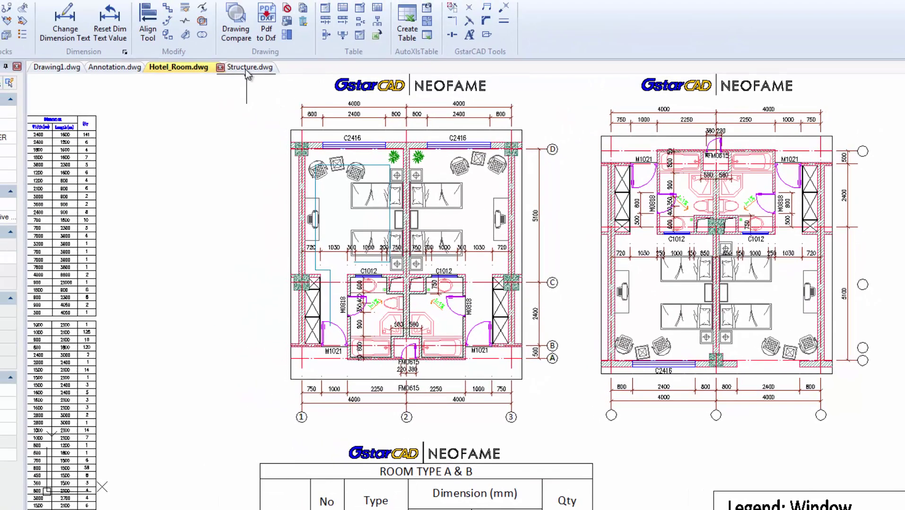
- In Structure.dwg, pick C-1 in the window table as the label to increment
{"action": "left_click", "coordinate": [159, 6]}
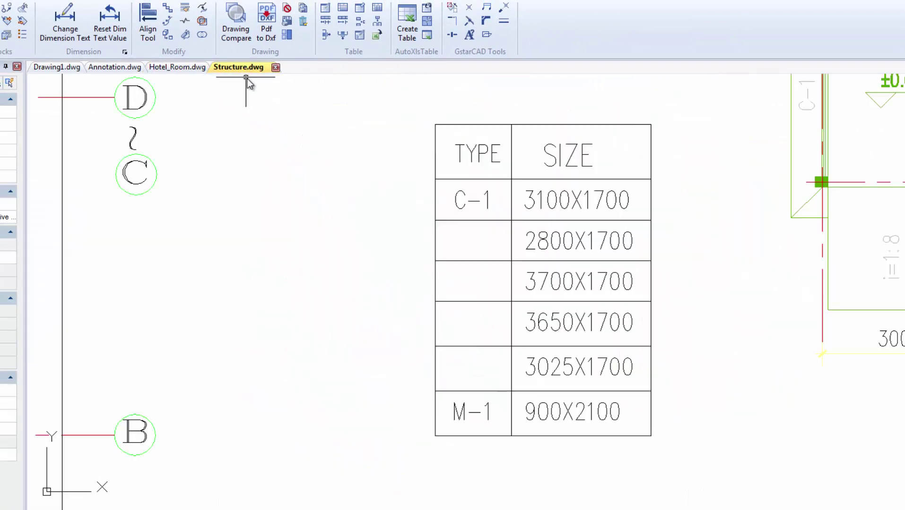
{"action": "scroll", "coordinate": [389, 273], "scroll_direction": "down", "scroll_amount": 2}
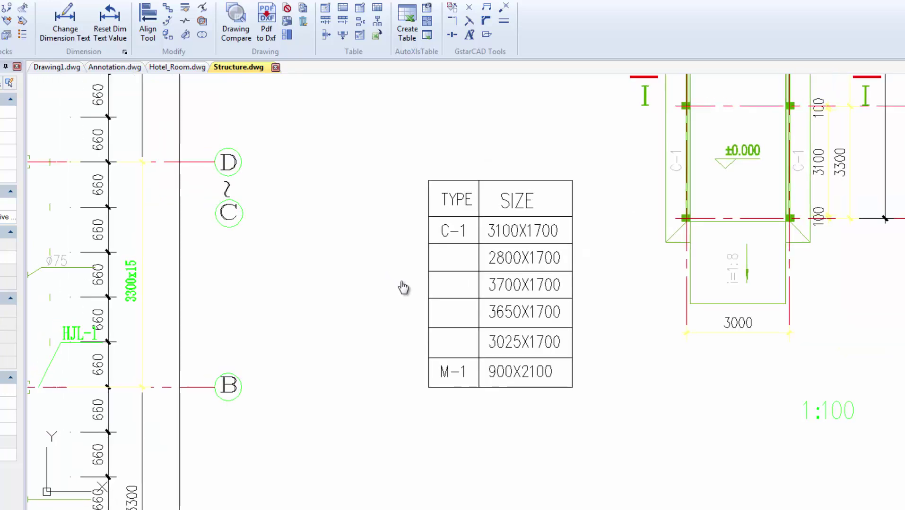
{"action": "middle_click_drag", "start_coordinate": [410, 292], "coordinate": [415, 276]}
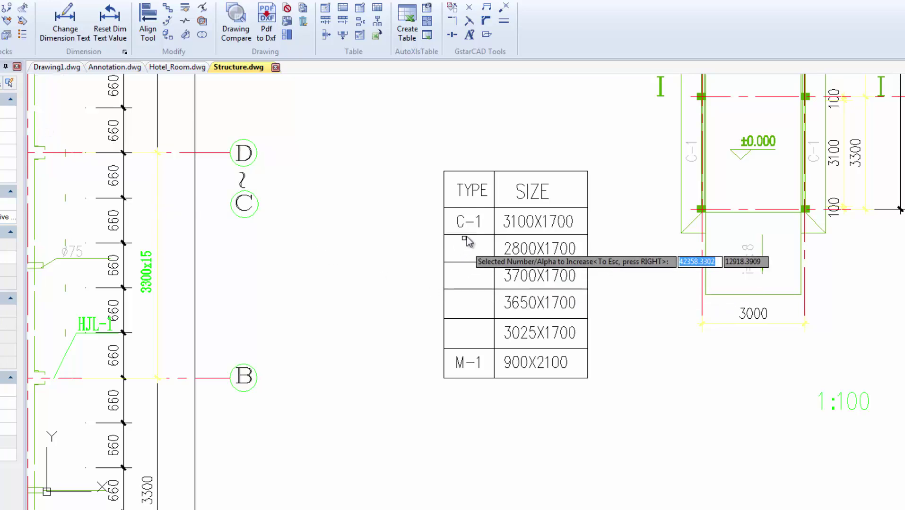
{"action": "left_click", "coordinate": [479, 230]}
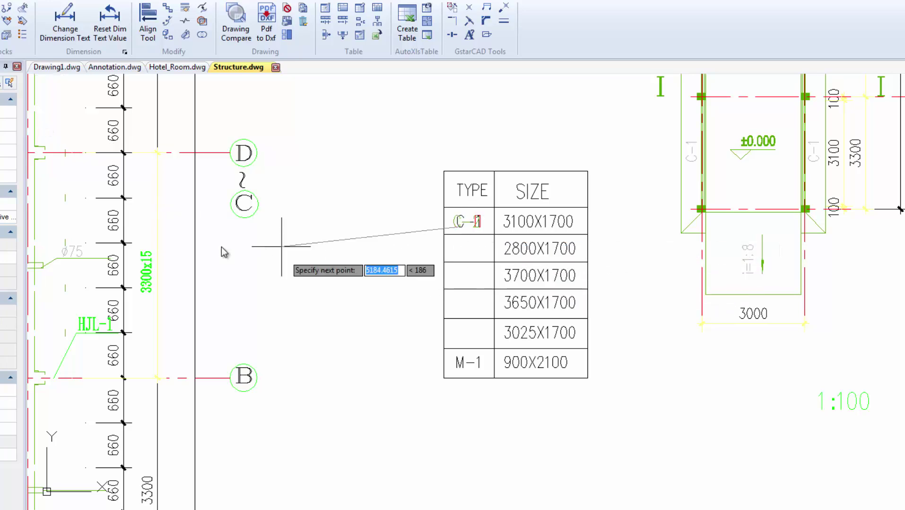
{"action": "left_click", "coordinate": [29, 246]}
- With fixed spacing off, place C-2 through C-5 in the TYPE rows below C-1
{"action": "left_click", "coordinate": [44, 74]}
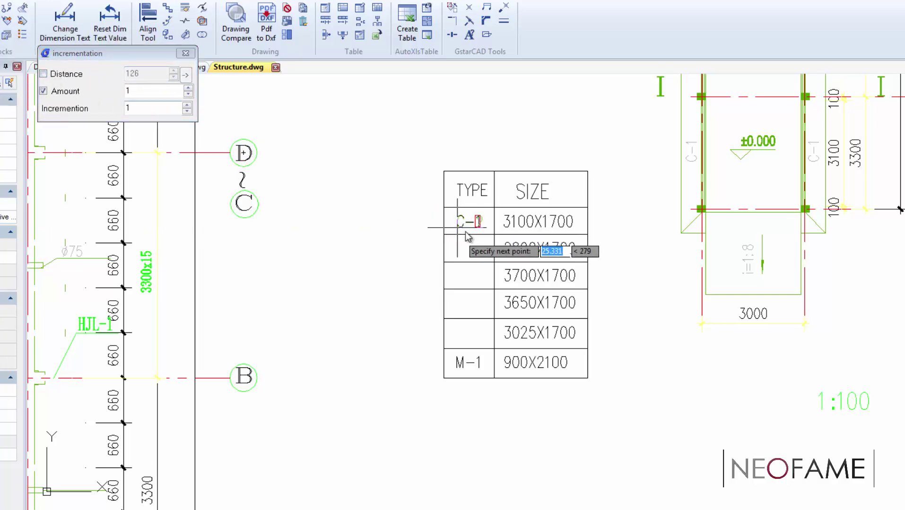
{"action": "scroll", "coordinate": [459, 260], "scroll_direction": "up", "scroll_amount": 5}
{"action": "left_click", "coordinate": [460, 260]}
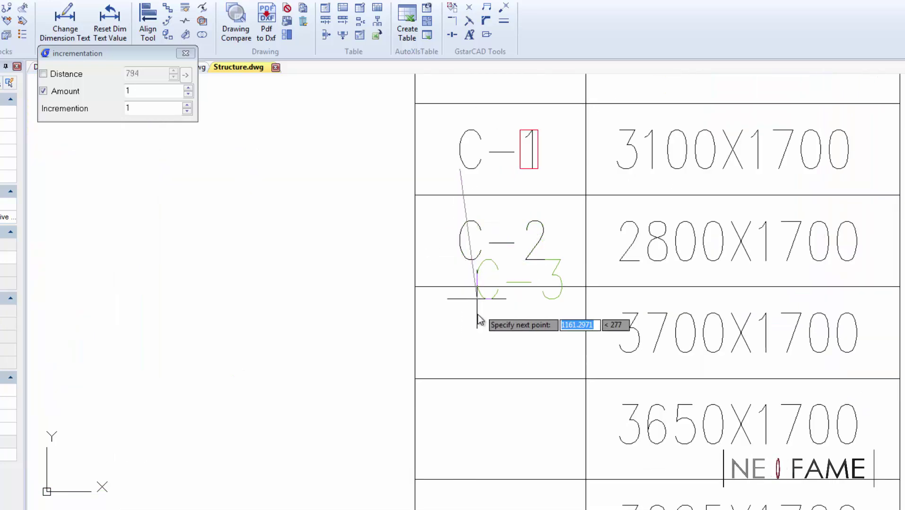
{"action": "left_click", "coordinate": [461, 347]}
{"action": "middle_click_drag", "start_coordinate": [458, 381], "coordinate": [450, 235]}
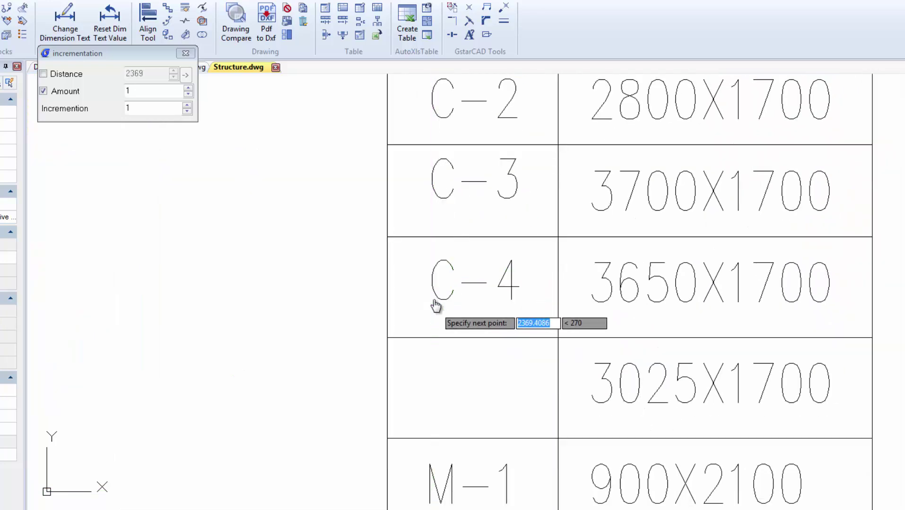
{"action": "left_click", "coordinate": [438, 303]}
{"action": "left_click", "coordinate": [430, 404]}
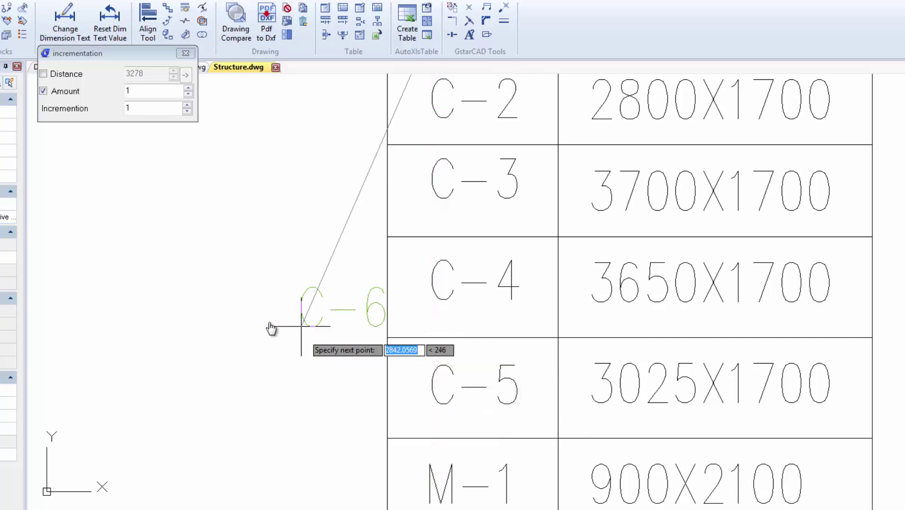
{"action": "right_click", "coordinate": [224, 321]}
{"action": "scroll", "coordinate": [246, 313], "scroll_direction": "down", "scroll_amount": 5}
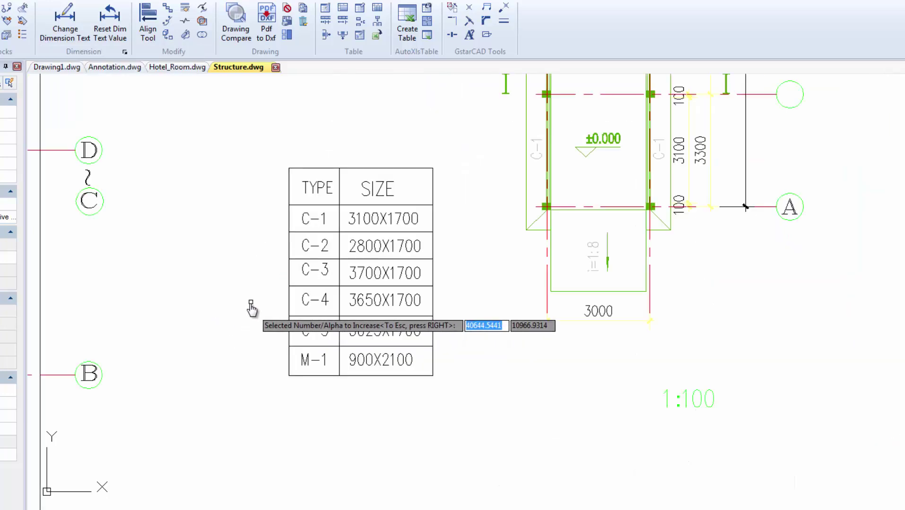
{"action": "mouse_move", "coordinate": [255, 294]}
{"action": "middle_mouse_down"}
{"action": "mouse_move", "coordinate": [258, 278]}
{"action": "mouse_move", "coordinate": [344, 295]}
{"action": "middle_mouse_up"}
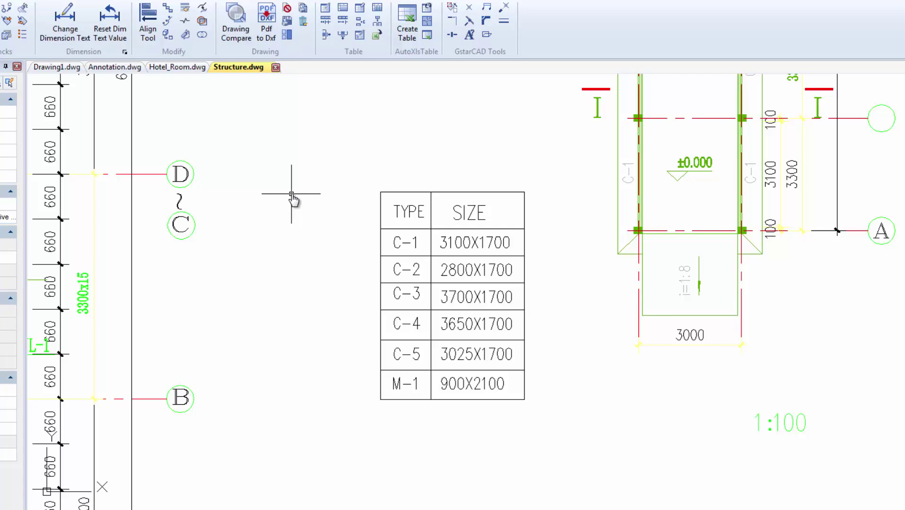
- Export Hotel_Room.dwg's window schedule to Excel at table scale 1 by boxing the whole table
{"action": "left_click", "coordinate": [194, 68]}
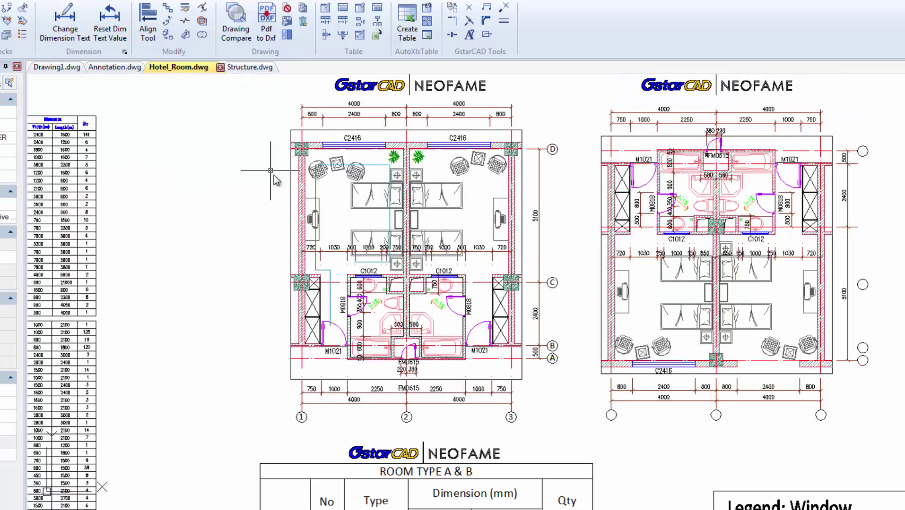
{"action": "middle_click_drag", "start_coordinate": [284, 314], "coordinate": [304, 299]}
{"action": "scroll", "coordinate": [304, 299], "scroll_direction": "down", "scroll_amount": 3}
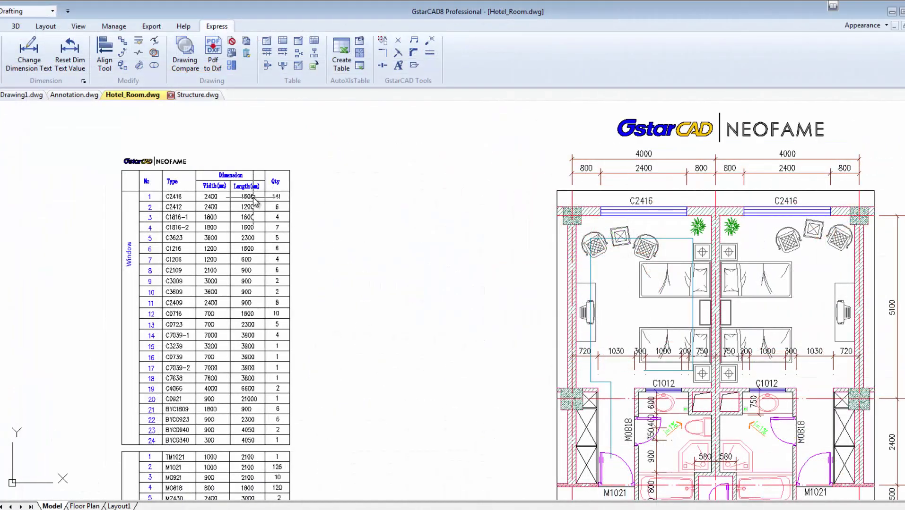
{"action": "scroll", "coordinate": [254, 201], "scroll_direction": "up", "scroll_amount": 2}
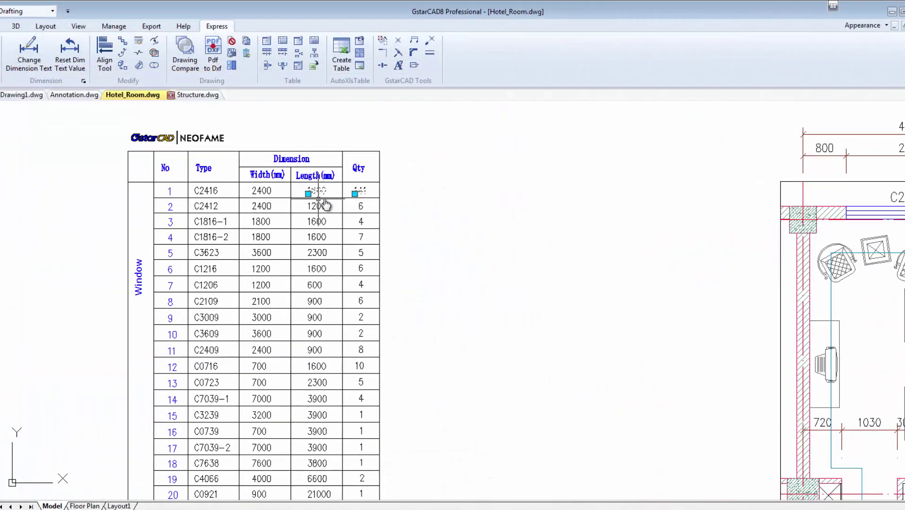
{"action": "scroll", "coordinate": [326, 199], "scroll_direction": "up", "scroll_amount": 4}
{"action": "scroll", "coordinate": [326, 205], "scroll_direction": "down", "scroll_amount": 4}
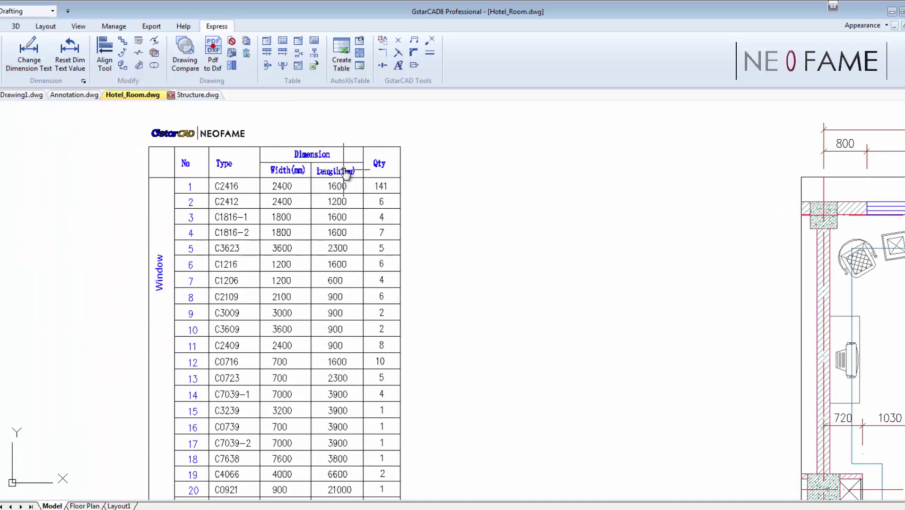
{"action": "left_click", "coordinate": [315, 68]}
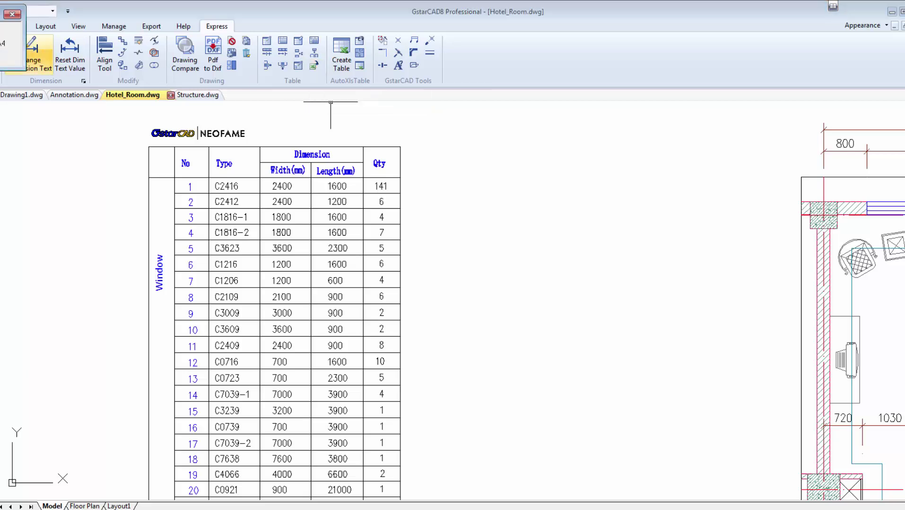
{"action": "left_click", "coordinate": [112, 156]}
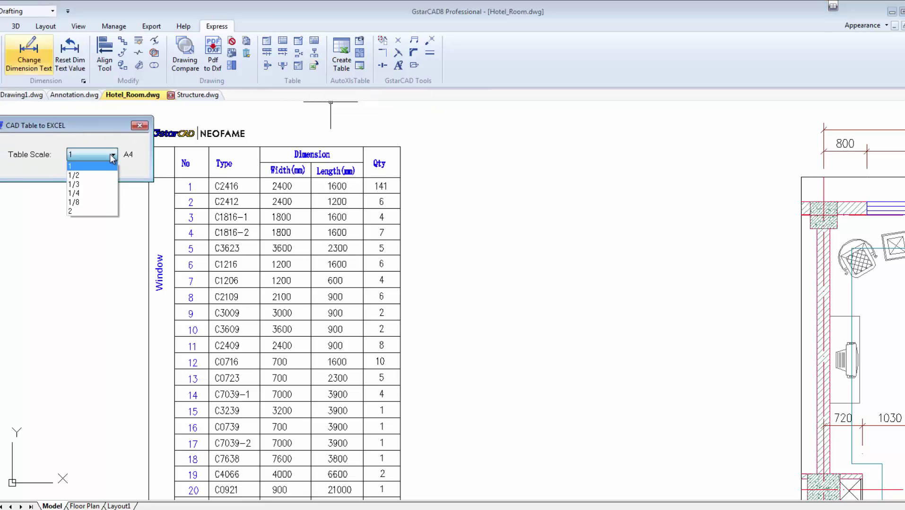
{"action": "left_click", "coordinate": [112, 166]}
{"action": "scroll", "coordinate": [406, 245], "scroll_direction": "down", "scroll_amount": 2}
{"action": "left_click", "coordinate": [458, 114]}
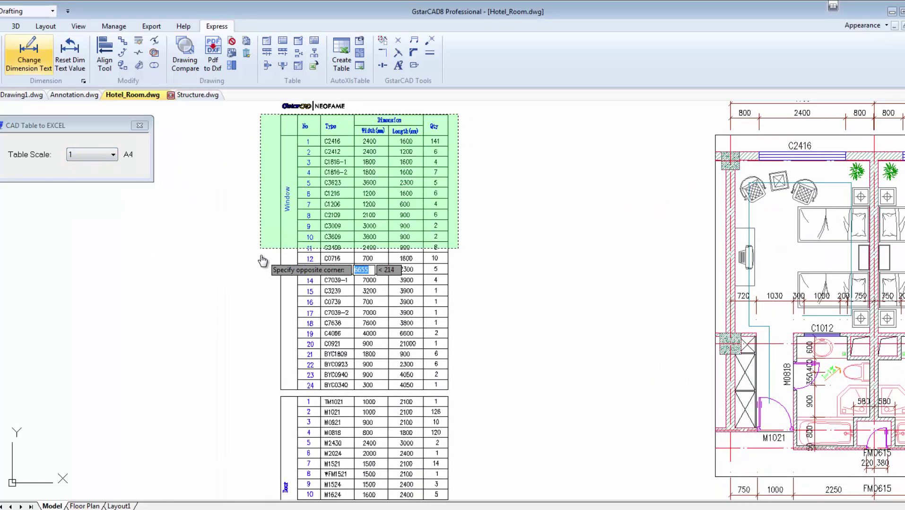
{"action": "left_click", "coordinate": [270, 397]}
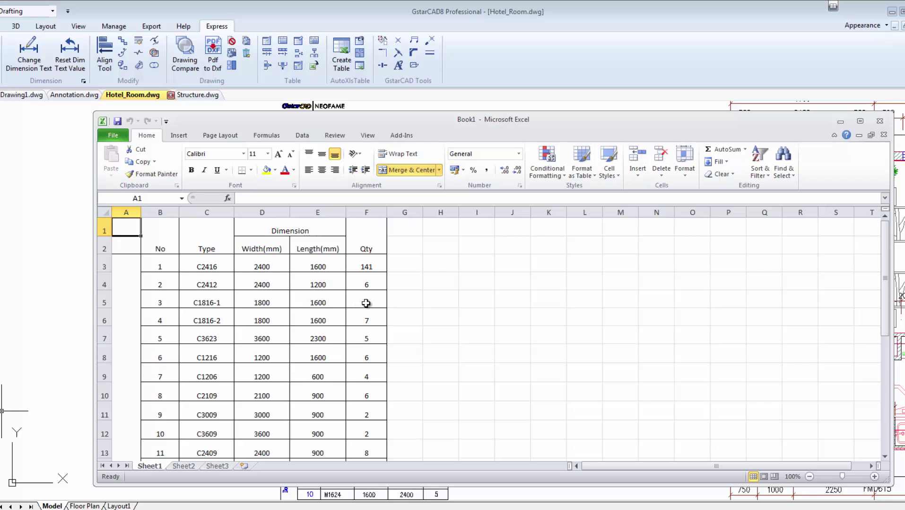
- Check the exported Qty values in Book1, including the first row's 141
{"action": "left_click", "coordinate": [366, 303]}
{"action": "scroll", "coordinate": [368, 352], "scroll_direction": "down", "scroll_amount": 10}
{"action": "scroll", "coordinate": [370, 358], "scroll_direction": "up", "scroll_amount": 10}
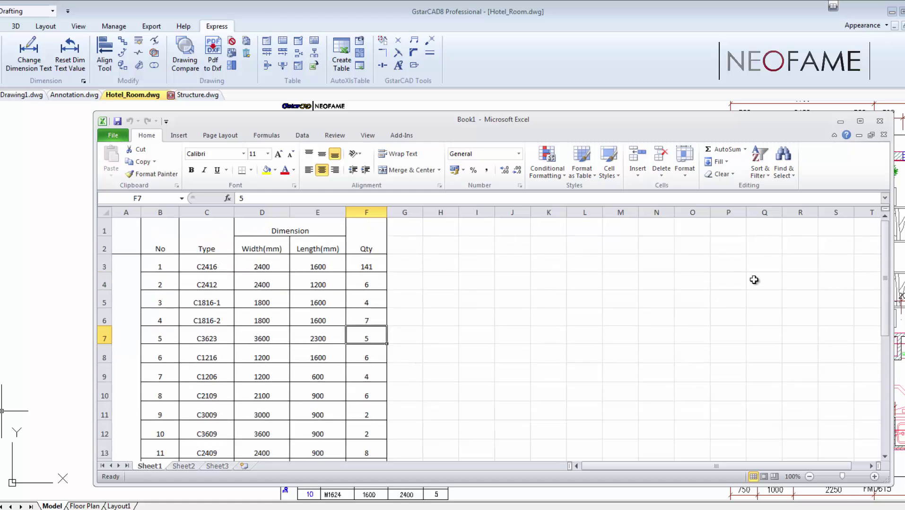
{"action": "left_click", "coordinate": [383, 268]}
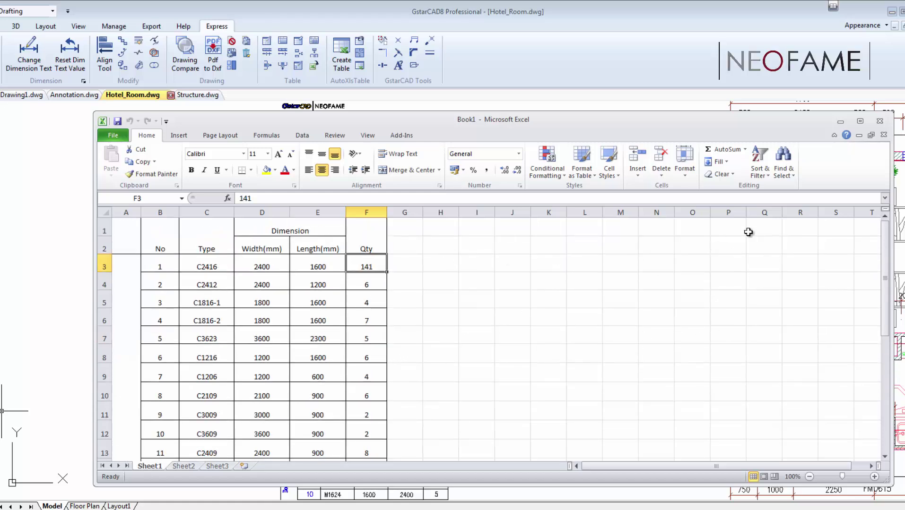
- Close the Excel workbook and zoom the drawing to the ROOM TYPE A & B table
{"action": "left_click", "coordinate": [878, 122]}
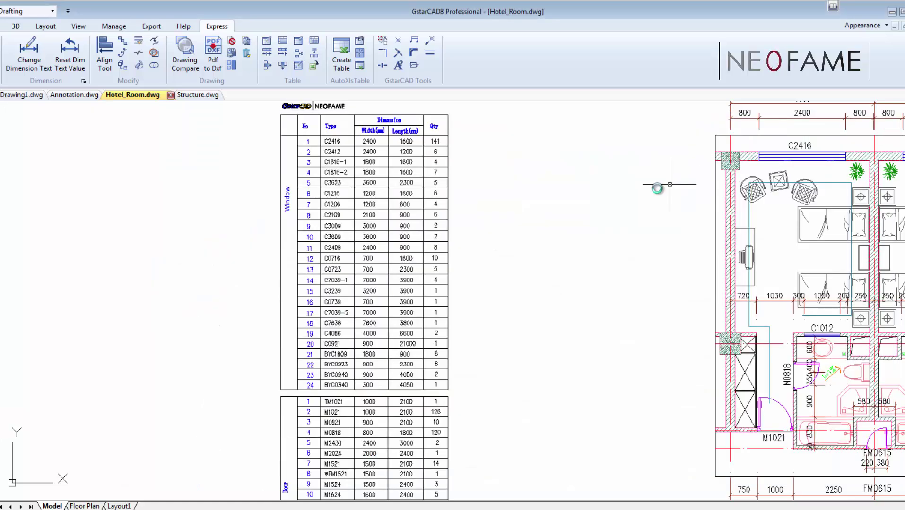
{"action": "scroll", "coordinate": [269, 284], "scroll_direction": "up", "scroll_amount": 3}
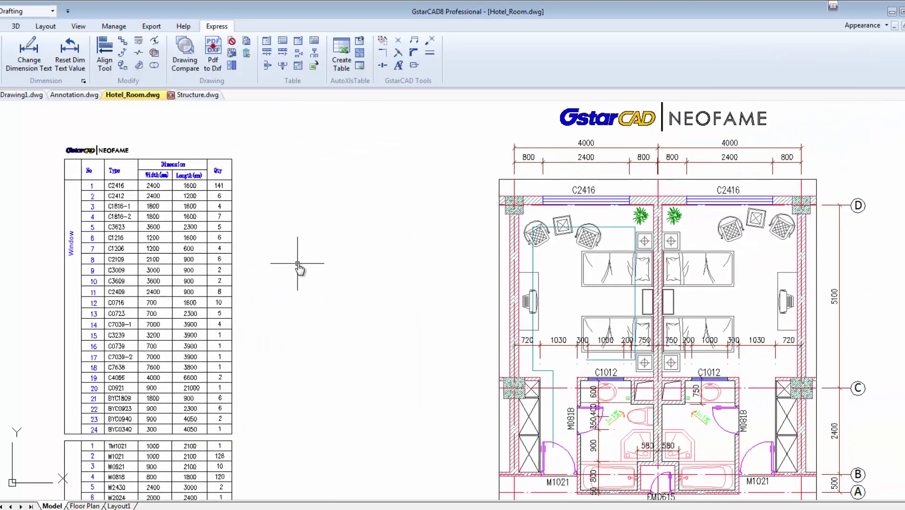
{"action": "scroll", "coordinate": [298, 268], "scroll_direction": "down", "scroll_amount": 3}
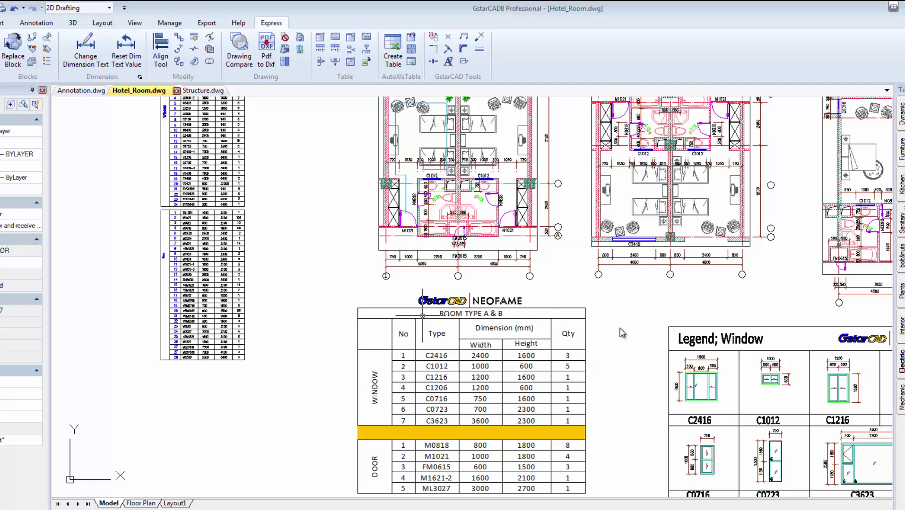
- Copy the front-wall C2416 window from its left end into the right-hand window opening
{"action": "scroll", "coordinate": [631, 313], "scroll_direction": "down", "scroll_amount": 1}
{"action": "scroll", "coordinate": [586, 323], "scroll_direction": "up", "scroll_amount": 3}
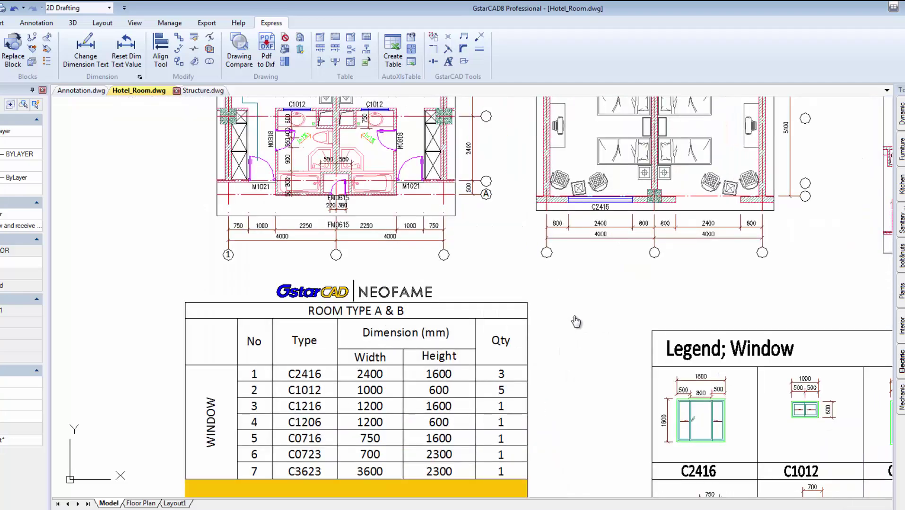
{"action": "middle_click_drag", "start_coordinate": [576, 319], "coordinate": [515, 335]}
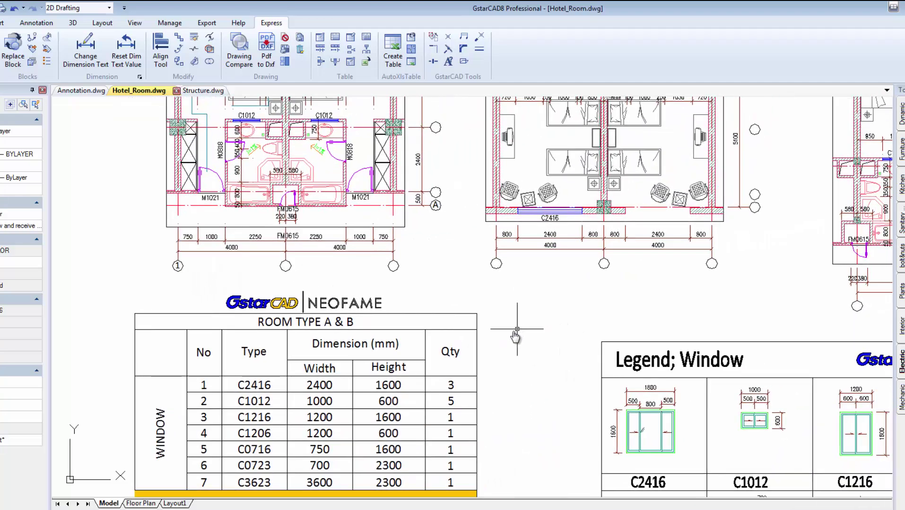
{"action": "left_click", "coordinate": [584, 223]}
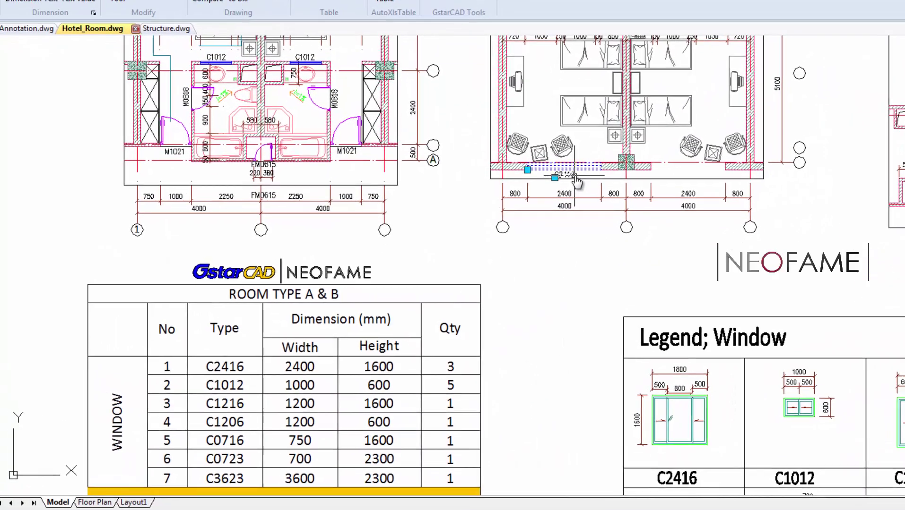
{"action": "type", "text": "c"}
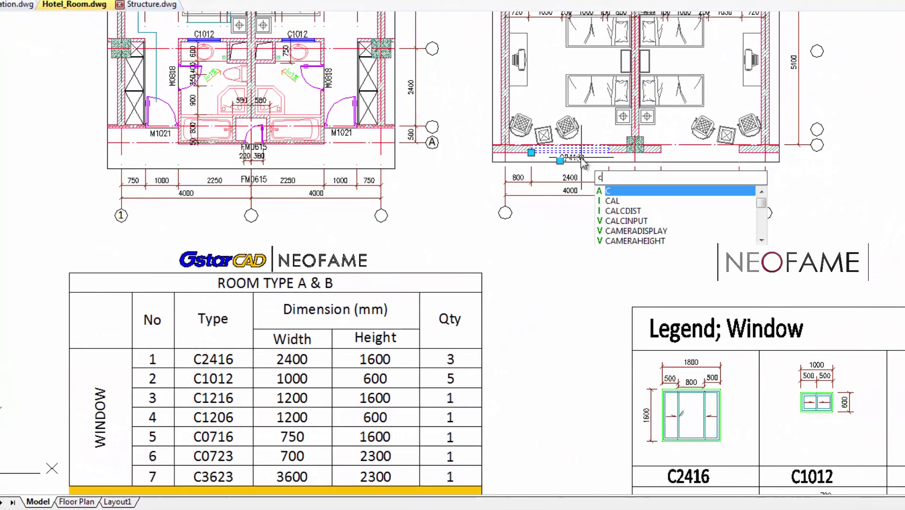
{"action": "key", "text": "Return"}
{"action": "scroll", "coordinate": [532, 150], "scroll_direction": "up", "scroll_amount": 2}
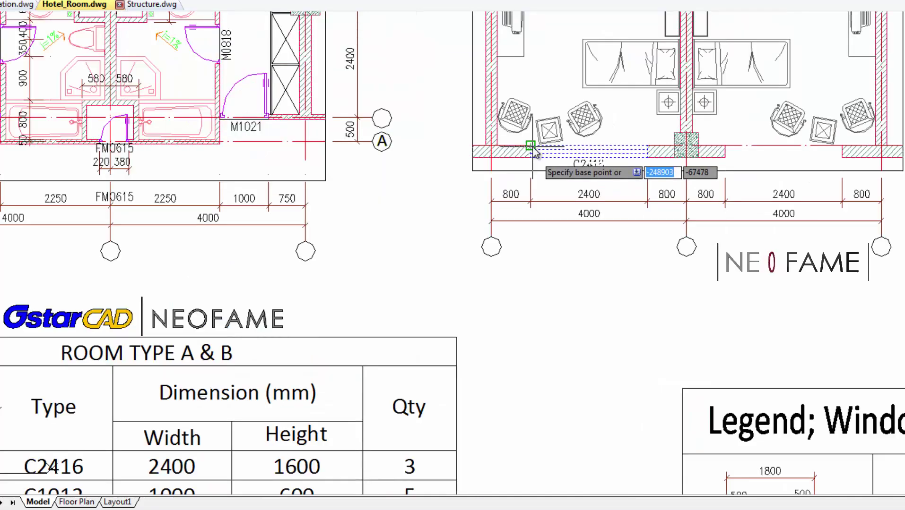
{"action": "left_click", "coordinate": [531, 148]}
{"action": "left_click", "coordinate": [724, 146]}
{"action": "middle_click_drag", "start_coordinate": [695, 236], "coordinate": [737, 129]}
{"action": "right_click", "coordinate": [562, 300]}
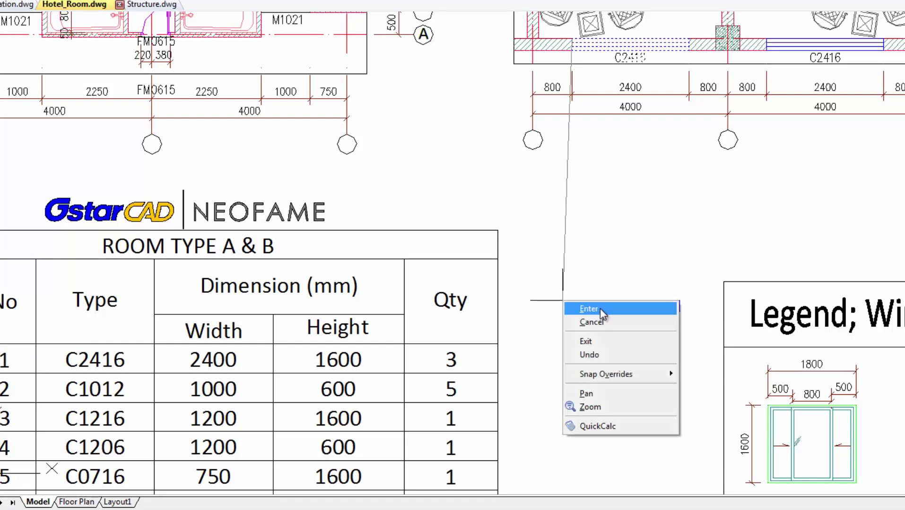
{"action": "left_click", "coordinate": [588, 308]}
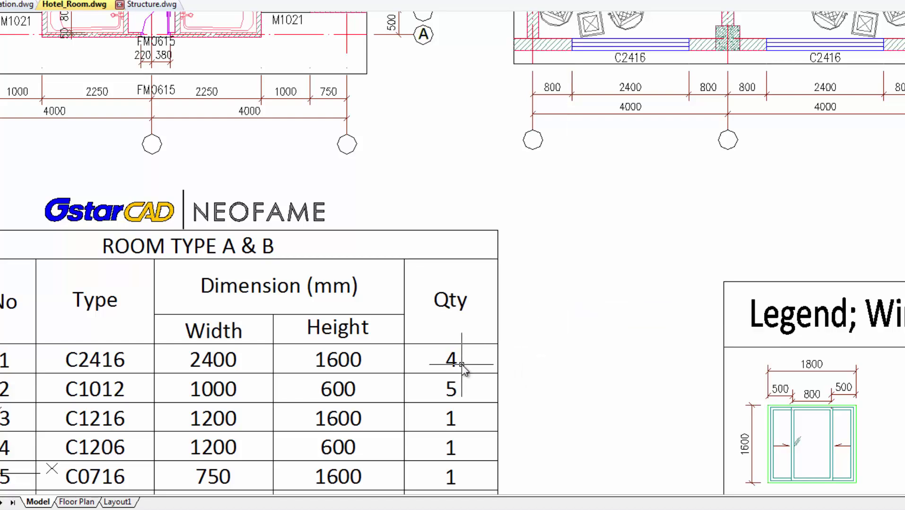
{"action": "middle_click_drag", "start_coordinate": [462, 363], "coordinate": [518, 355]}
{"action": "scroll", "coordinate": [519, 354], "scroll_direction": "down", "scroll_amount": 3}
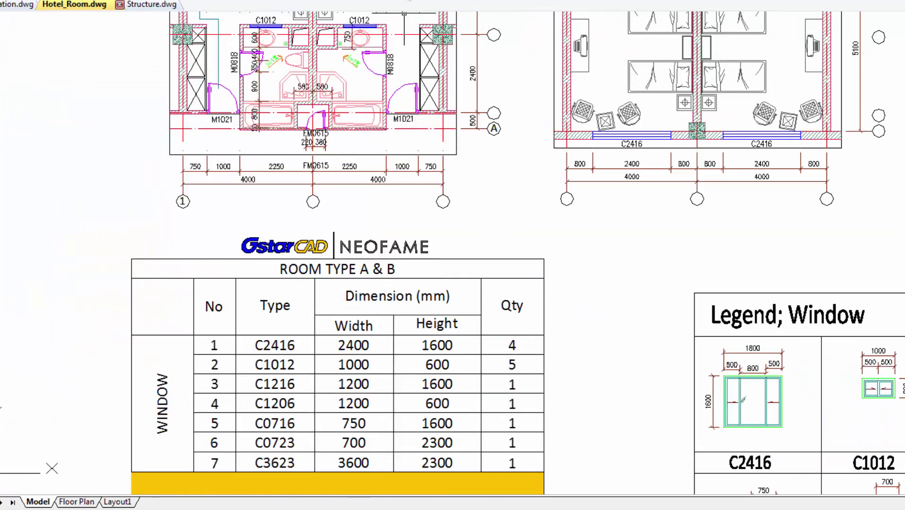
- Open the ROOM TYPE A & B table in Excel, then send it back to the drawing, saving changes
{"action": "left_click", "coordinate": [528, 258]}
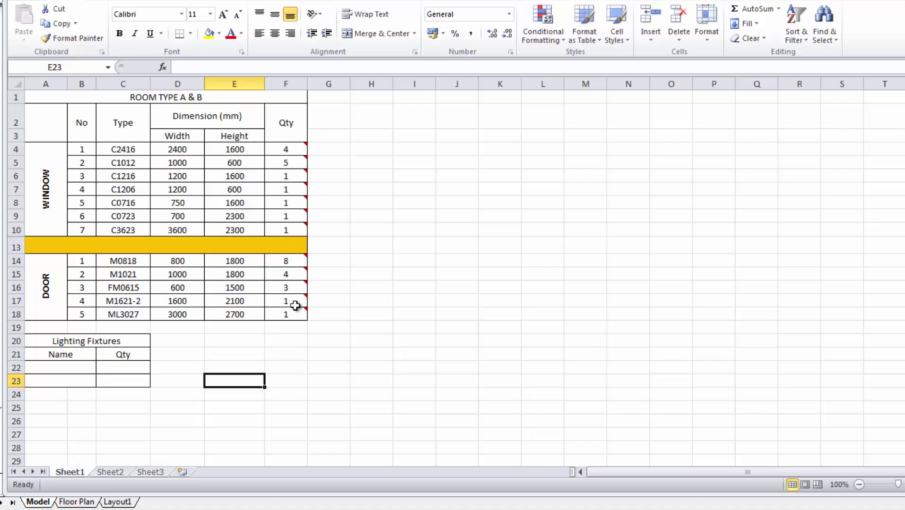
{"action": "mouse_move", "coordinate": [294, 314]}
{"action": "scroll", "coordinate": [263, 36], "scroll_direction": "down", "scroll_amount": 8}
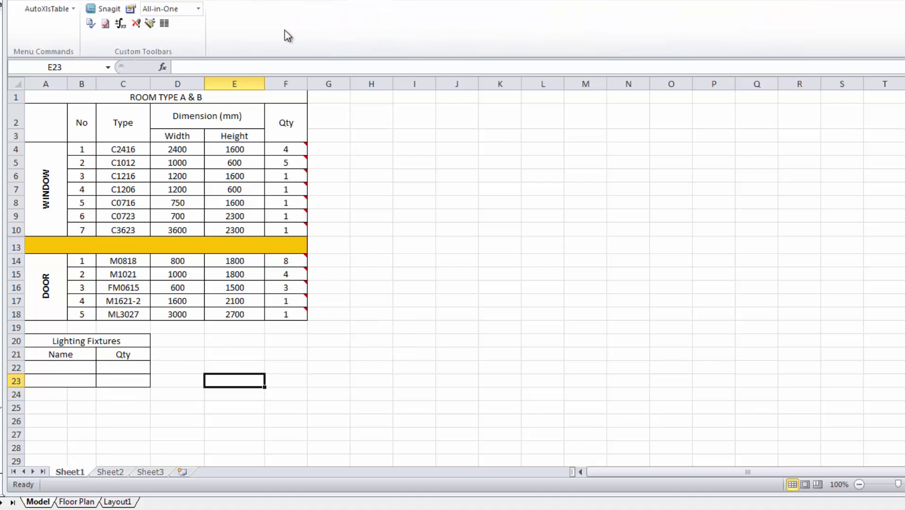
{"action": "left_click", "coordinate": [91, 24]}
{"action": "left_click", "coordinate": [416, 310]}
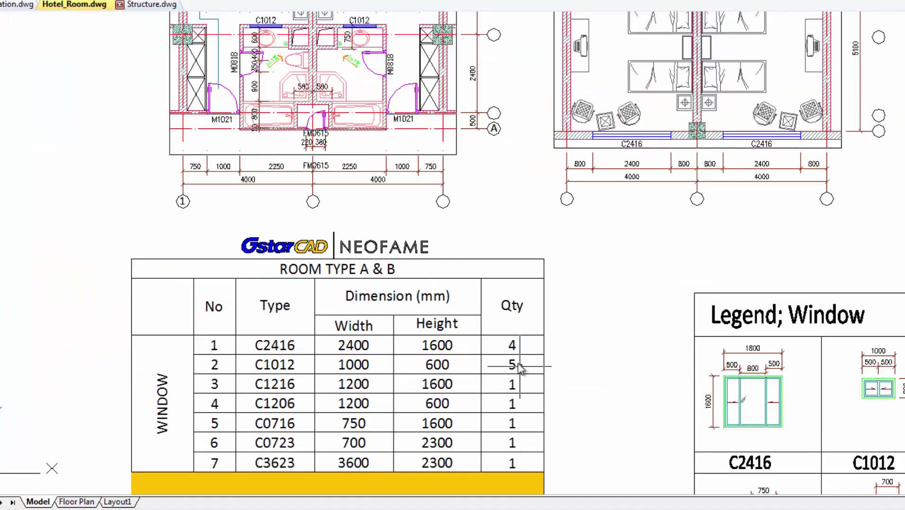
- Use LAYWALK to leave only the Downlight layer visible and keep that layer state
{"action": "middle_click_drag", "start_coordinate": [517, 389], "coordinate": [557, 356]}
{"action": "middle_click_drag", "start_coordinate": [454, 284], "coordinate": [569, 360]}
{"action": "type", "text": "laywal"}
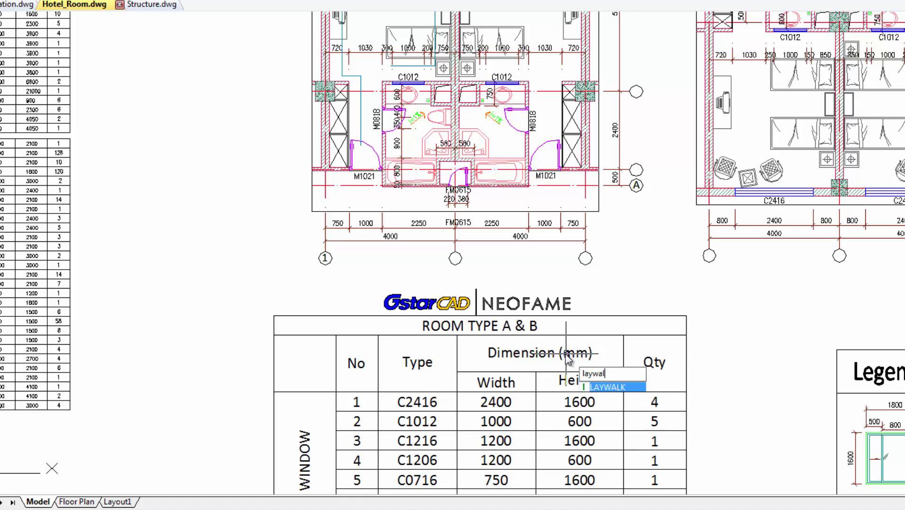
{"action": "key", "text": "Return"}
{"action": "left_click", "coordinate": [348, 207]}
{"action": "left_click_drag", "start_coordinate": [556, 235], "coordinate": [557, 251]}
{"action": "left_click", "coordinate": [520, 277]}
{"action": "left_click", "coordinate": [541, 333]}
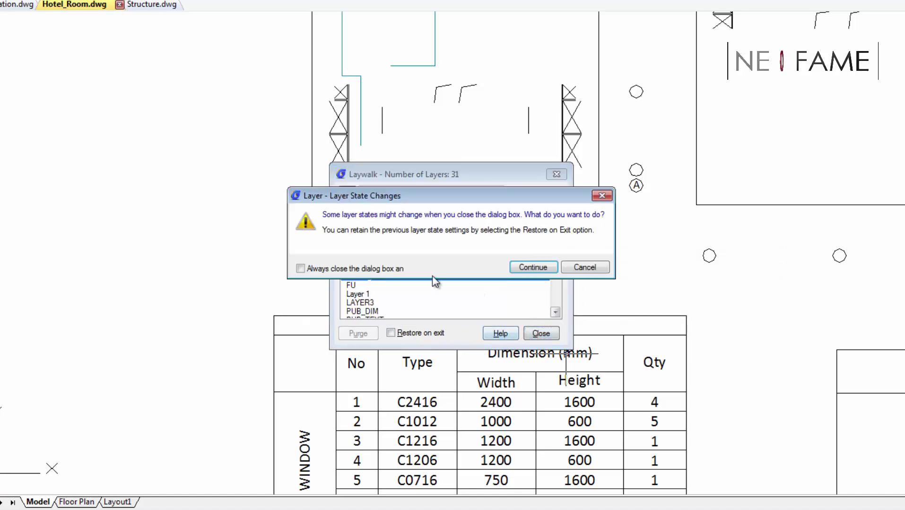
{"action": "left_click", "coordinate": [521, 268]}
- Isolate the cyan lighting polyline so all other objects are hidden
{"action": "right_click", "coordinate": [231, 184]}
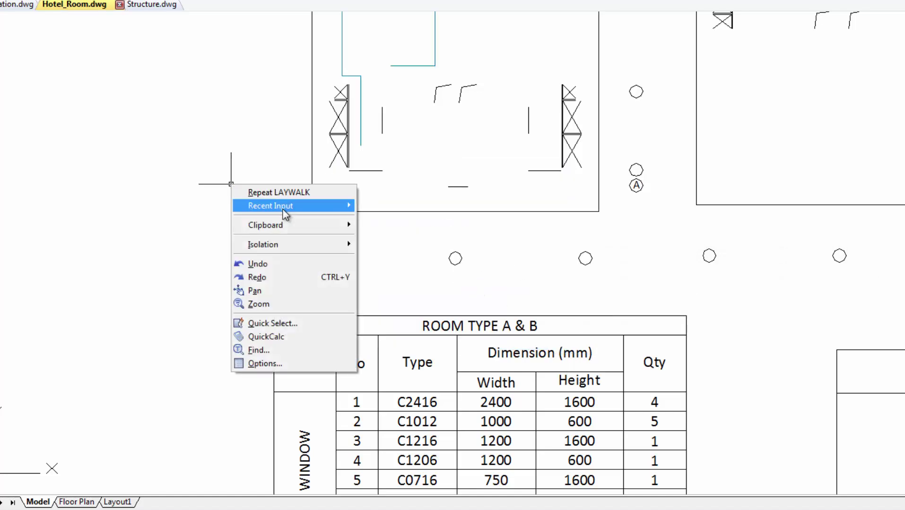
{"action": "mouse_move", "coordinate": [288, 244]}
{"action": "left_click", "coordinate": [410, 245]}
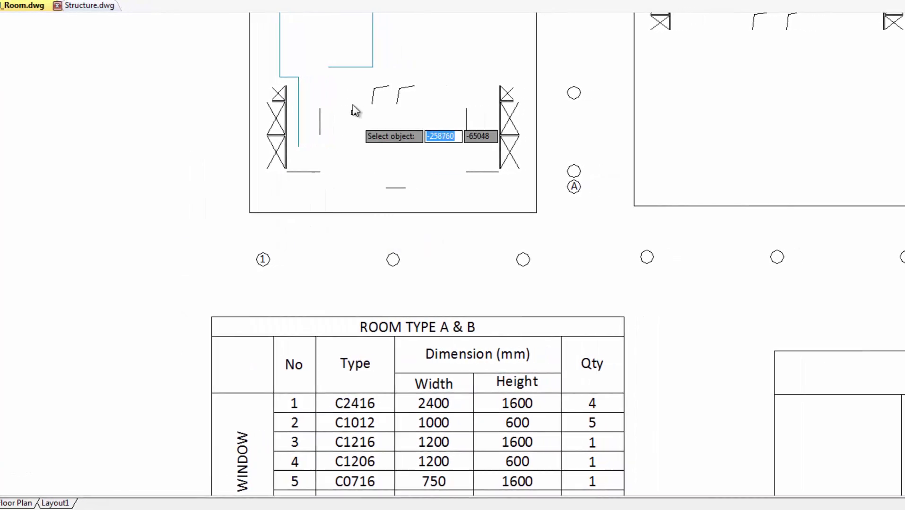
{"action": "left_click", "coordinate": [332, 68]}
{"action": "key", "text": "Return"}
{"action": "middle_click_drag", "start_coordinate": [282, 124], "coordinate": [222, 248]}
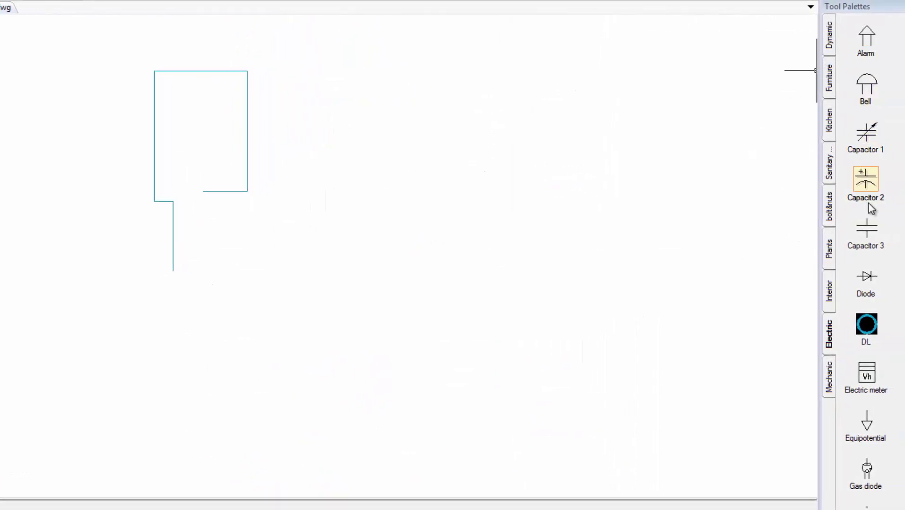
- Insert a DL downlight beside the cyan polyline and set it to lay out along that path
{"action": "left_click", "coordinate": [853, 326]}
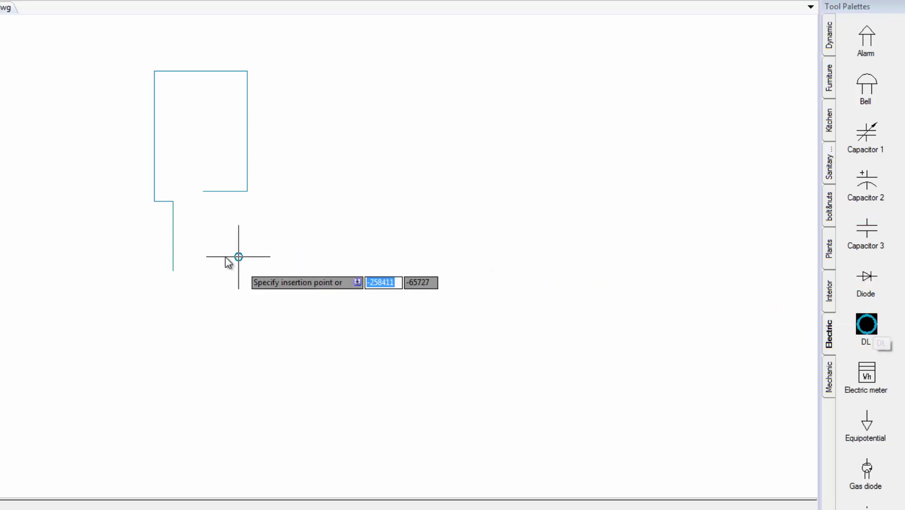
{"action": "left_click", "coordinate": [126, 267]}
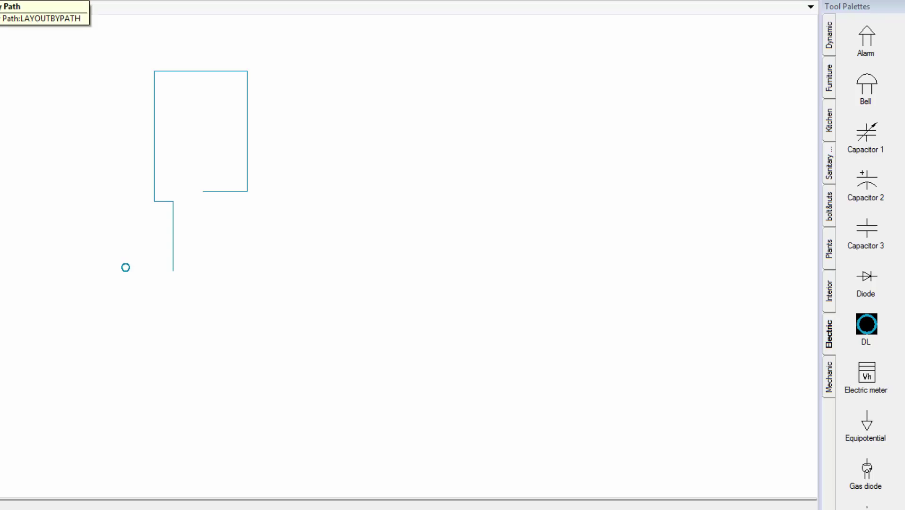
{"action": "left_click", "coordinate": [14, 1]}
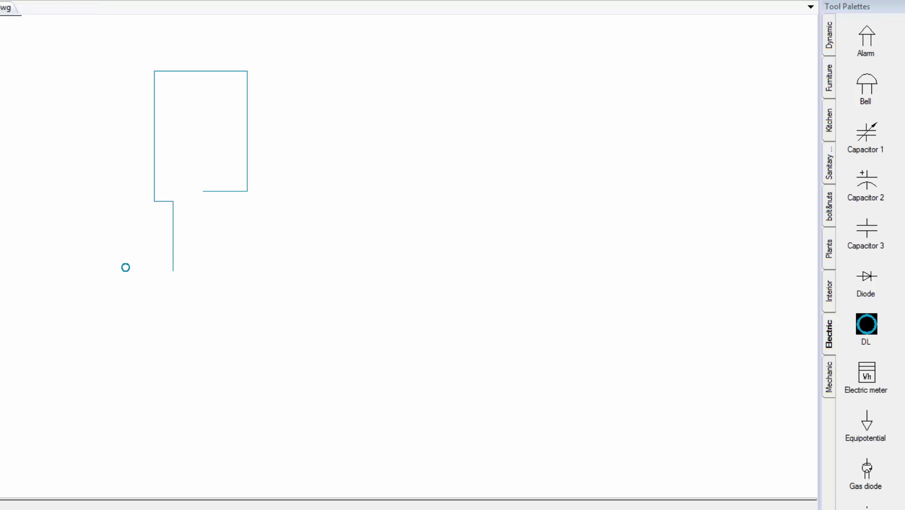
{"action": "scroll", "coordinate": [127, 274], "scroll_direction": "up", "scroll_amount": 3}
{"action": "left_click", "coordinate": [124, 263]}
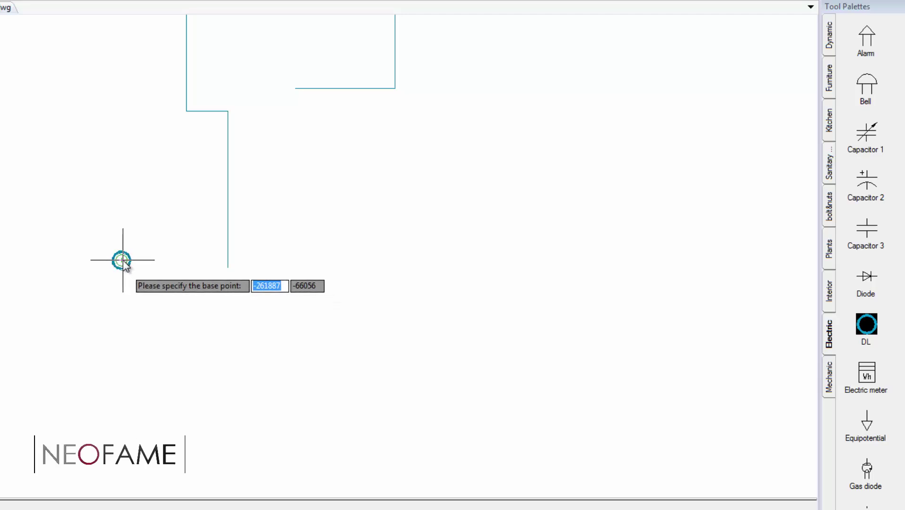
{"action": "left_click", "coordinate": [122, 260]}
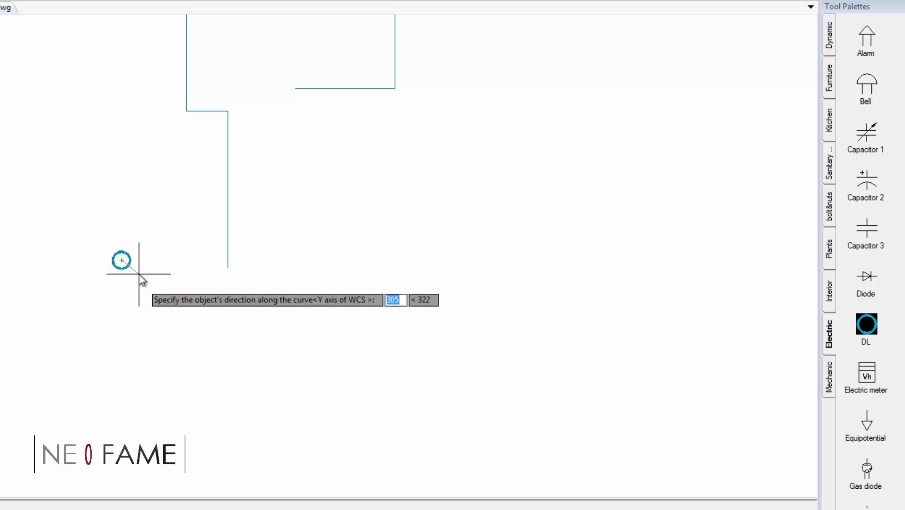
{"action": "left_click", "coordinate": [140, 275]}
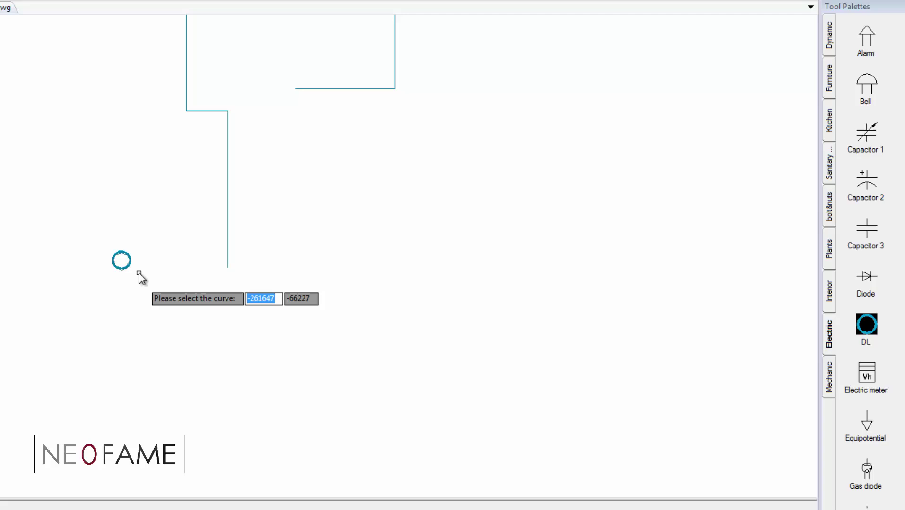
{"action": "left_click", "coordinate": [230, 262]}
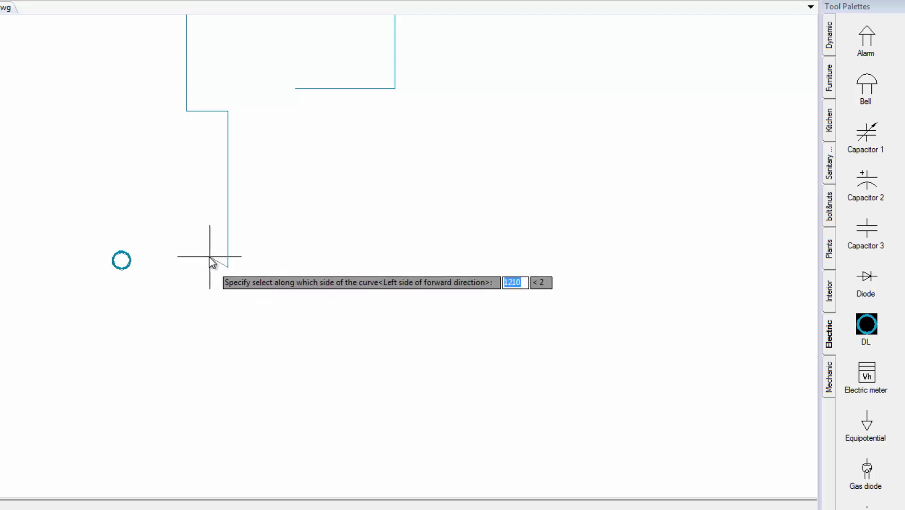
{"action": "left_click", "coordinate": [210, 257]}
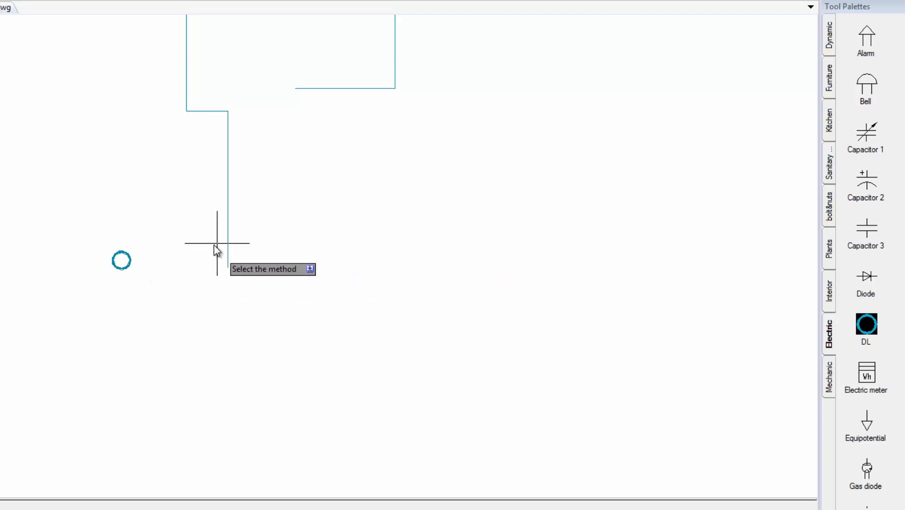
- Space the downlights every 1300 along the polyline and delete the leftover DL circle
{"action": "key", "text": "Return"}
{"action": "type", "text": "1300"}
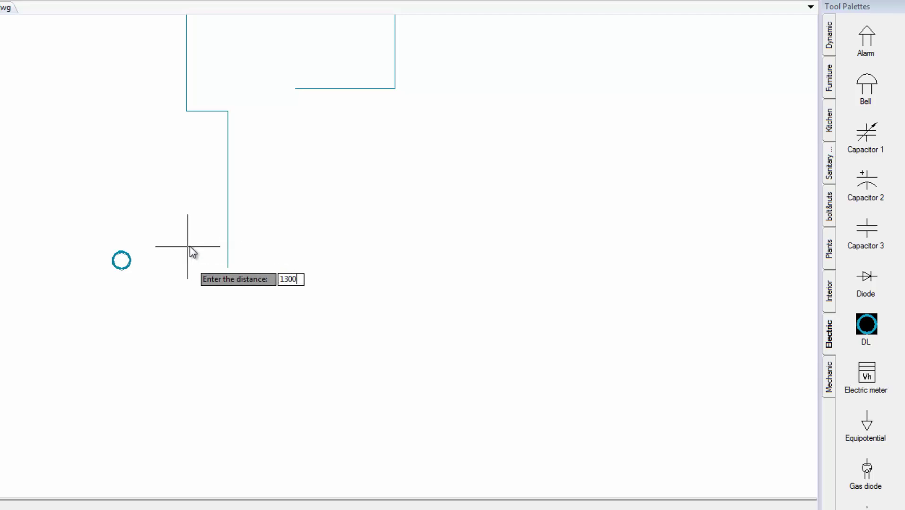
{"action": "key", "text": "Return"}
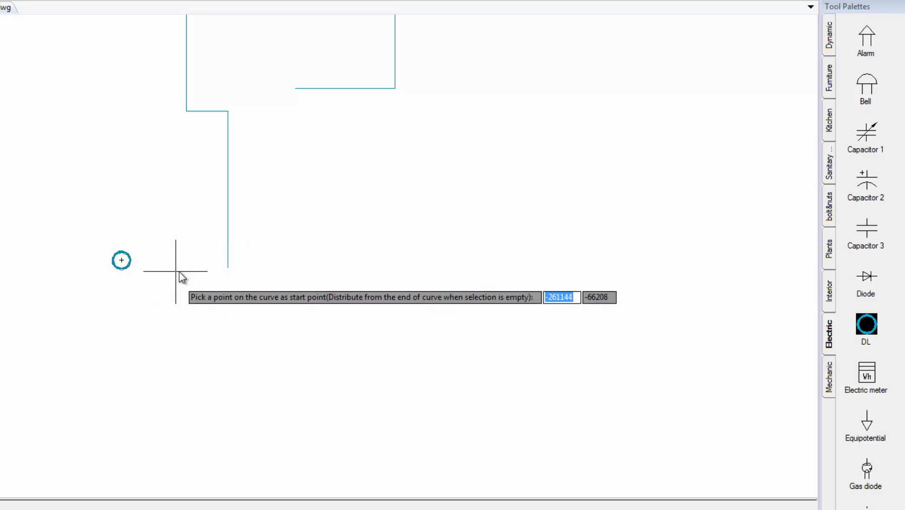
{"action": "left_click", "coordinate": [224, 264]}
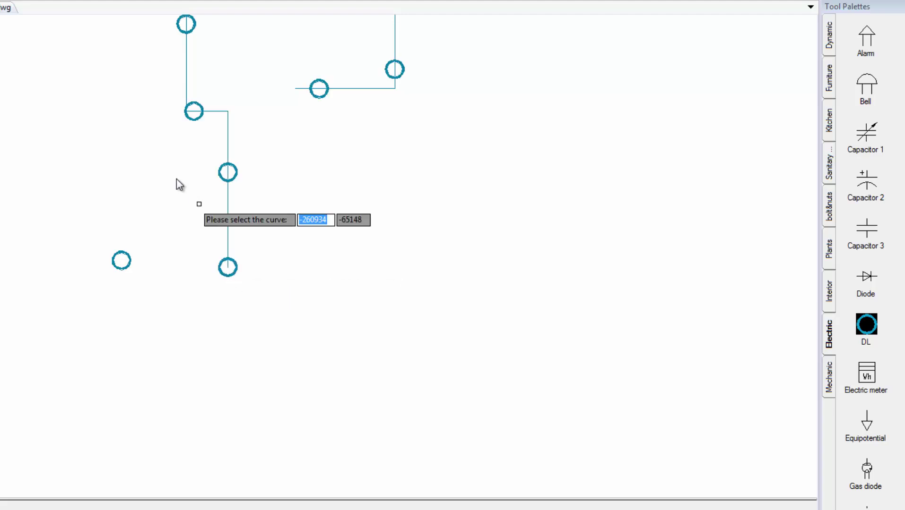
{"action": "key", "text": "Escape"}
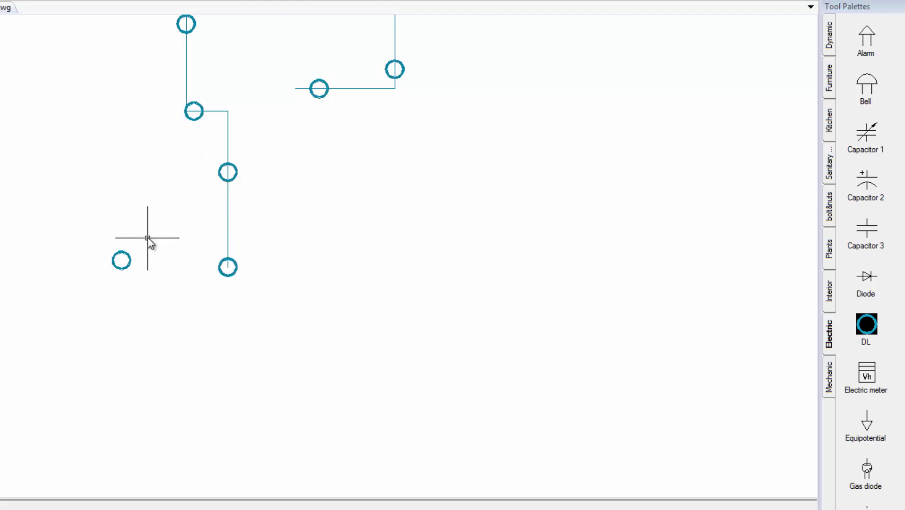
{"action": "left_click", "coordinate": [114, 267]}
{"action": "key", "text": "Delete"}
{"action": "scroll", "coordinate": [126, 273], "scroll_direction": "down", "scroll_amount": 2}
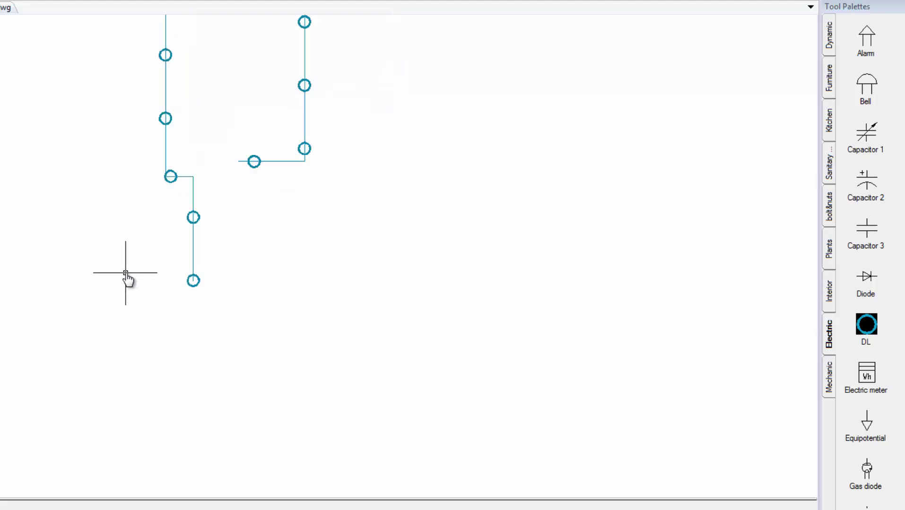
- End object isolation and turn all layers back on with LAYON to show the full plan
{"action": "right_click", "coordinate": [98, 258]}
{"action": "mouse_move", "coordinate": [142, 318]}
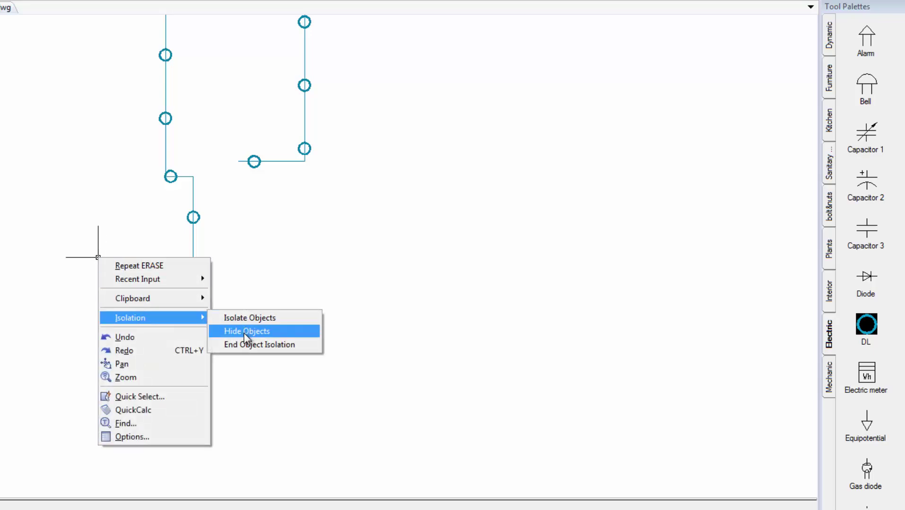
{"action": "left_click", "coordinate": [246, 345]}
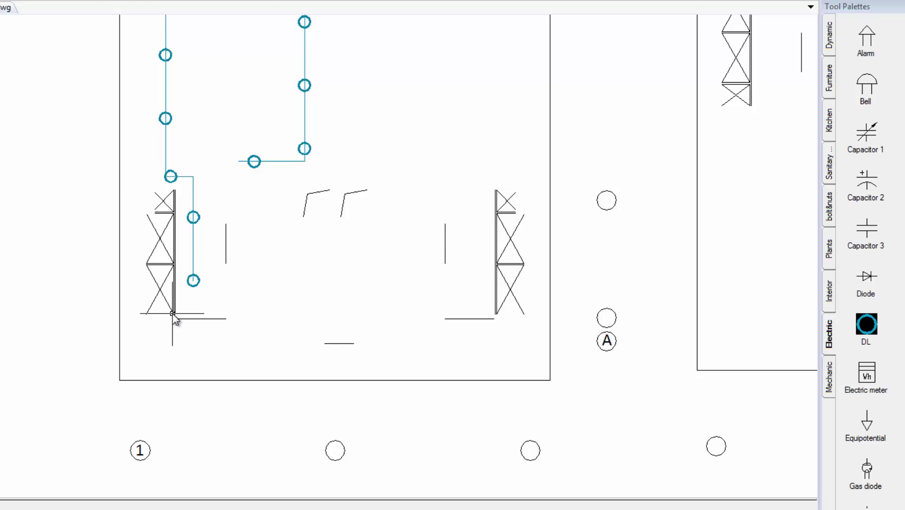
{"action": "type", "text": "layon"}
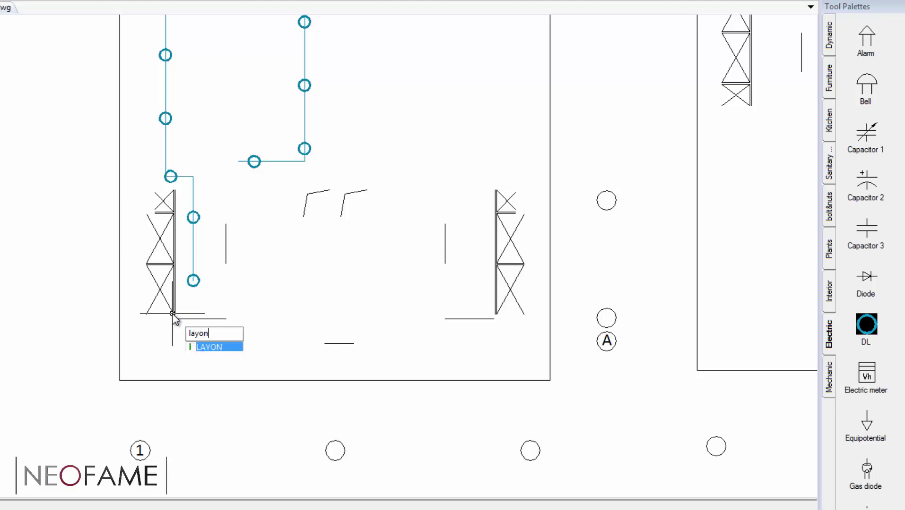
{"action": "key", "text": "Return"}
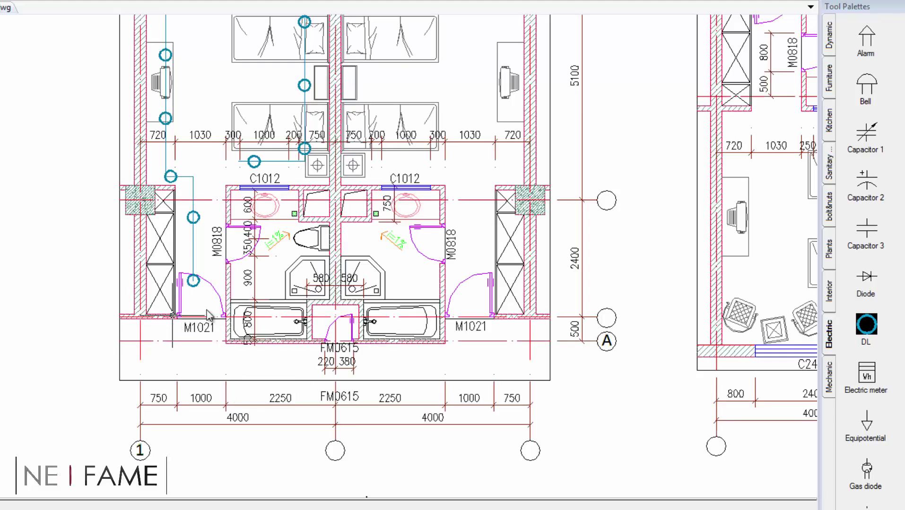
{"action": "scroll", "coordinate": [171, 319], "scroll_direction": "down", "scroll_amount": 5}
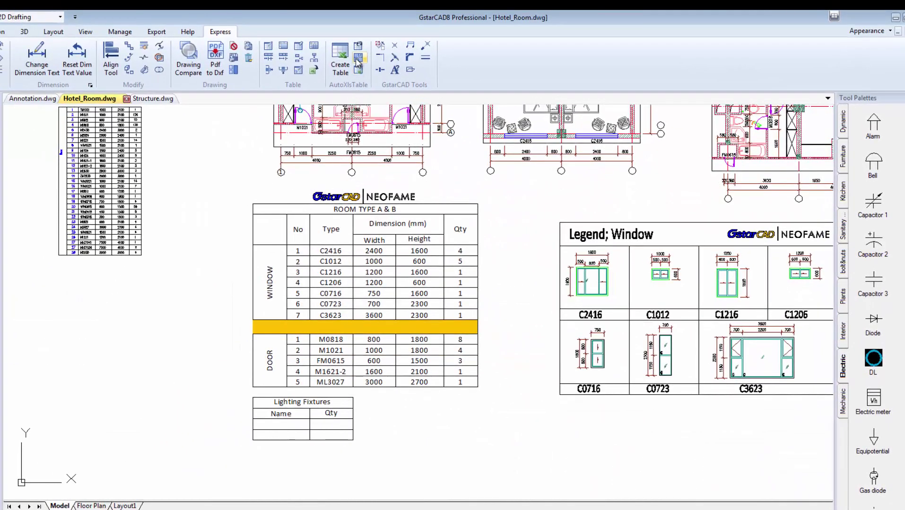
- Open the drawing's table in Excel and enter Downlight as the first Lighting Fixtures name
{"action": "left_click", "coordinate": [358, 59]}
{"action": "left_click", "coordinate": [349, 401]}
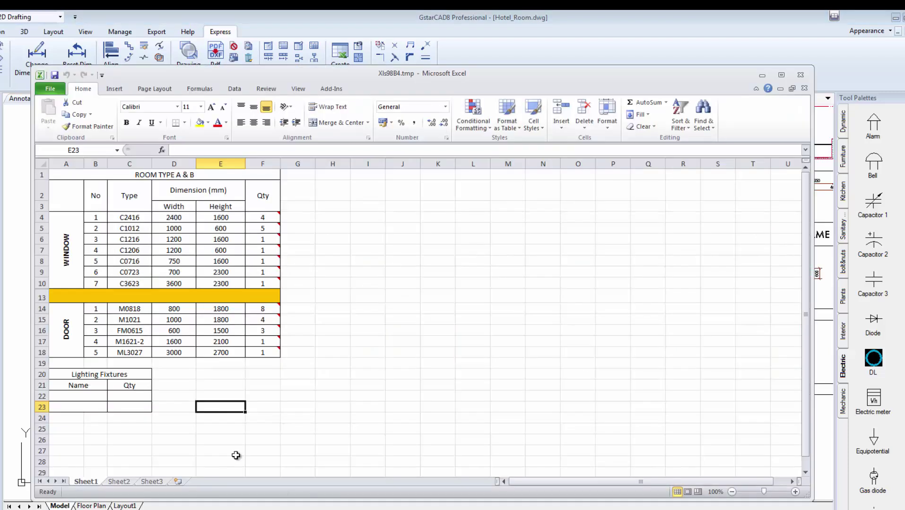
{"action": "left_click", "coordinate": [87, 398]}
{"action": "type", "text": "Downlight"}
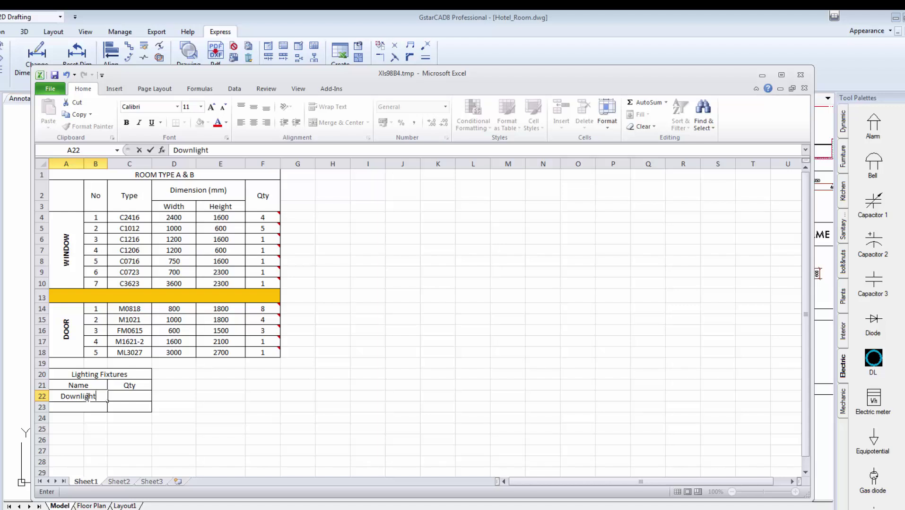
{"action": "left_click", "coordinate": [126, 398]}
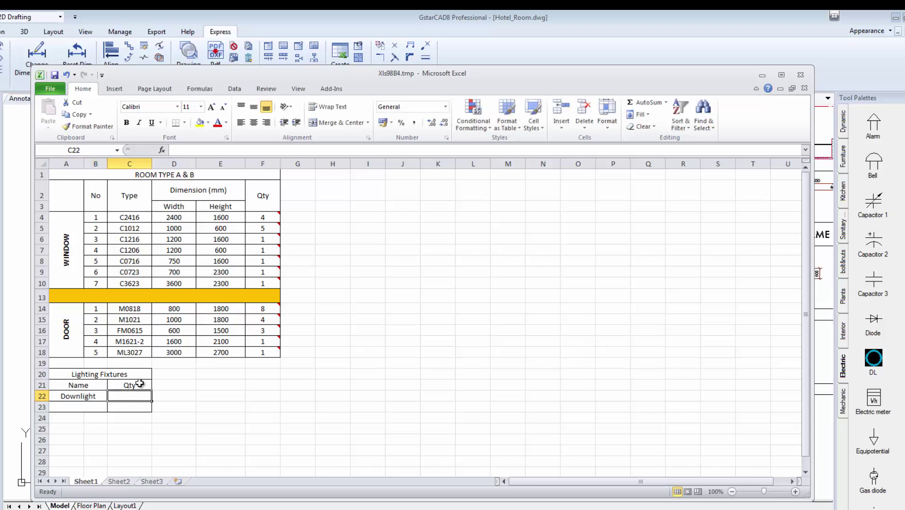
{"action": "left_click_drag", "start_coordinate": [378, 75], "coordinate": [382, 65]}
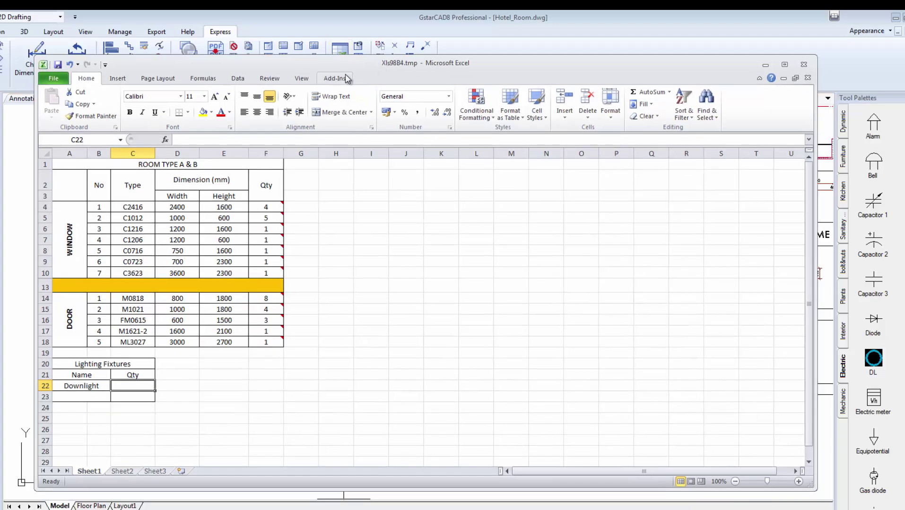
{"action": "left_click", "coordinate": [339, 79]}
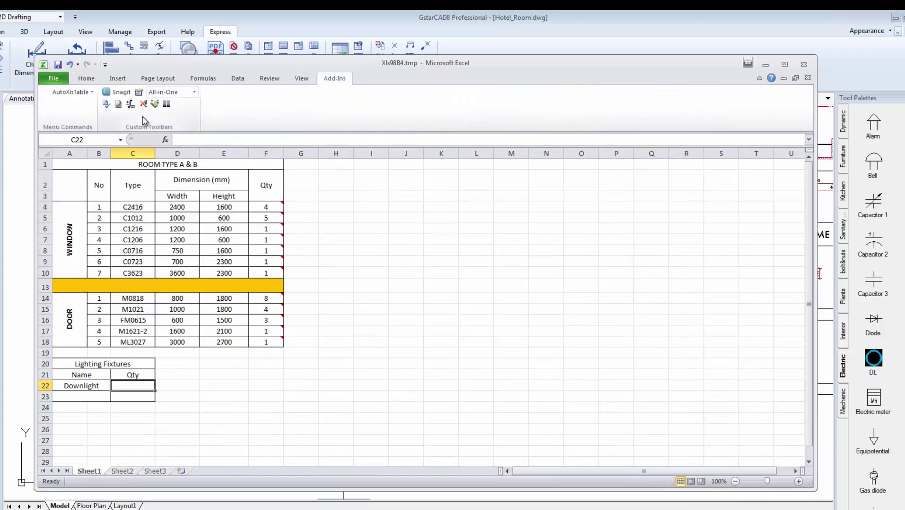
- Insert a BlockCount of DL blocks on all layers into C22, giving 12
{"action": "left_click", "coordinate": [130, 104]}
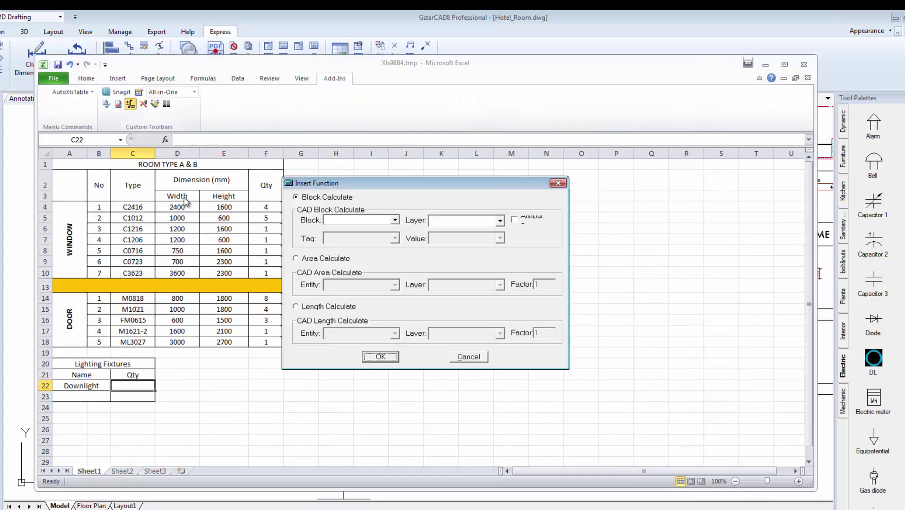
{"action": "left_click", "coordinate": [395, 220]}
{"action": "type", "text": "DL"}
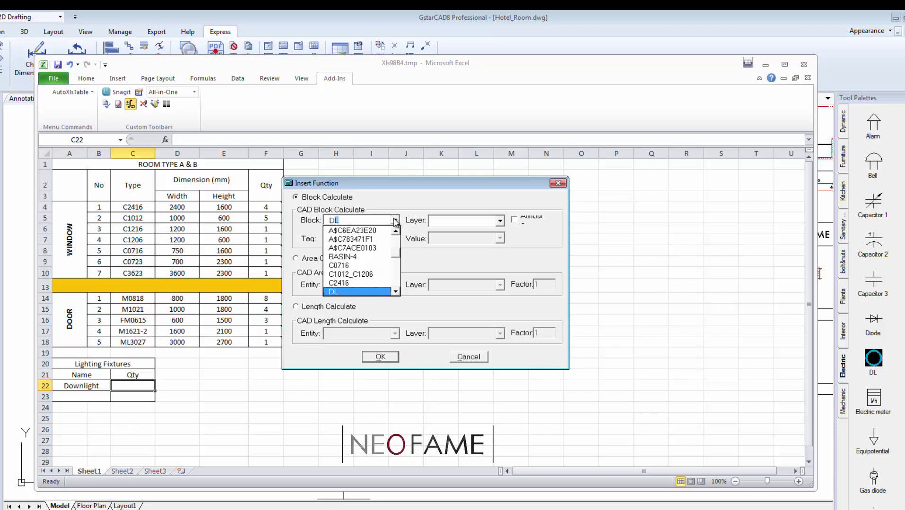
{"action": "left_click", "coordinate": [466, 221]}
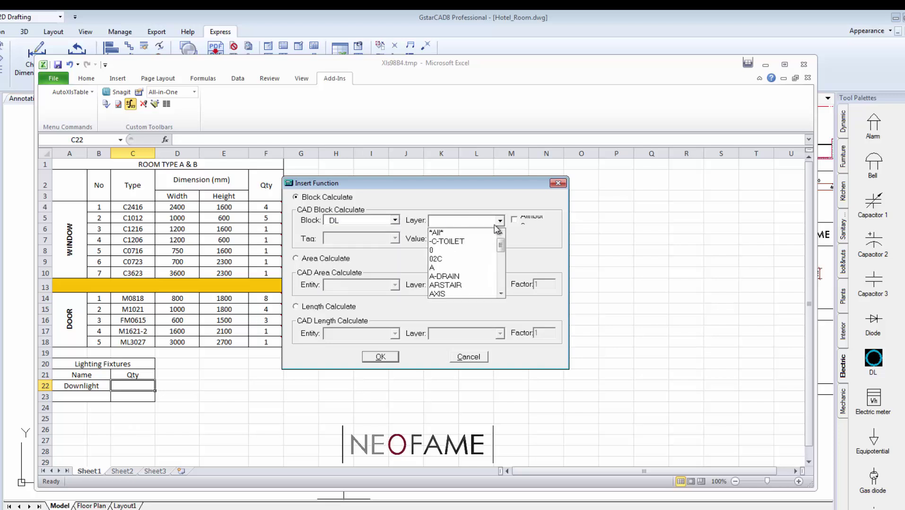
{"action": "left_click", "coordinate": [426, 265]}
{"action": "left_click", "coordinate": [380, 357]}
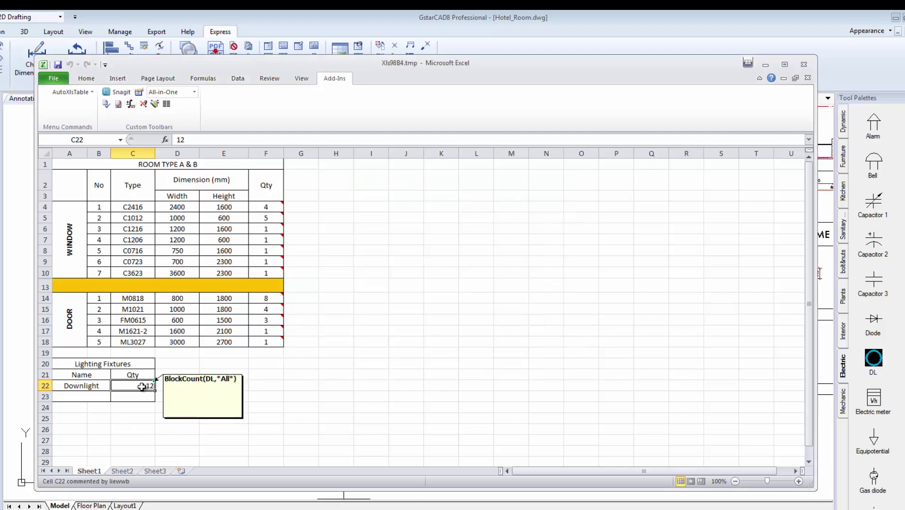
- Send the updated table back to the drawing and save the changes
{"action": "left_click", "coordinate": [86, 79]}
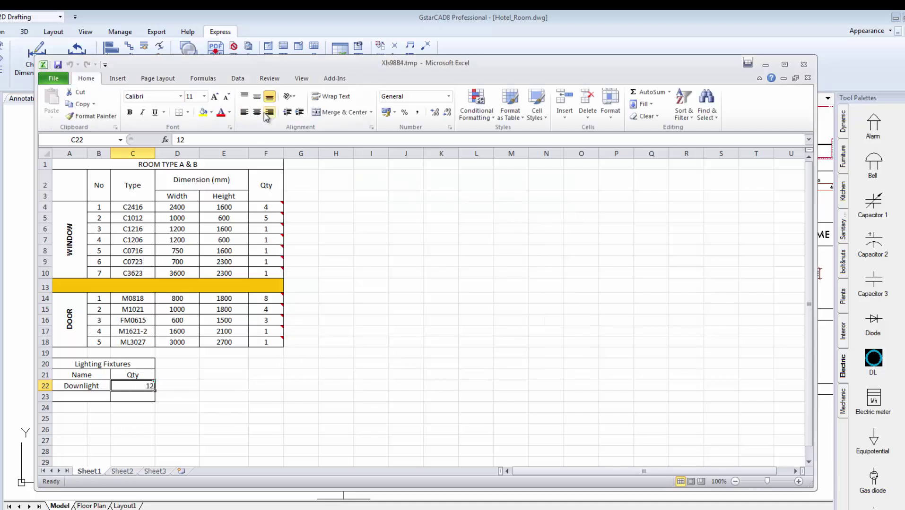
{"action": "left_click", "coordinate": [335, 80]}
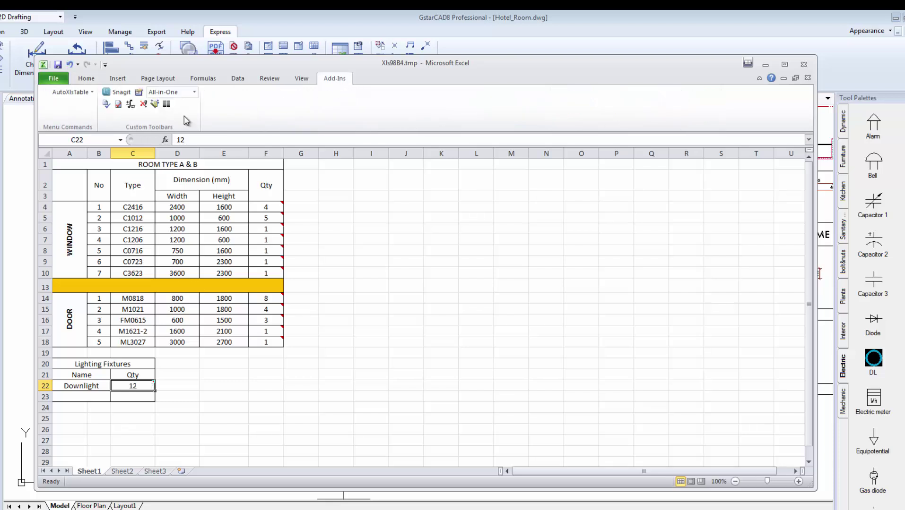
{"action": "left_click", "coordinate": [107, 104]}
{"action": "left_click", "coordinate": [371, 347]}
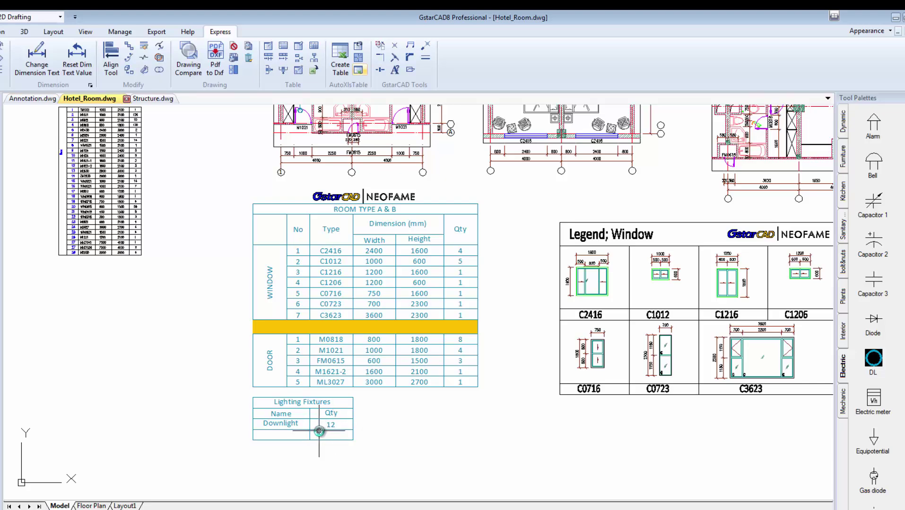
- Switch the legend's C2416 window to C1816-1, then C2412, then back to C2416
{"action": "middle_click_drag", "start_coordinate": [407, 420], "coordinate": [369, 459]}
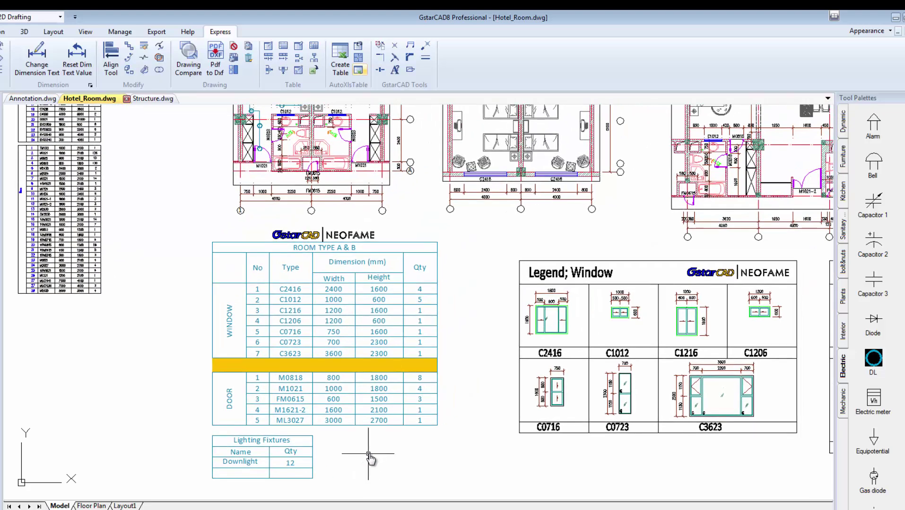
{"action": "scroll", "coordinate": [370, 459], "scroll_direction": "up", "scroll_amount": 3}
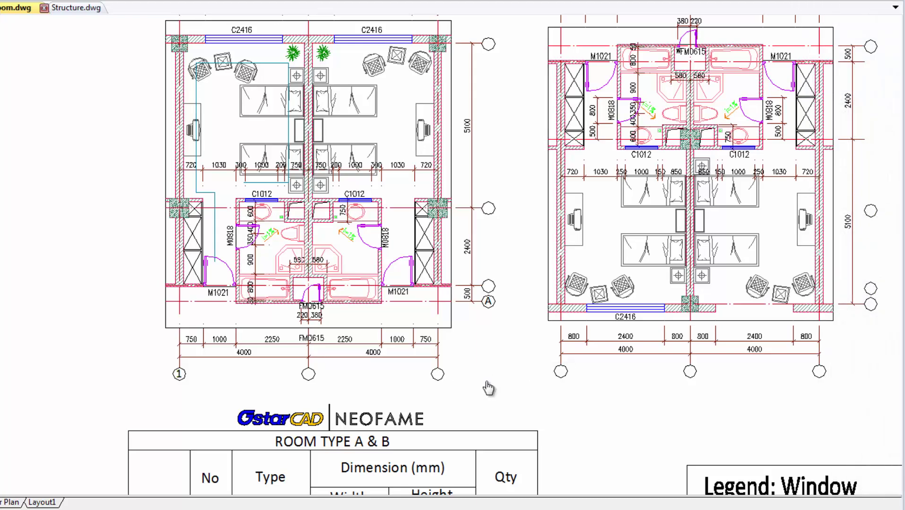
{"action": "middle_click_drag", "start_coordinate": [488, 389], "coordinate": [402, 265]}
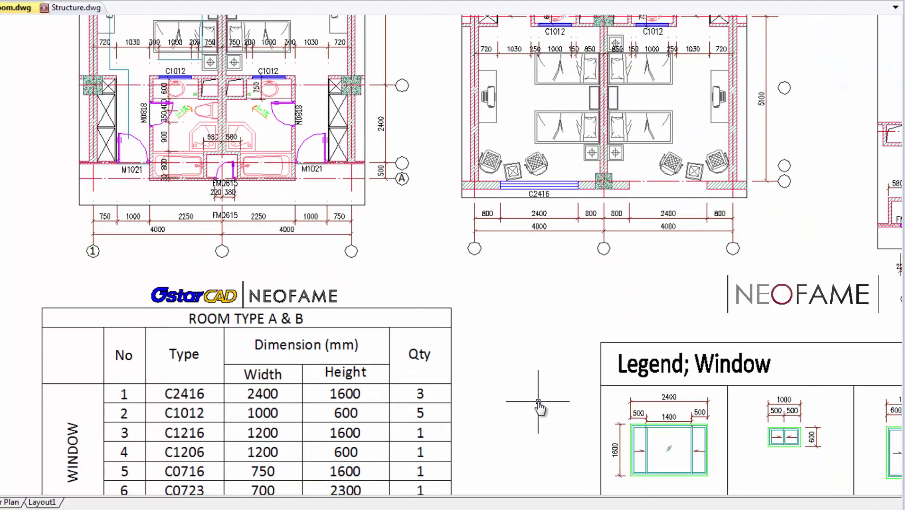
{"action": "middle_click_drag", "start_coordinate": [537, 404], "coordinate": [464, 322]}
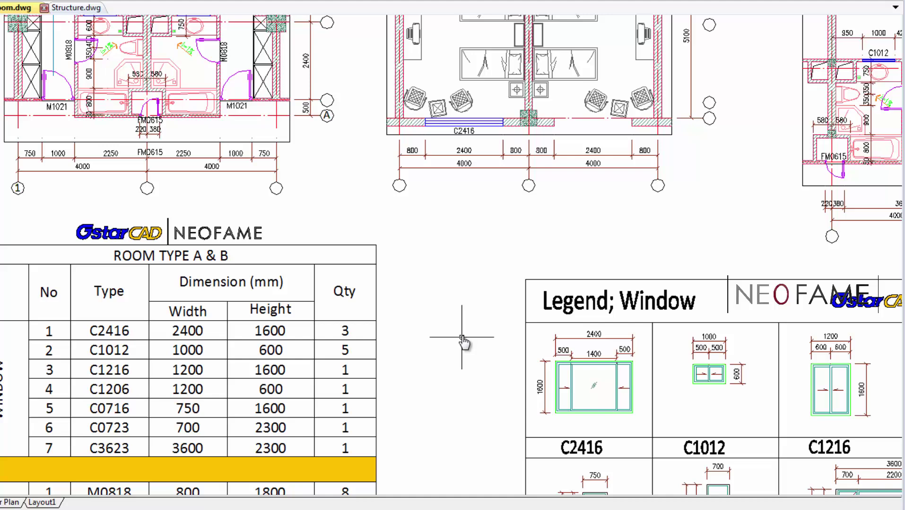
{"action": "left_click", "coordinate": [583, 367]}
{"action": "scroll", "coordinate": [595, 364], "scroll_direction": "up", "scroll_amount": 4}
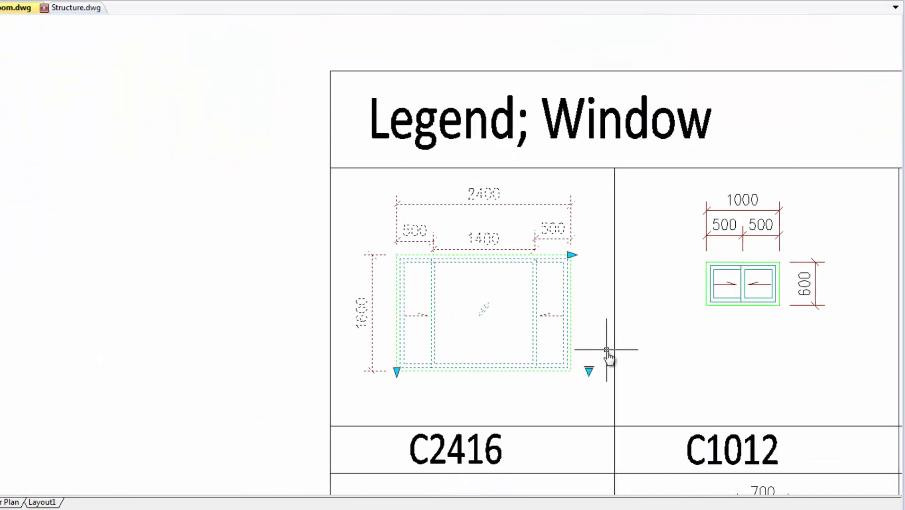
{"action": "left_click", "coordinate": [588, 371]}
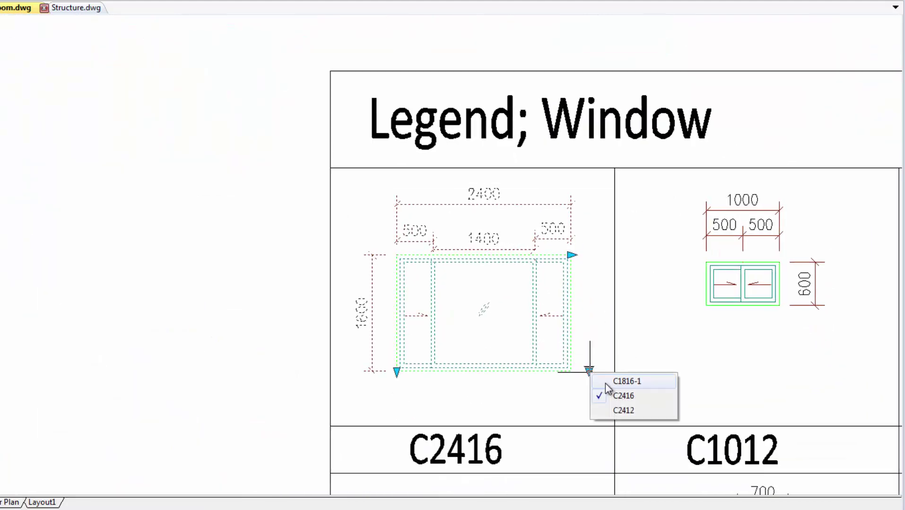
{"action": "left_click", "coordinate": [624, 381]}
{"action": "left_click", "coordinate": [587, 370]}
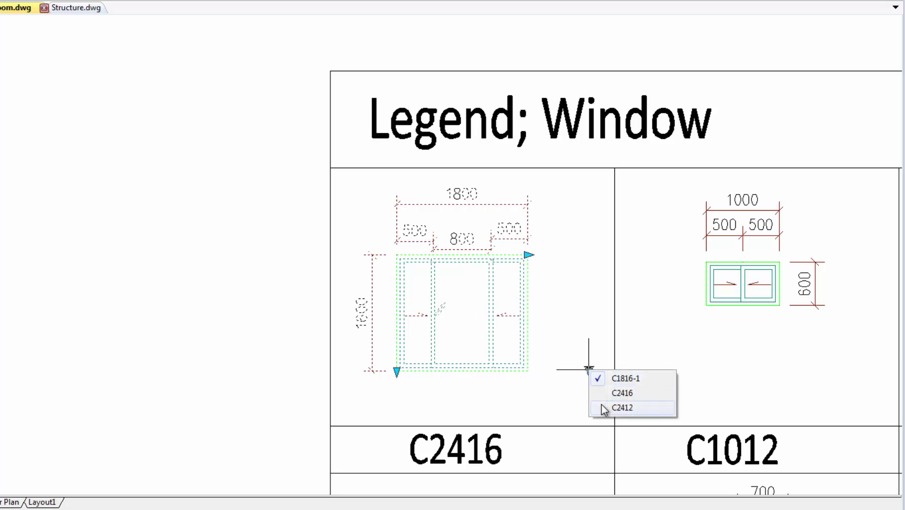
{"action": "left_click", "coordinate": [622, 408]}
{"action": "left_click", "coordinate": [588, 371]}
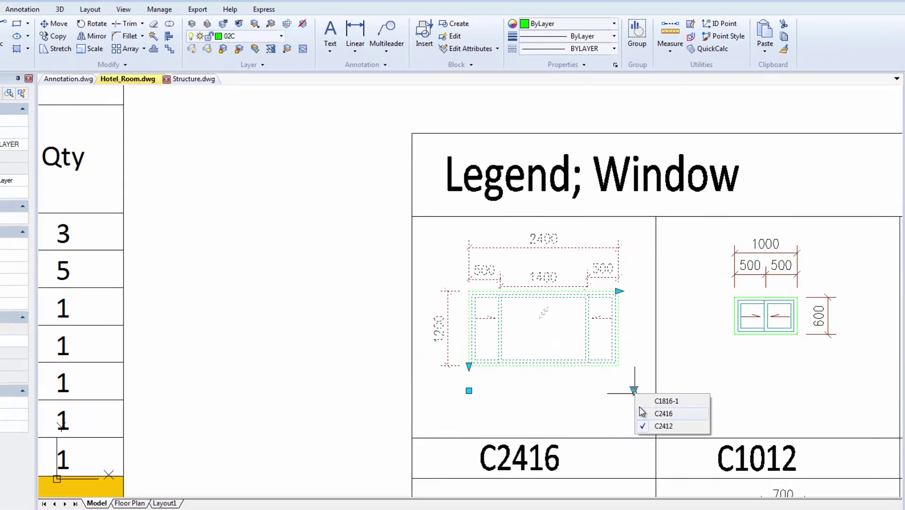
{"action": "left_click", "coordinate": [624, 395]}
- Open the C2416 window block in the Block Editor, then close it and save the definition
{"action": "double_click", "coordinate": [567, 333]}
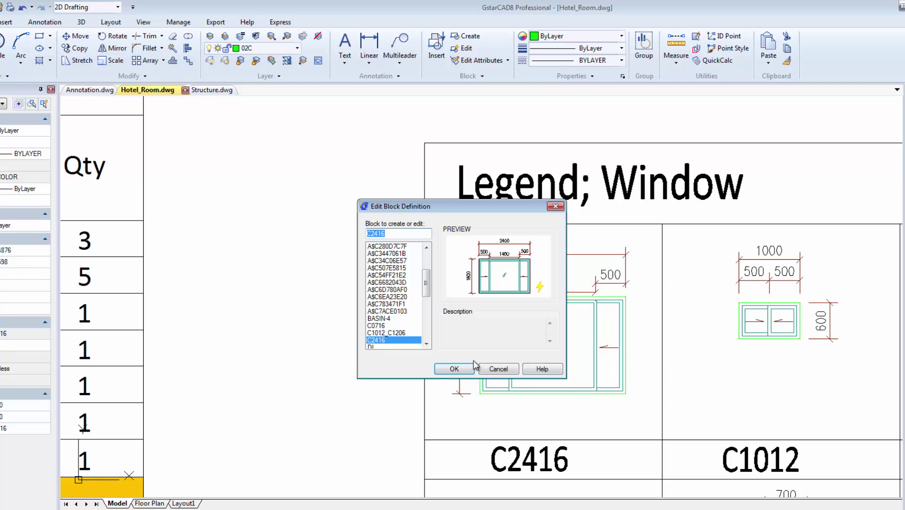
{"action": "left_click", "coordinate": [471, 368]}
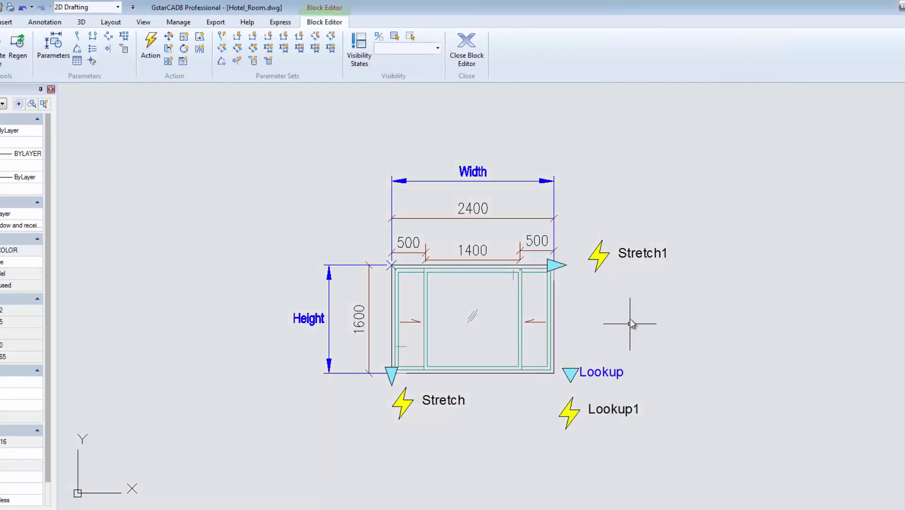
{"action": "left_click", "coordinate": [467, 51]}
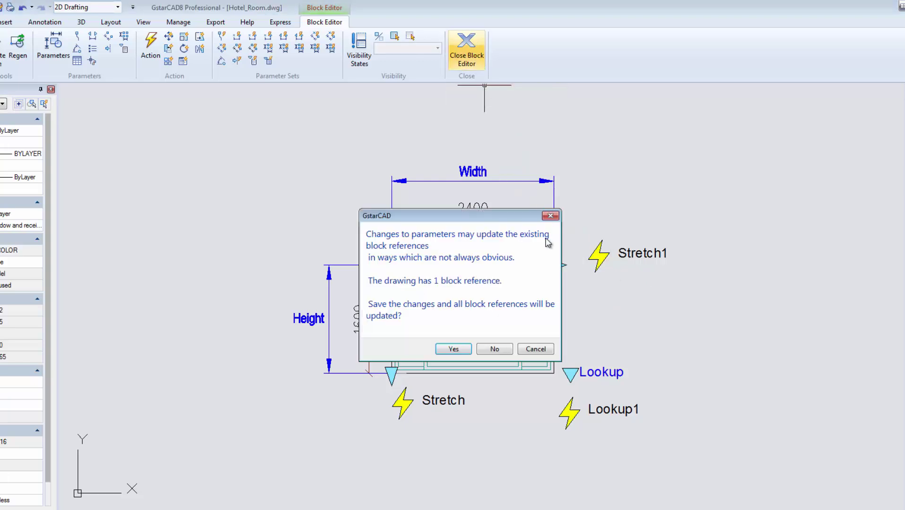
{"action": "left_click", "coordinate": [454, 350]}
- Flip the FM0615 bathroom door's swing to the other side and back again
{"action": "scroll", "coordinate": [543, 359], "scroll_direction": "down", "scroll_amount": 3}
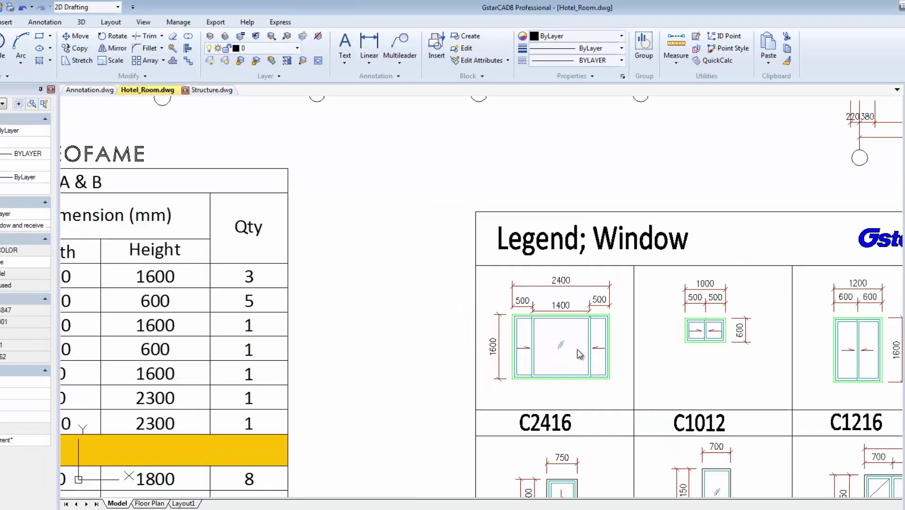
{"action": "scroll", "coordinate": [520, 264], "scroll_direction": "up", "scroll_amount": 2}
{"action": "scroll", "coordinate": [398, 239], "scroll_direction": "up", "scroll_amount": 5}
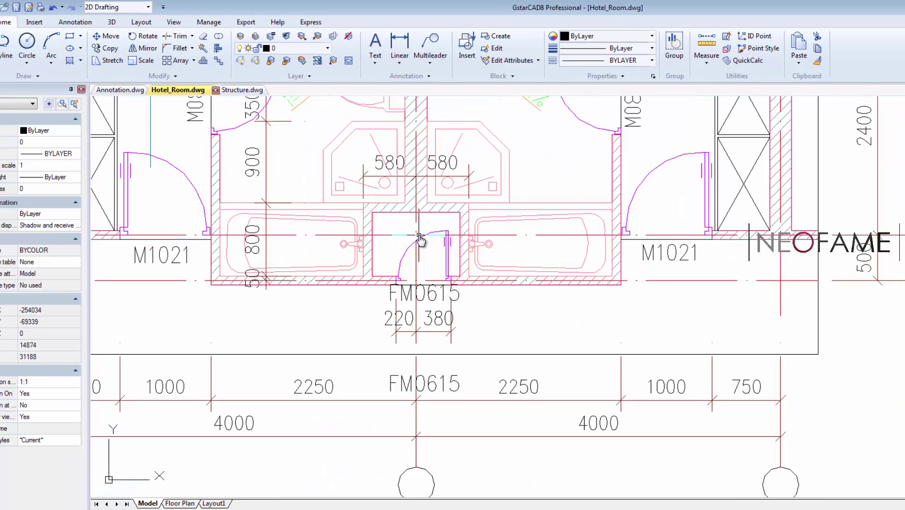
{"action": "left_click", "coordinate": [441, 238]}
{"action": "left_click", "coordinate": [411, 277]}
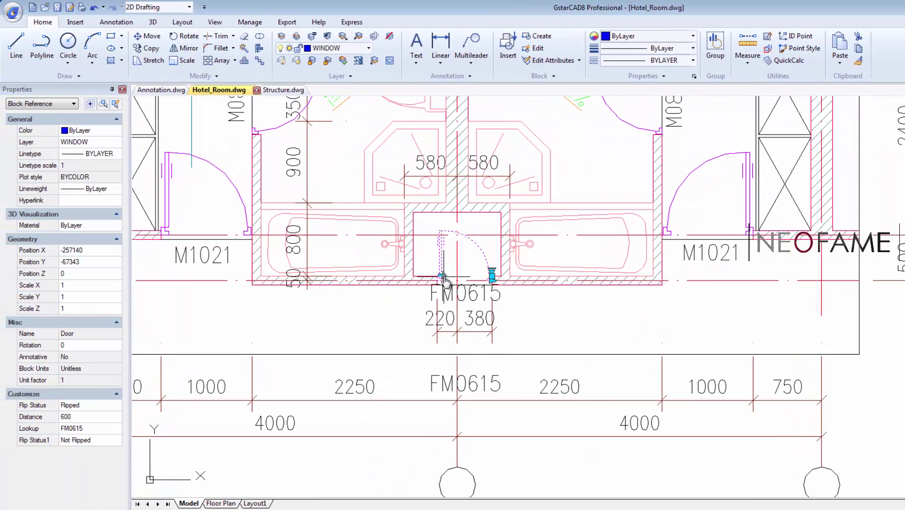
{"action": "left_click", "coordinate": [442, 276]}
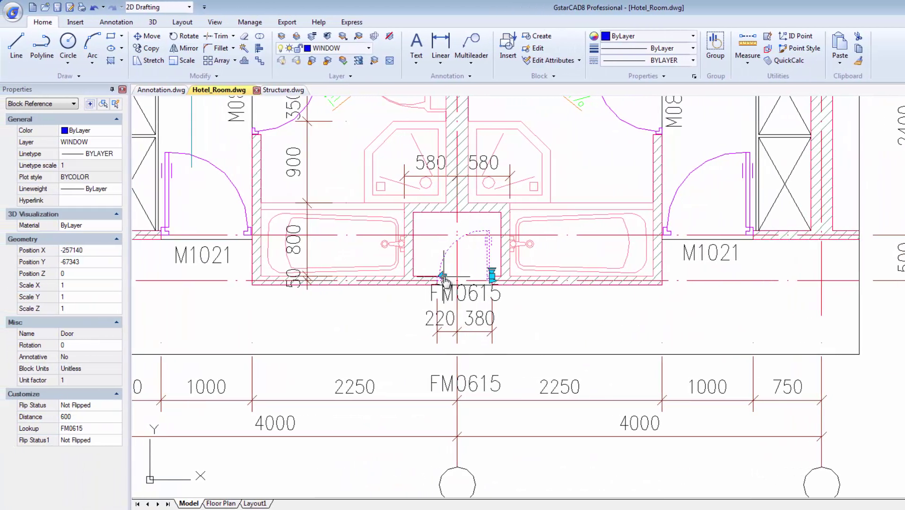
- Open the right-hand M1021 door block for editing
{"action": "middle_click_drag", "start_coordinate": [794, 348], "coordinate": [728, 354]}
{"action": "key", "text": "Escape"}
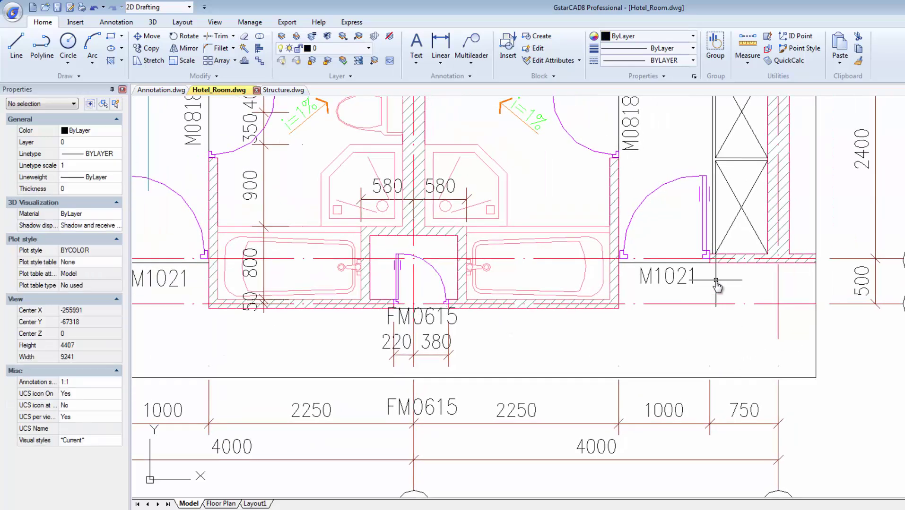
{"action": "left_click", "coordinate": [704, 229]}
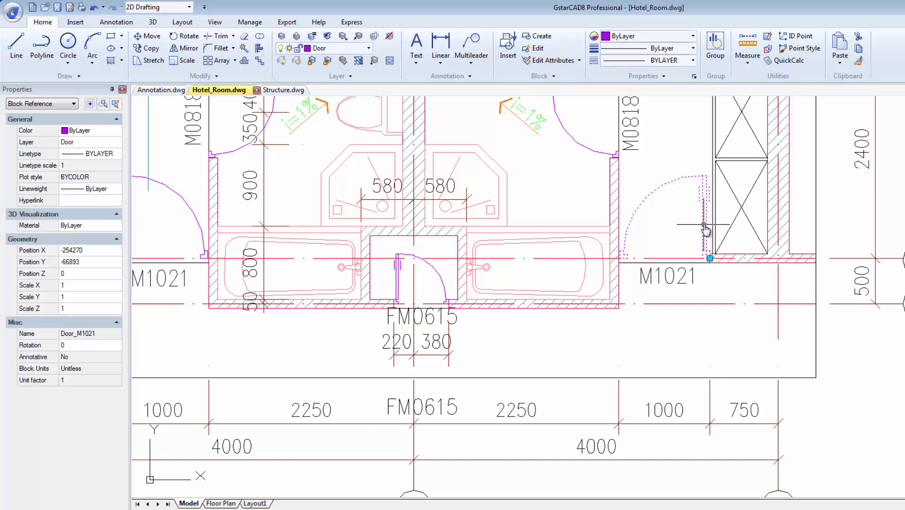
{"action": "double_click", "coordinate": [704, 230]}
- Add a flip parameter based midway between the door jambs, labelled Flip Status1
{"action": "left_click", "coordinate": [528, 368]}
{"action": "middle_click_drag", "start_coordinate": [588, 353], "coordinate": [502, 315]}
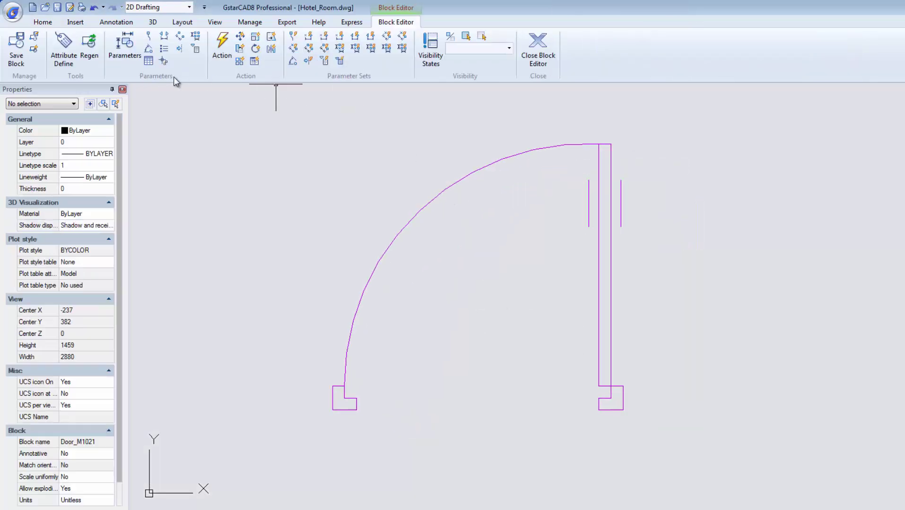
{"action": "left_click", "coordinate": [179, 48]}
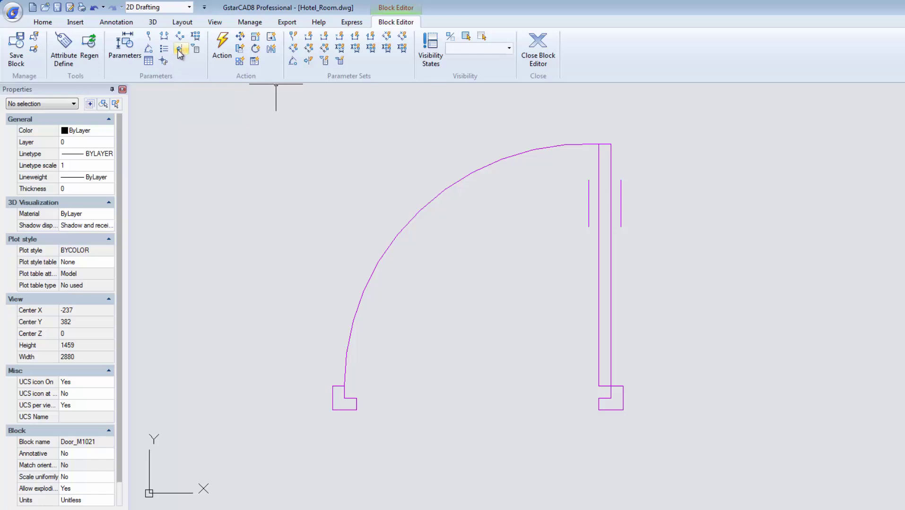
{"action": "right_click", "coordinate": [443, 372], "text": "shift"}
{"action": "left_click", "coordinate": [519, 157]}
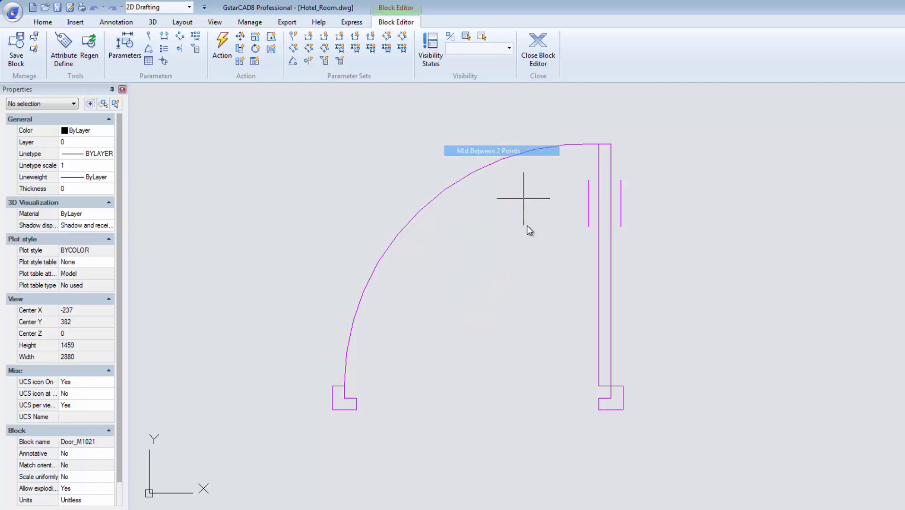
{"action": "left_click", "coordinate": [623, 410]}
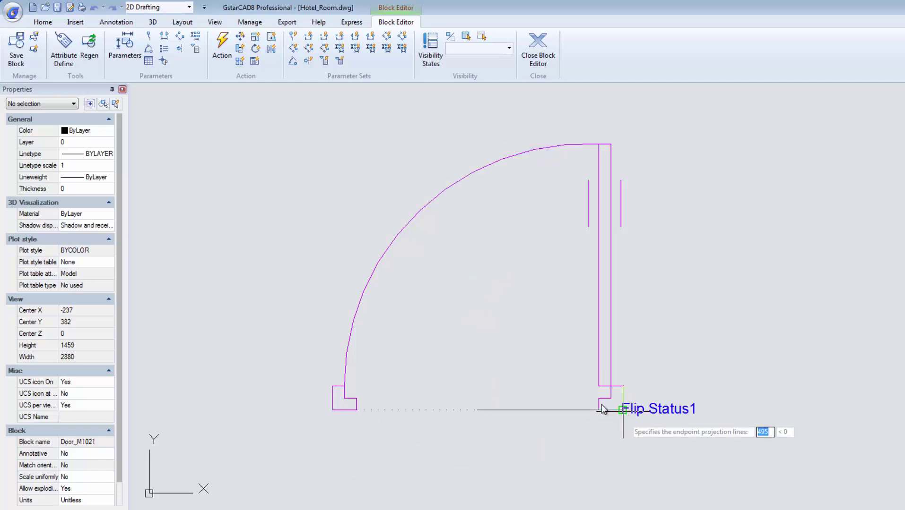
{"action": "left_click", "coordinate": [475, 117]}
{"action": "left_click", "coordinate": [534, 405]}
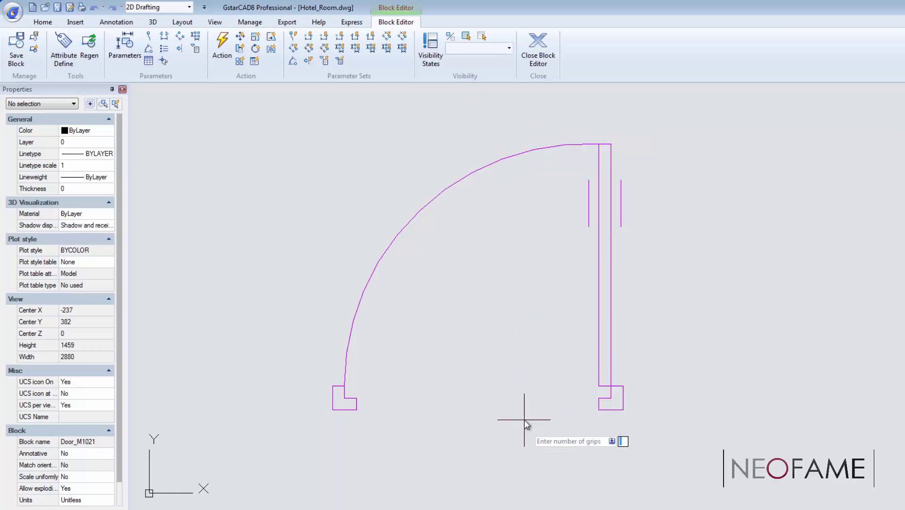
{"action": "key", "text": "Return"}
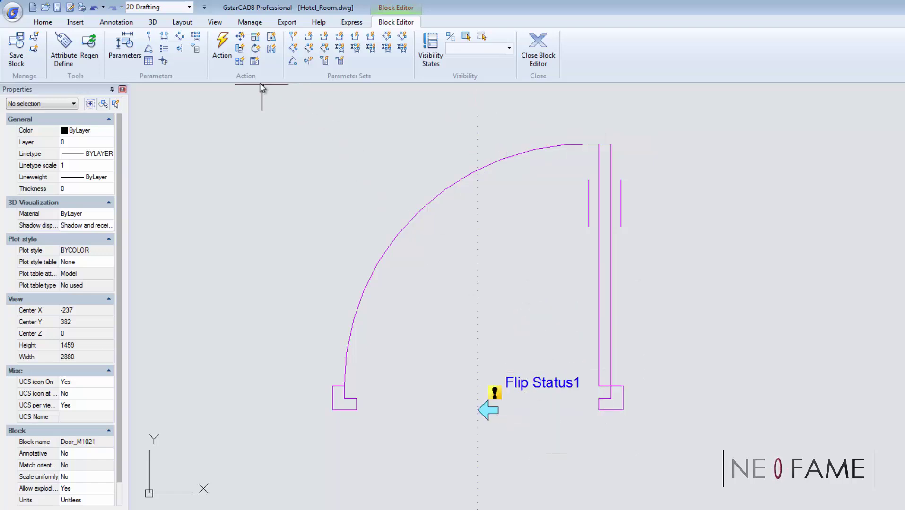
- Add a Flip1 action on the door geometry, then close the Block Editor saving changes
{"action": "left_click", "coordinate": [272, 49]}
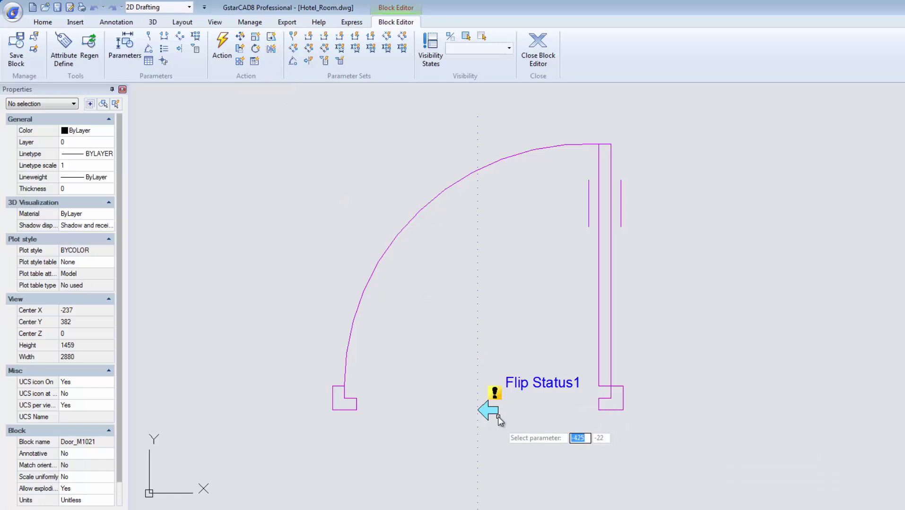
{"action": "left_click", "coordinate": [656, 471]}
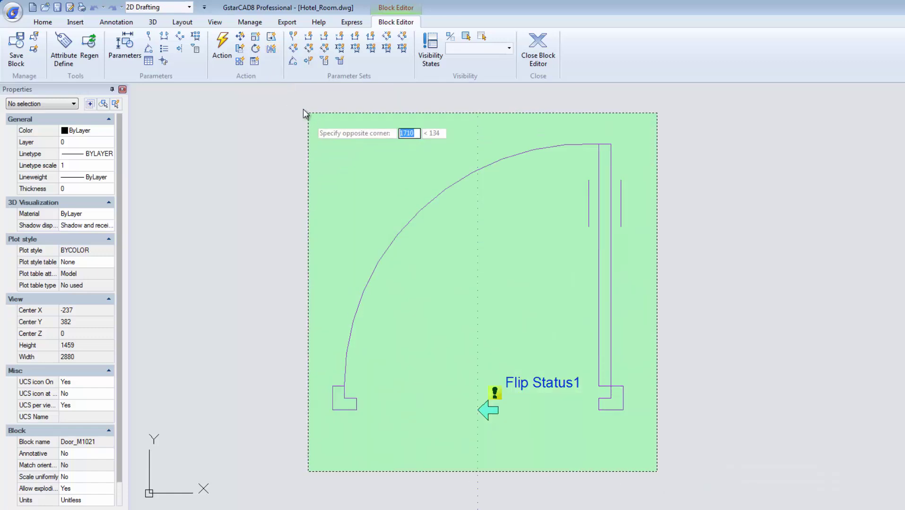
{"action": "left_click", "coordinate": [301, 108]}
{"action": "key", "text": "Return"}
{"action": "left_click", "coordinate": [505, 341]}
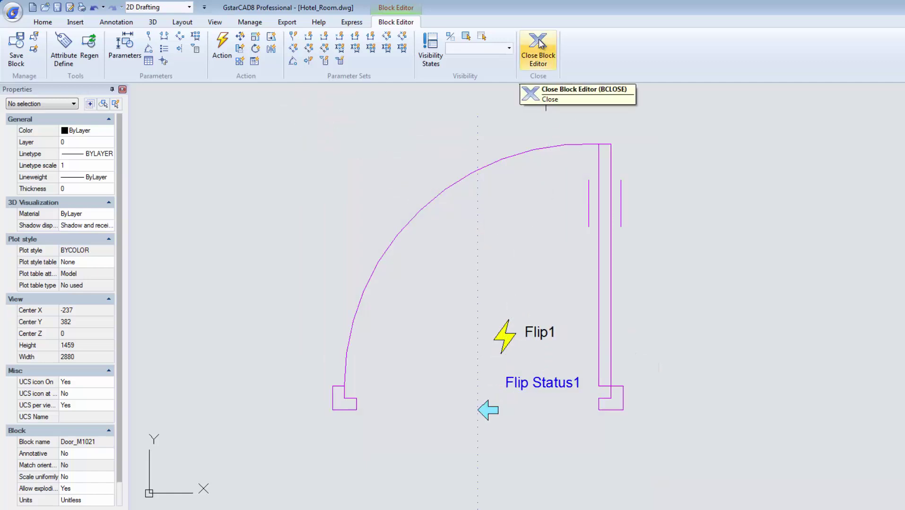
{"action": "left_click", "coordinate": [541, 61]}
{"action": "left_click", "coordinate": [524, 349]}
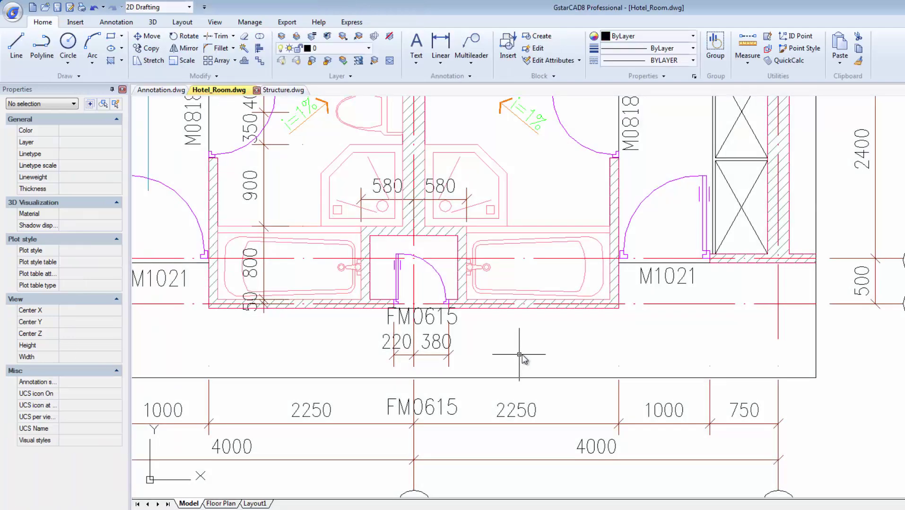
- Flip the M1021 door repeatedly so it ends swinging to the opposite side
{"action": "left_click", "coordinate": [670, 195]}
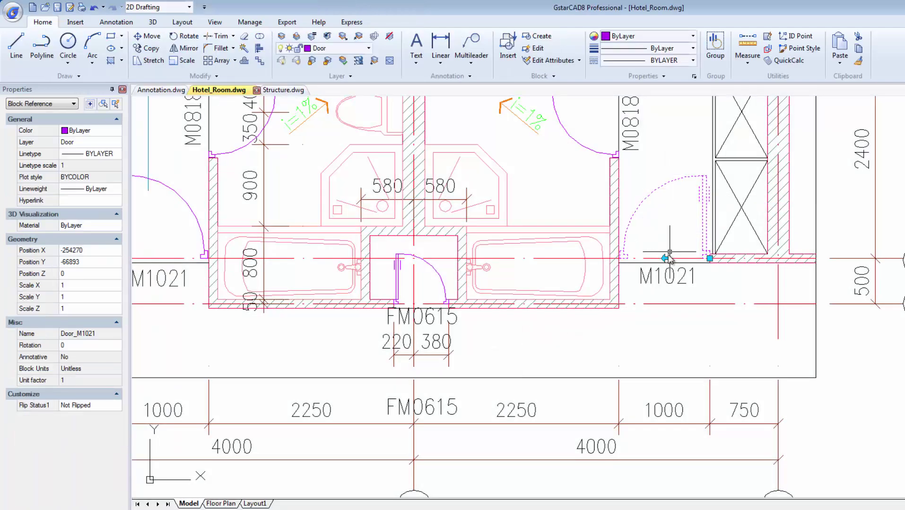
{"action": "left_click", "coordinate": [665, 257]}
{"action": "left_click", "coordinate": [665, 257]}
{"action": "left_click", "coordinate": [665, 258]}
{"action": "key", "text": "Escape"}
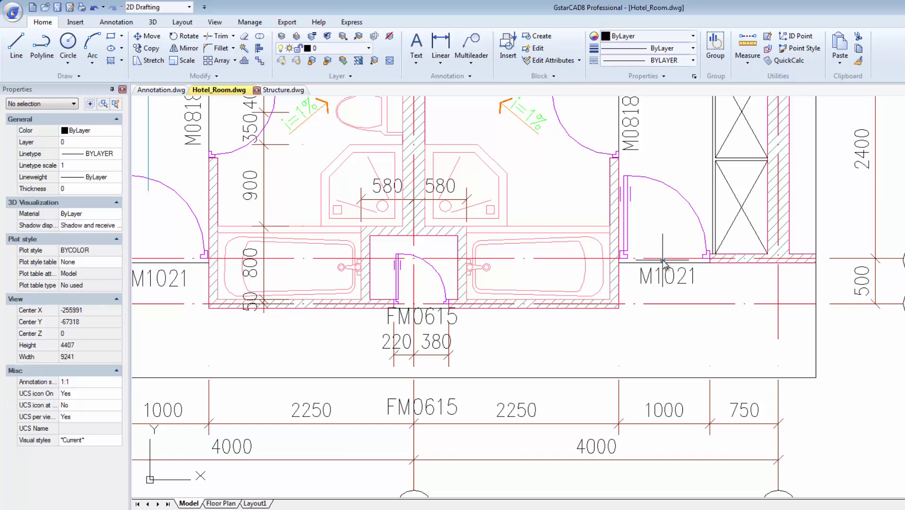
{"action": "scroll", "coordinate": [679, 298], "scroll_direction": "down", "scroll_amount": 4}
{"action": "scroll", "coordinate": [678, 298], "scroll_direction": "down", "scroll_amount": 1}
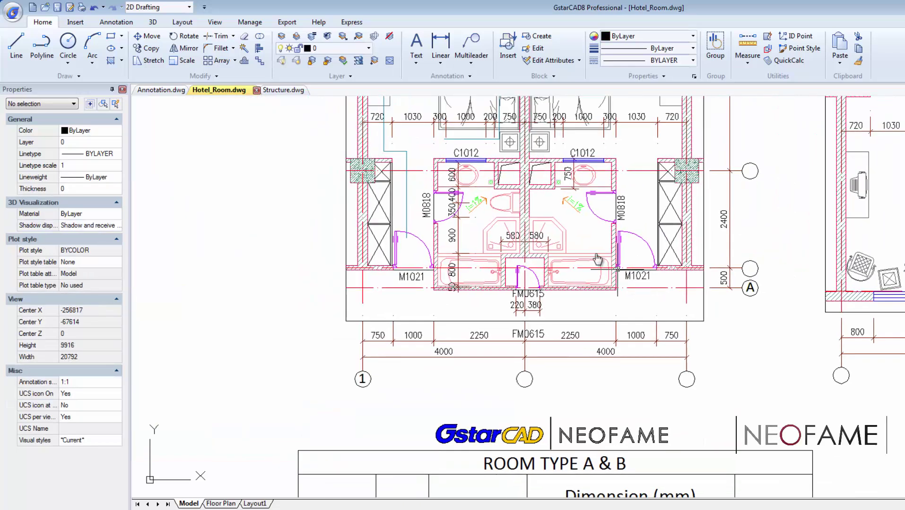
- In Structure.dwg, open the Wood Beam block in the Block Editor
{"action": "left_click", "coordinate": [282, 90]}
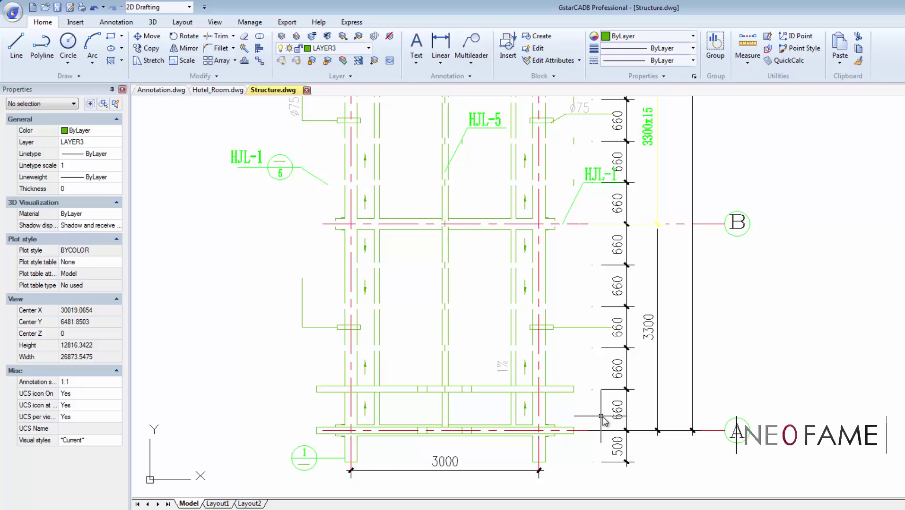
{"action": "scroll", "coordinate": [586, 425], "scroll_direction": "up", "scroll_amount": 2}
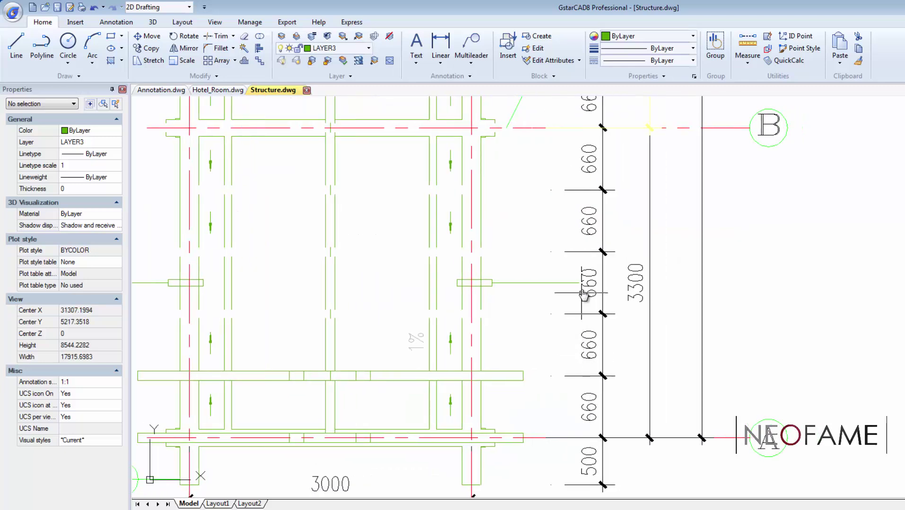
{"action": "mouse_move", "coordinate": [521, 255]}
{"action": "middle_mouse_down"}
{"action": "mouse_move", "coordinate": [521, 364]}
{"action": "mouse_move", "coordinate": [539, 251]}
{"action": "middle_mouse_up"}
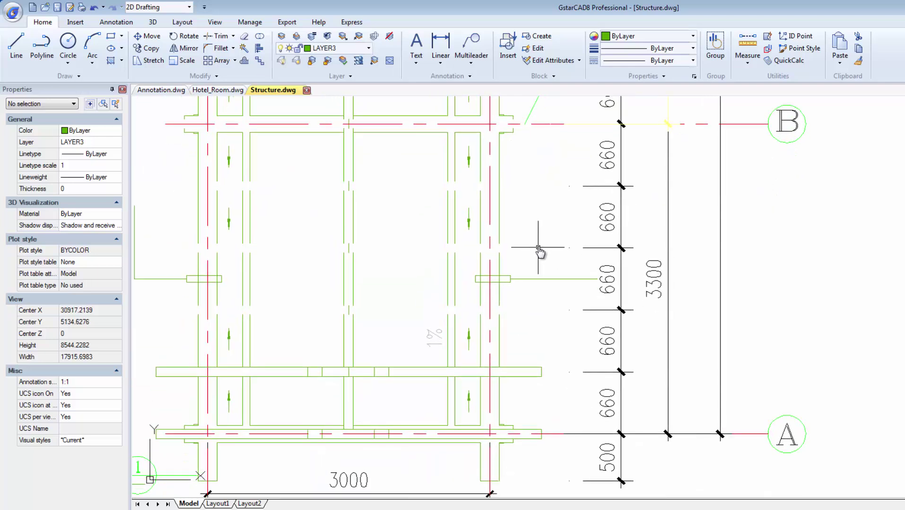
{"action": "double_click", "coordinate": [521, 371]}
{"action": "key", "text": "Return"}
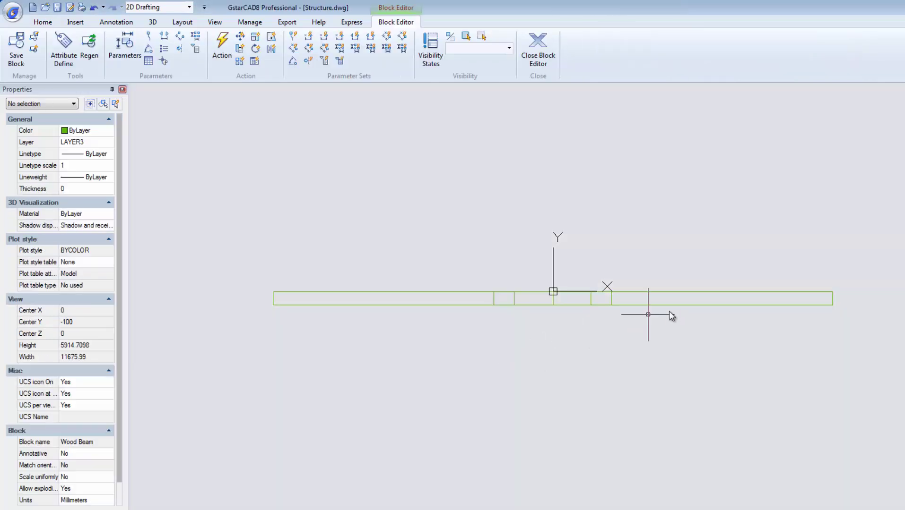
{"action": "middle_click_drag", "start_coordinate": [697, 306], "coordinate": [558, 306]}
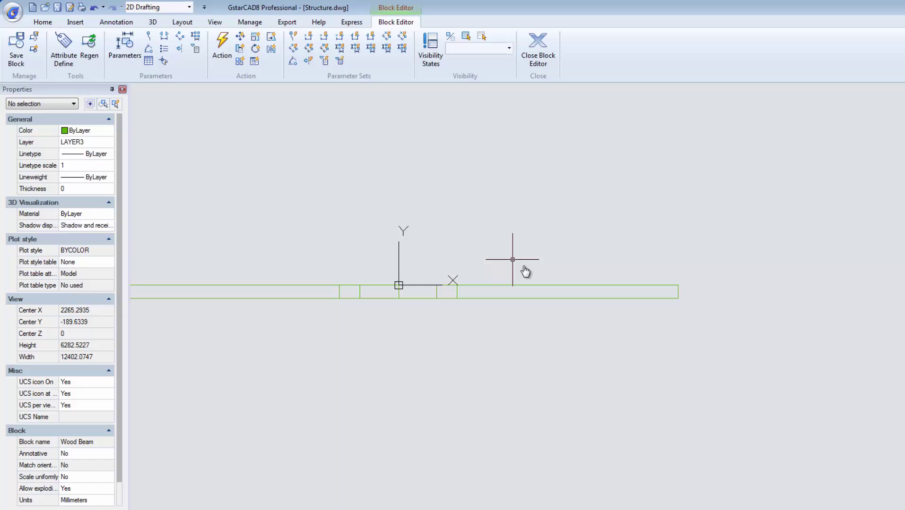
- Add a linear DISTANCE1 parameter at the beam's right end
{"action": "left_click", "coordinate": [166, 38]}
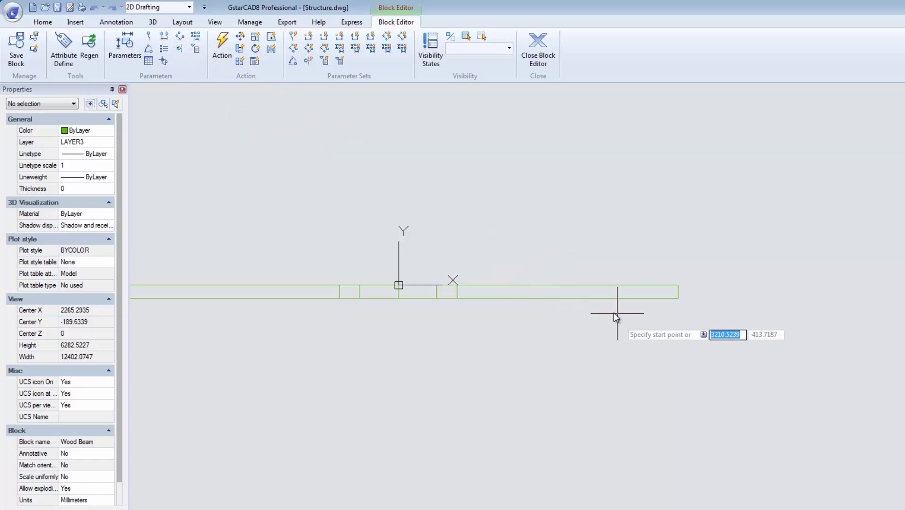
{"action": "left_click", "coordinate": [679, 299]}
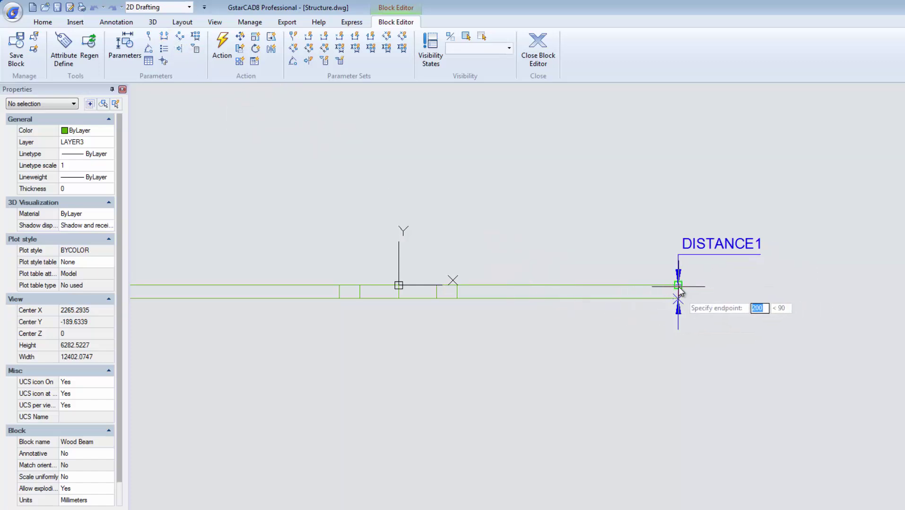
{"action": "left_click", "coordinate": [678, 286]}
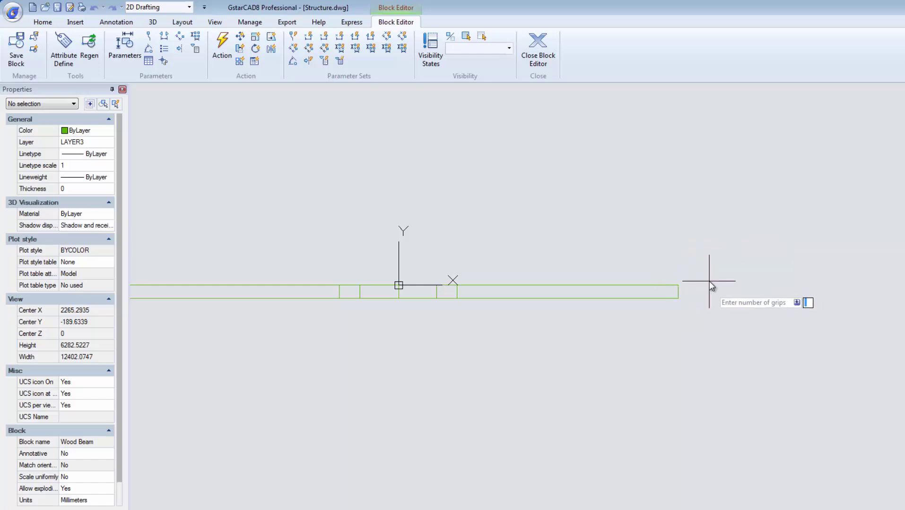
{"action": "type", "text": "2"}
{"action": "key", "text": "Return"}
{"action": "scroll", "coordinate": [709, 281], "scroll_direction": "up", "scroll_amount": 3}
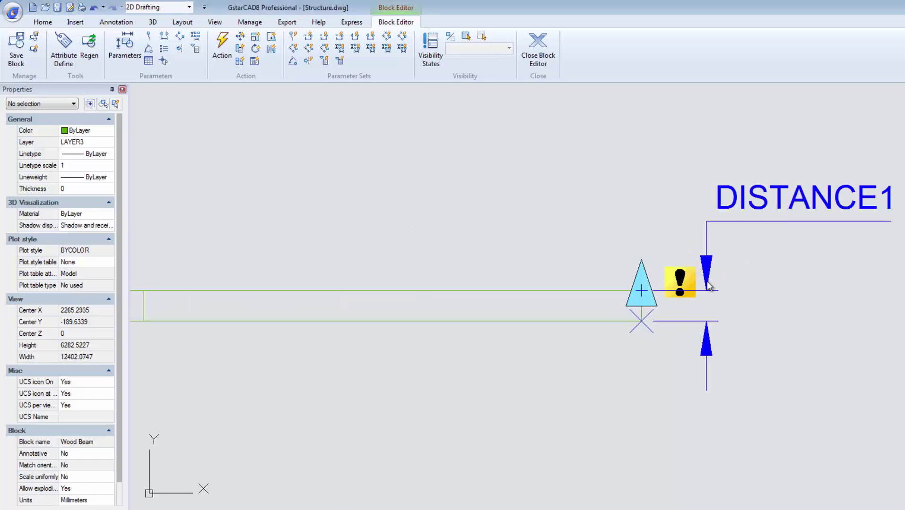
{"action": "mouse_move", "coordinate": [709, 283]}
{"action": "middle_mouse_down"}
{"action": "mouse_move", "coordinate": [665, 299]}
{"action": "mouse_move", "coordinate": [604, 296]}
{"action": "middle_mouse_up"}
{"action": "scroll", "coordinate": [662, 305], "scroll_direction": "down", "scroll_amount": 2}
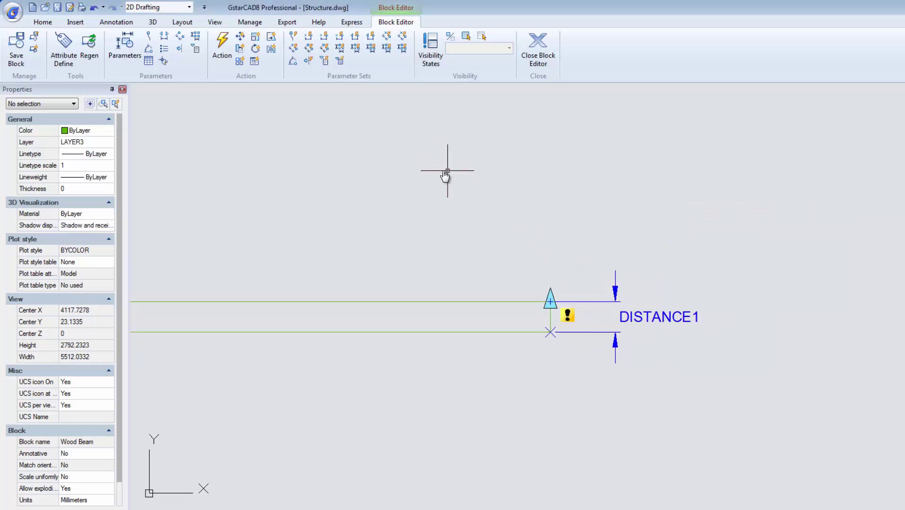
- Add an array action on the beam with 660 spacing, then close and save the block
{"action": "left_click", "coordinate": [243, 60]}
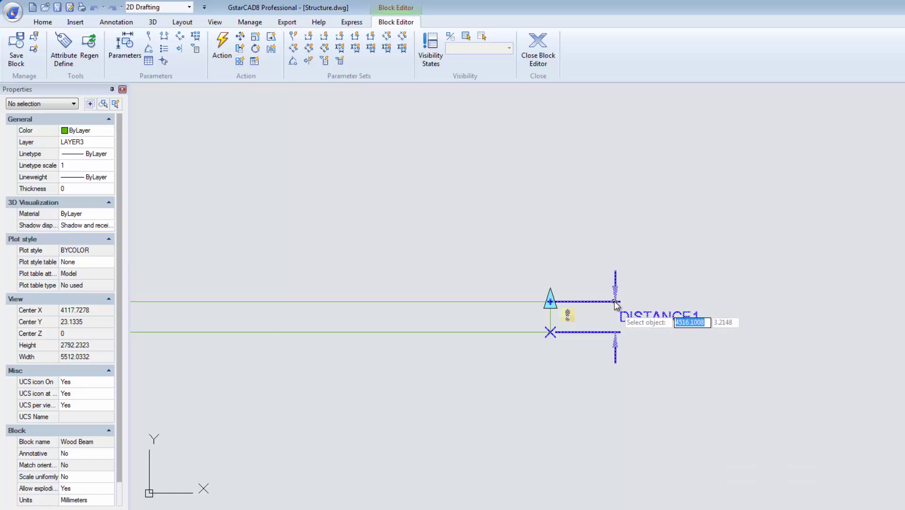
{"action": "scroll", "coordinate": [614, 302], "scroll_direction": "down", "scroll_amount": 3}
{"action": "left_click", "coordinate": [654, 349]}
{"action": "left_click", "coordinate": [336, 230]}
{"action": "key", "text": "Return"}
{"action": "scroll", "coordinate": [628, 301], "scroll_direction": "up", "scroll_amount": 5}
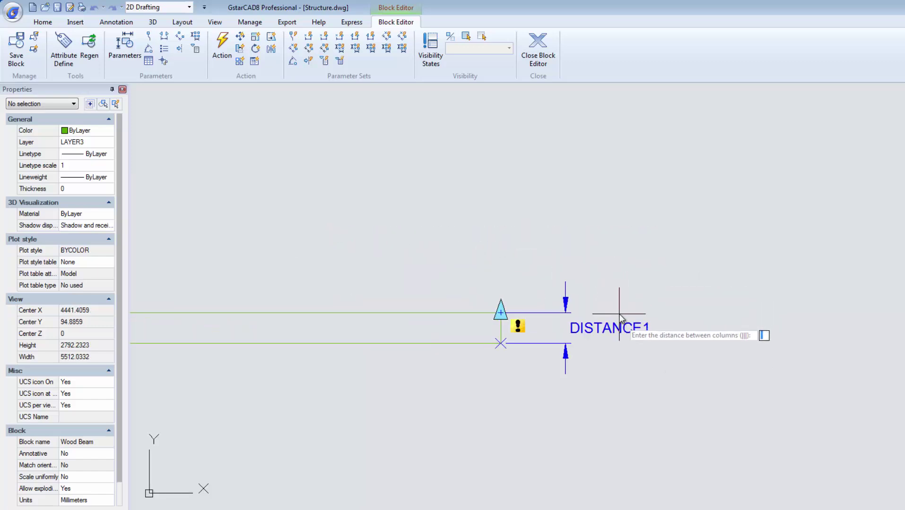
{"action": "type", "text": "660"}
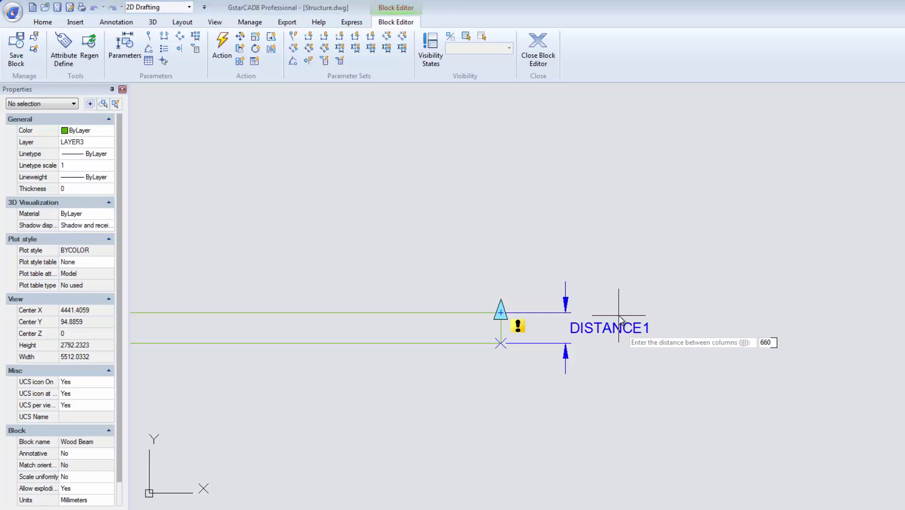
{"action": "key", "text": "Return"}
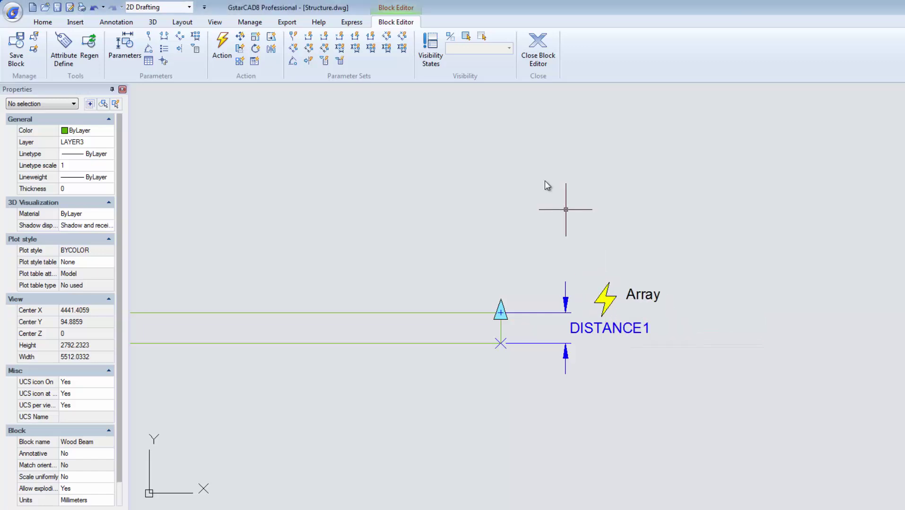
{"action": "left_click", "coordinate": [539, 57]}
{"action": "left_click", "coordinate": [512, 342]}
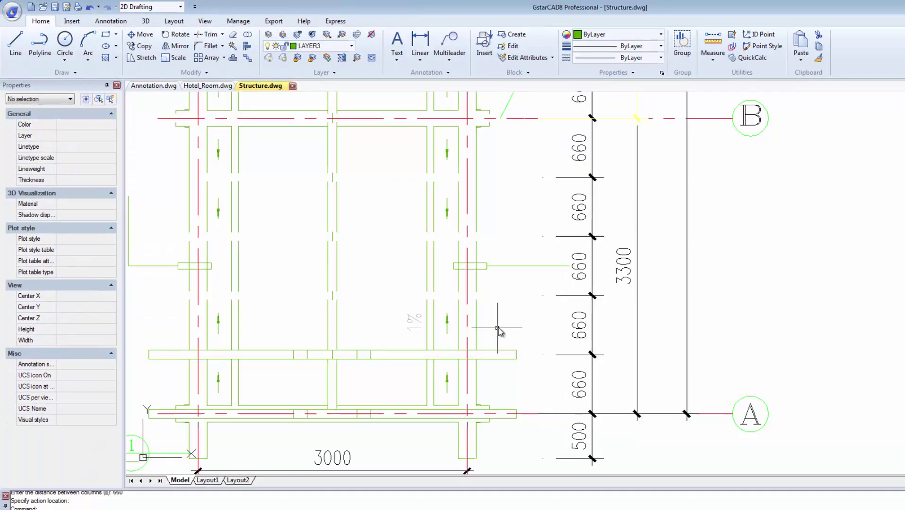
- Stretch the Wood Beam's distance grip up the plan to create a row of beams
{"action": "left_click", "coordinate": [515, 354]}
{"action": "left_click", "coordinate": [501, 347]}
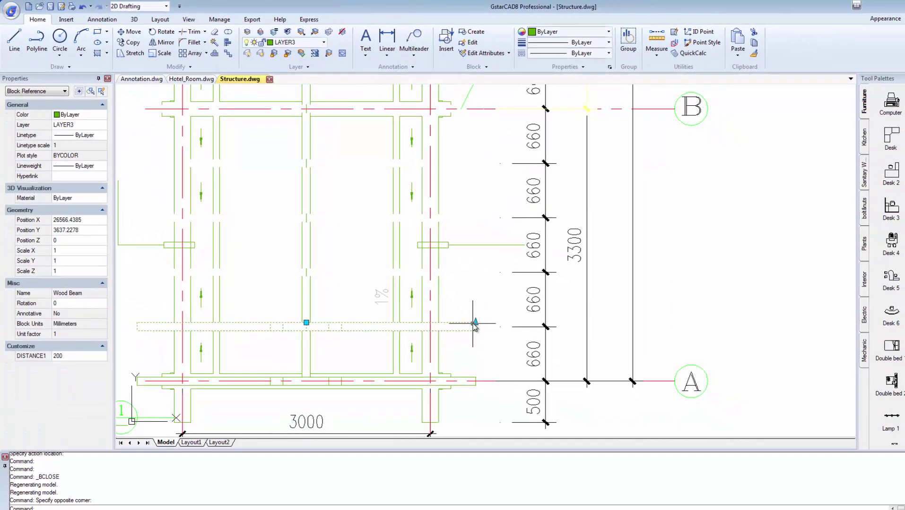
{"action": "left_click", "coordinate": [506, 343]}
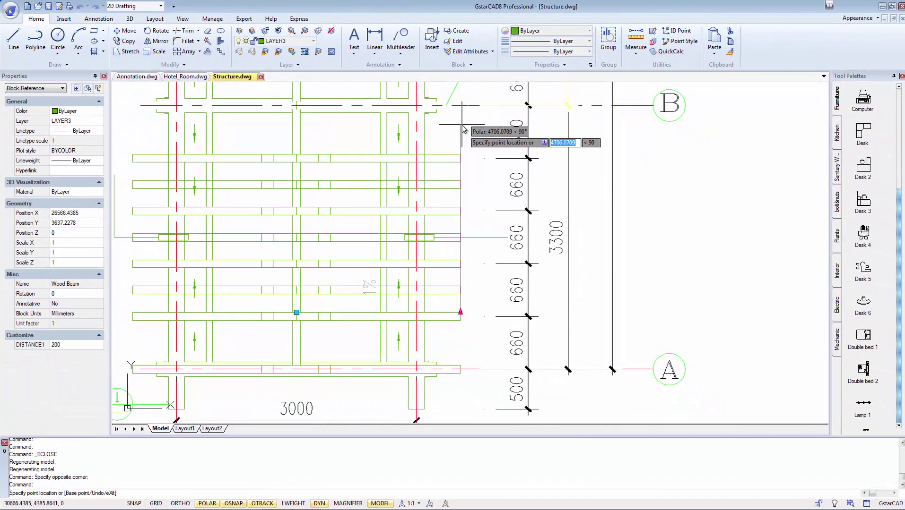
{"action": "middle_click_drag", "start_coordinate": [468, 130], "coordinate": [467, 285]}
{"action": "scroll", "coordinate": [462, 282], "scroll_direction": "down", "scroll_amount": 3}
{"action": "middle_click_drag", "start_coordinate": [484, 125], "coordinate": [449, 195]}
{"action": "middle_click_drag", "start_coordinate": [447, 107], "coordinate": [439, 221]}
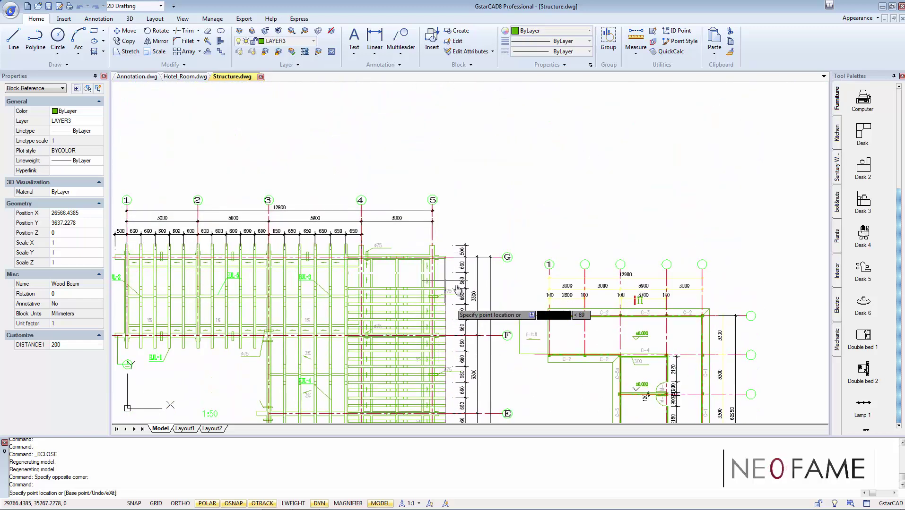
{"action": "left_click", "coordinate": [456, 255]}
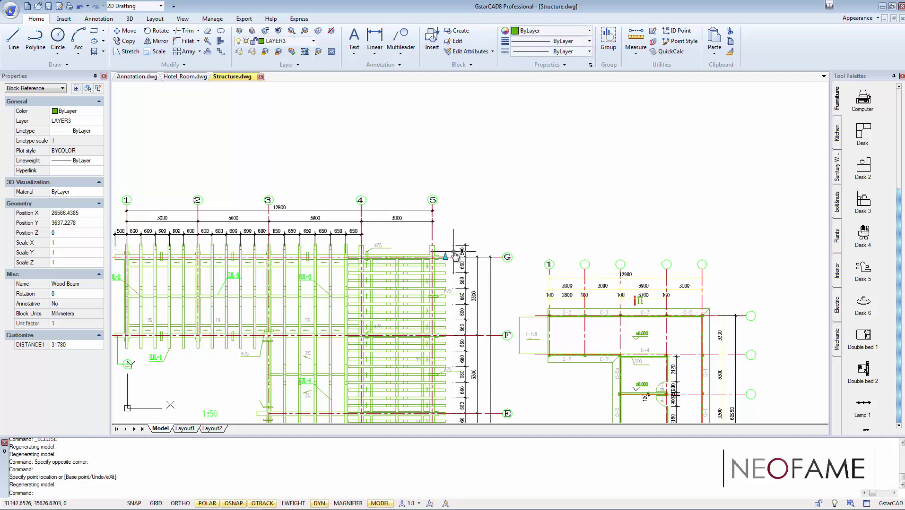
{"action": "key", "text": "Escape"}
- In Hotel_Room.dwg, create a new tool palette named Dynamic
{"action": "left_click", "coordinate": [196, 81]}
{"action": "scroll", "coordinate": [361, 189], "scroll_direction": "down", "scroll_amount": 3}
{"action": "right_click", "coordinate": [877, 331]}
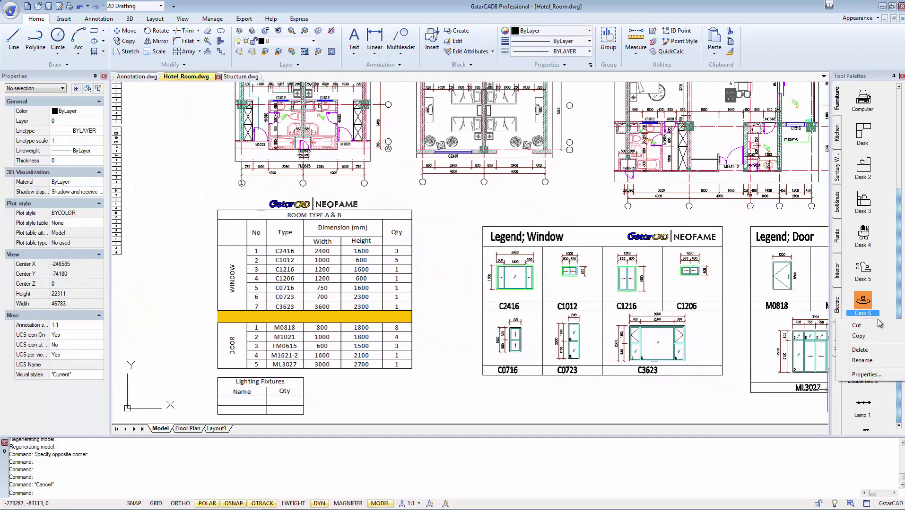
{"action": "right_click", "coordinate": [888, 330]}
{"action": "left_click", "coordinate": [834, 358]}
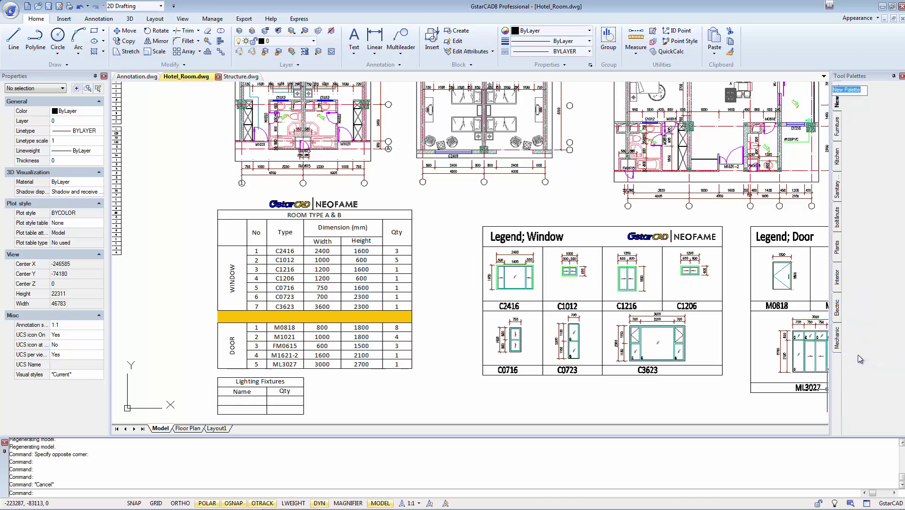
{"action": "key", "text": "Return"}
{"action": "key", "text": "Escape"}
- Add the C2416 window and M1021 door blocks to the Dynamic palette
{"action": "left_click", "coordinate": [518, 268]}
{"action": "left_click_drag", "start_coordinate": [518, 268], "coordinate": [810, 179]}
{"action": "left_click_drag", "start_coordinate": [863, 139], "coordinate": [863, 139]}
{"action": "key", "text": "Escape"}
{"action": "scroll", "coordinate": [342, 99], "scroll_direction": "up", "scroll_amount": 4}
{"action": "left_click", "coordinate": [358, 176]}
{"action": "left_click_drag", "start_coordinate": [357, 176], "coordinate": [863, 140]}
{"action": "key", "text": "Escape"}
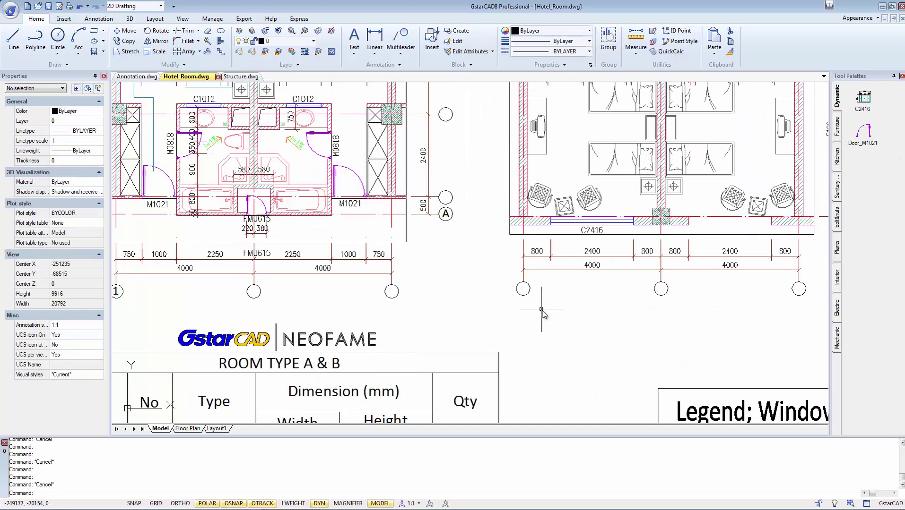
- Add the Wood Beam block from Structure.dwg to the Dynamic palette
{"action": "left_click", "coordinate": [254, 77]}
{"action": "left_click", "coordinate": [414, 273]}
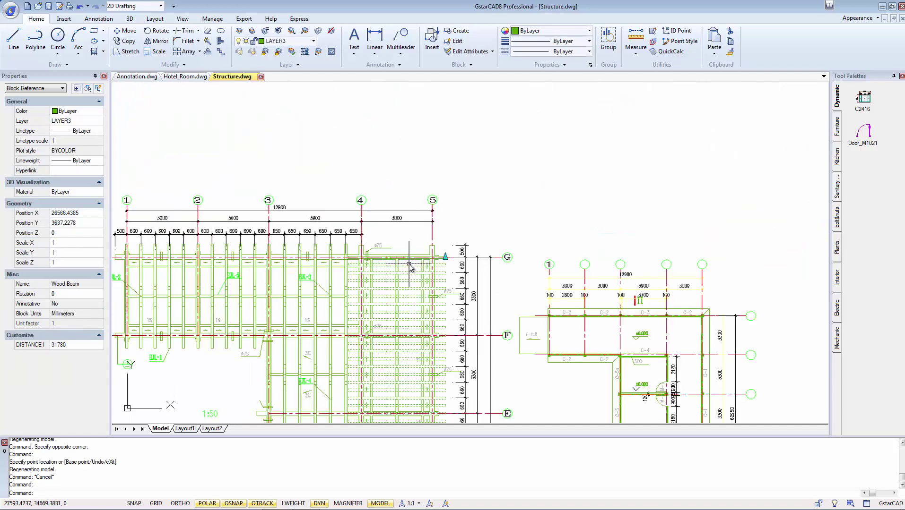
{"action": "left_click_drag", "start_coordinate": [771, 231], "coordinate": [877, 183]}
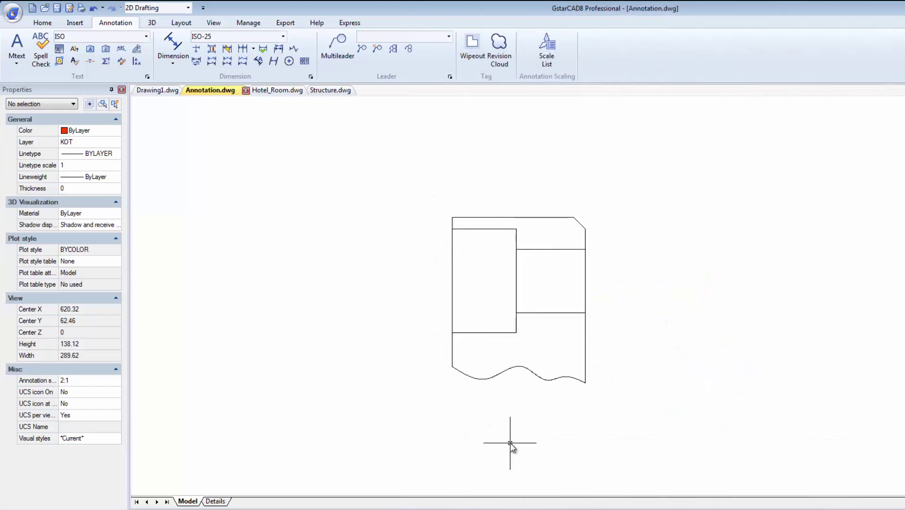
- Create a new annotative dimension style named Annotation in the Dimension Style Manager
{"action": "left_click", "coordinate": [217, 503]}
{"action": "left_click", "coordinate": [188, 502]}
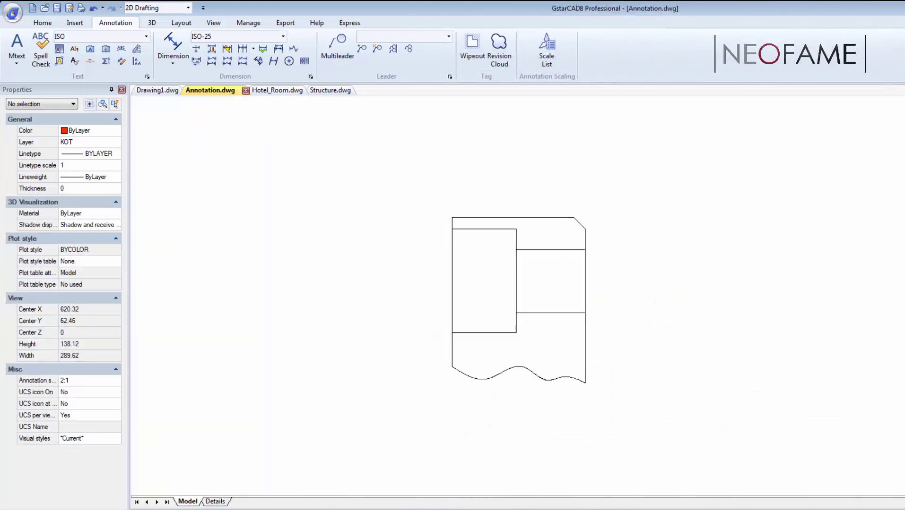
{"action": "left_click", "coordinate": [670, 423]}
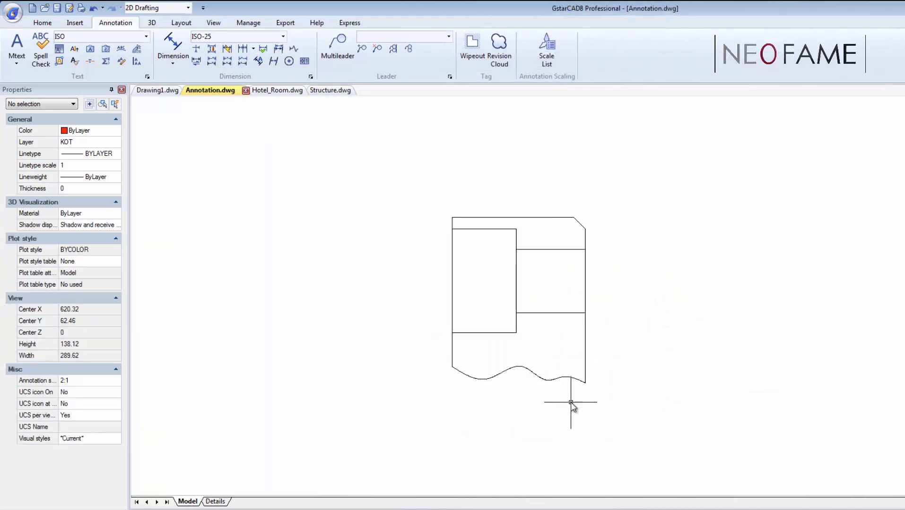
{"action": "left_click", "coordinate": [311, 77]}
{"action": "left_click", "coordinate": [644, 256]}
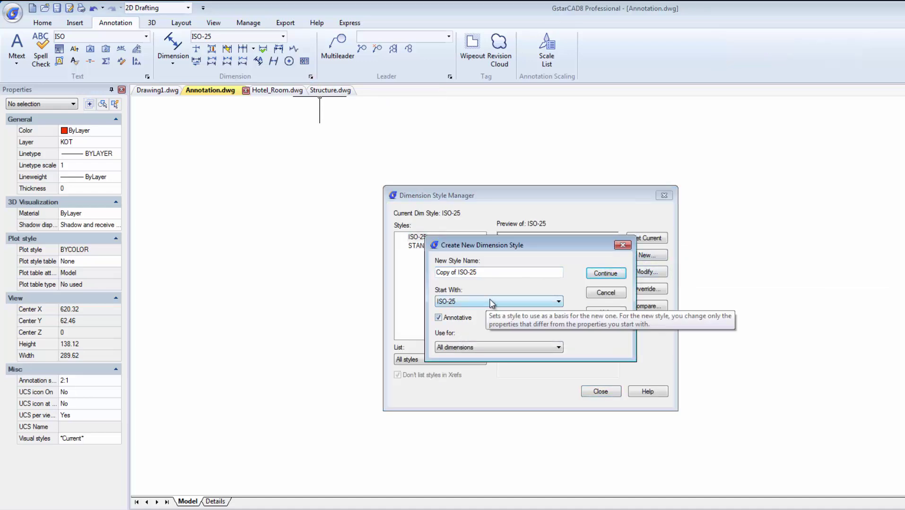
{"action": "left_click_drag", "start_coordinate": [479, 272], "coordinate": [424, 270]}
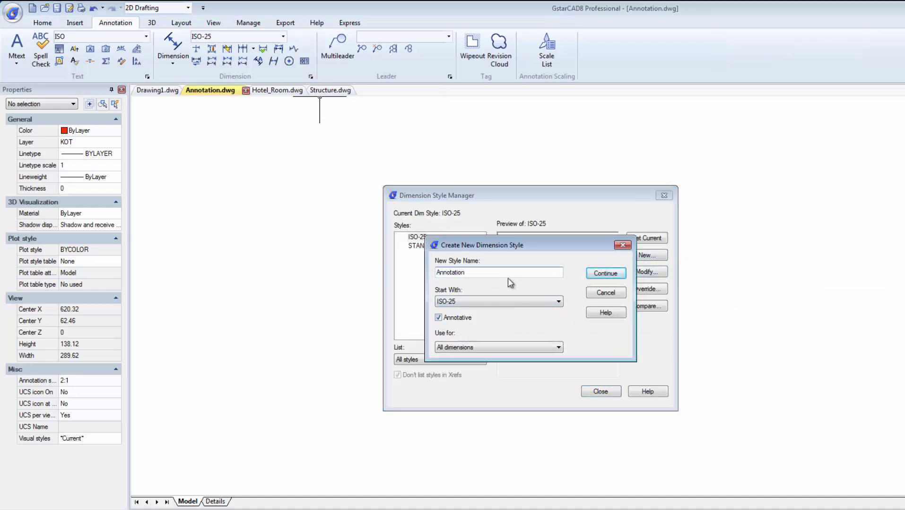
{"action": "left_click", "coordinate": [606, 273]}
{"action": "left_click", "coordinate": [558, 443]}
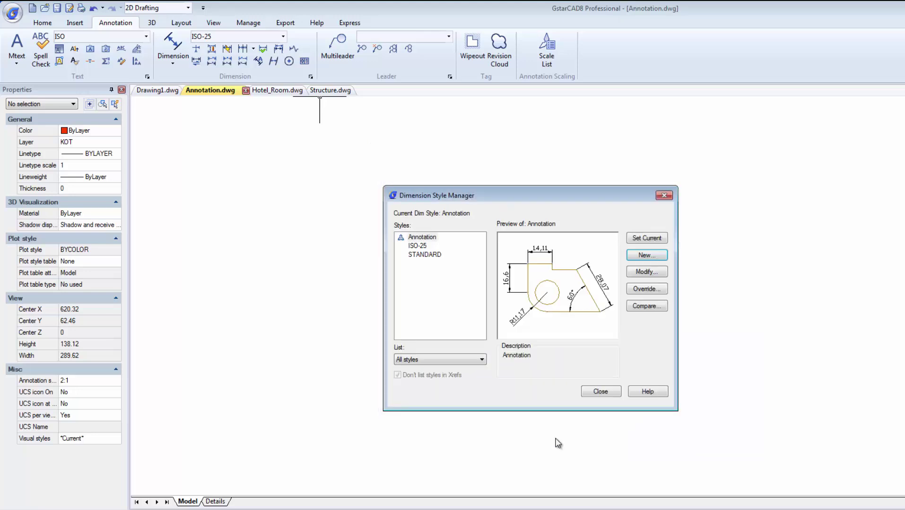
{"action": "left_click", "coordinate": [599, 392]}
- At annotation scale 1:2, add linear dimensions 36 on the left edge and 42 along the top
{"action": "left_click", "coordinate": [511, 504]}
{"action": "left_click", "coordinate": [486, 313]}
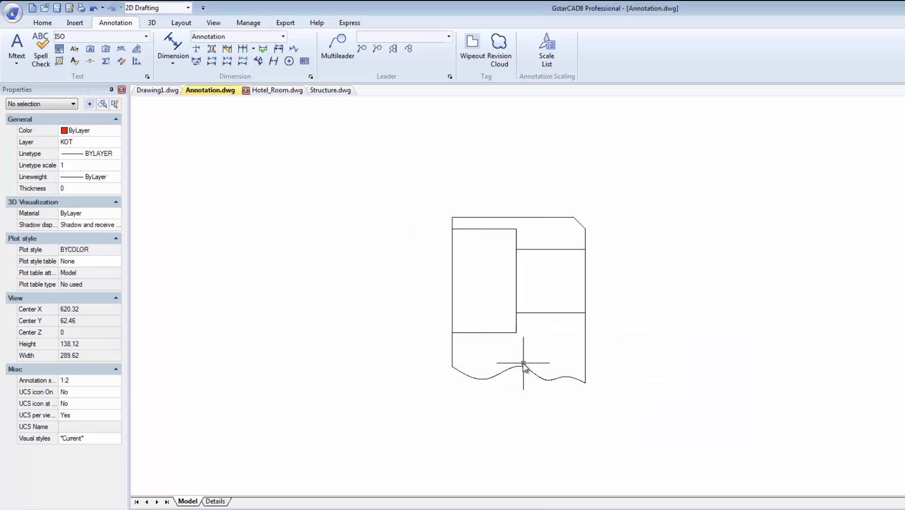
{"action": "left_click", "coordinate": [173, 63]}
{"action": "left_click", "coordinate": [189, 85]}
{"action": "left_click", "coordinate": [452, 229]}
{"action": "left_click", "coordinate": [452, 333]}
{"action": "left_click", "coordinate": [425, 283]}
{"action": "key", "text": "Return"}
{"action": "left_click", "coordinate": [452, 217]}
{"action": "left_click", "coordinate": [573, 218]}
{"action": "left_click", "coordinate": [574, 197]}
- Check the 1:2 dimensions in the Details layout, then return to model space
{"action": "left_click", "coordinate": [215, 502]}
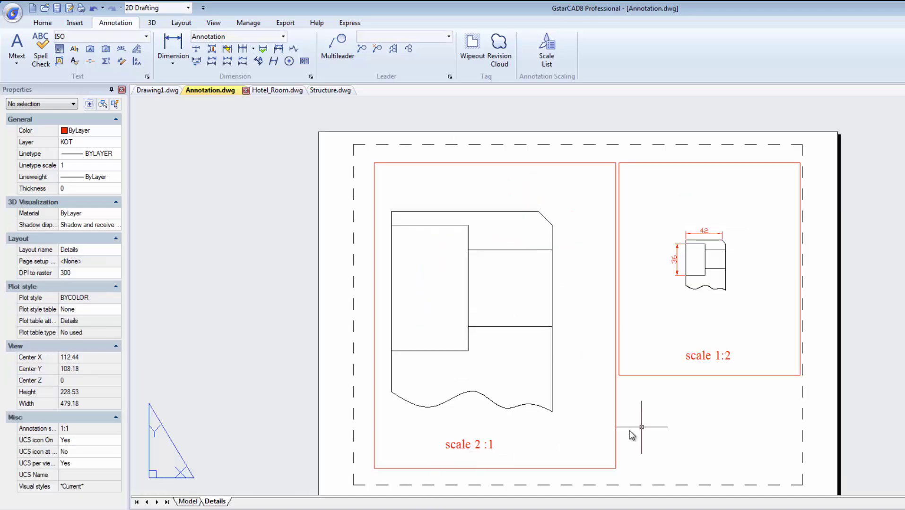
{"action": "scroll", "coordinate": [714, 255], "scroll_direction": "up", "scroll_amount": 4}
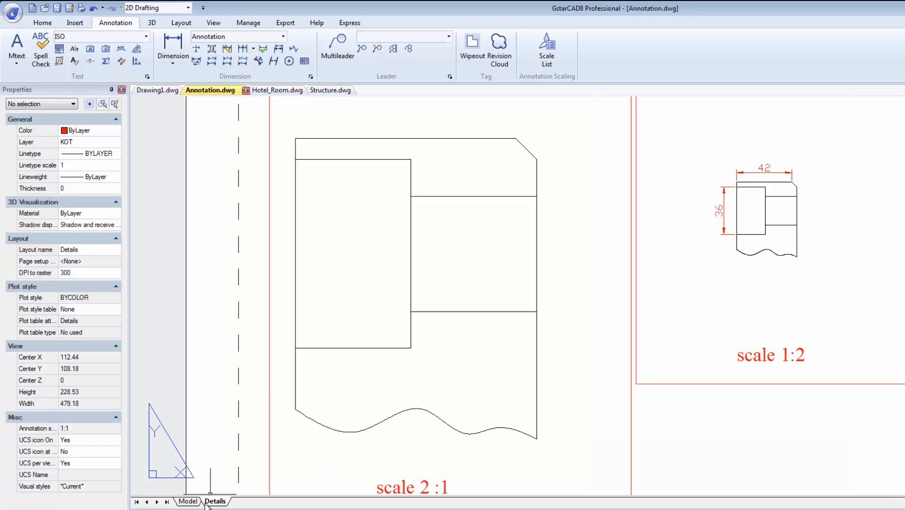
{"action": "left_click", "coordinate": [189, 502]}
- Switch the annotation scale to 2:1 and add linear dimensions 7 and 22
{"action": "left_click", "coordinate": [490, 508]}
{"action": "left_click", "coordinate": [528, 438]}
{"action": "left_click", "coordinate": [173, 62]}
{"action": "left_click", "coordinate": [188, 81]}
{"action": "left_click", "coordinate": [475, 256]}
{"action": "left_click", "coordinate": [475, 256]}
{"action": "left_click", "coordinate": [469, 276]}
{"action": "key", "text": "Return"}
{"action": "left_click", "coordinate": [475, 256]}
{"action": "left_click", "coordinate": [475, 319]}
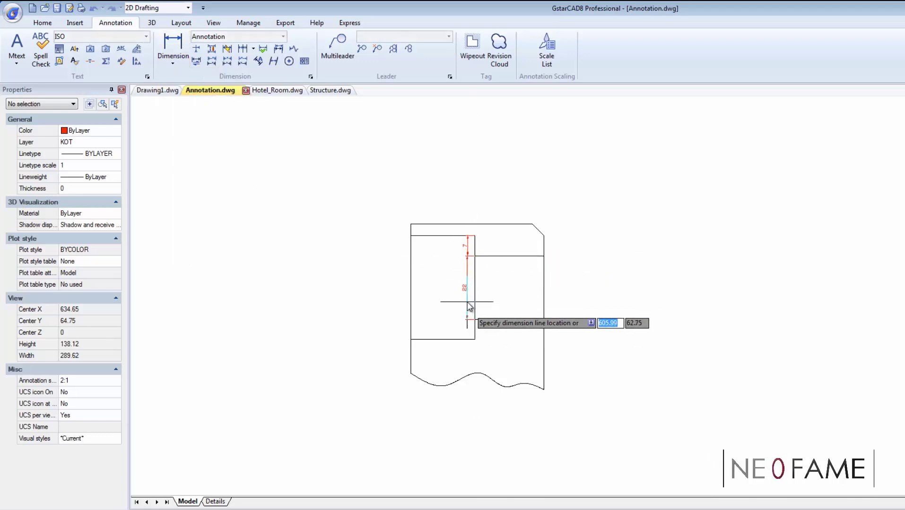
{"action": "left_click", "coordinate": [468, 307]}
- Add a 5.66 aligned dimension to the chamfer and check it in the Details layout
{"action": "left_click", "coordinate": [173, 62]}
{"action": "left_click", "coordinate": [182, 104]}
{"action": "left_click", "coordinate": [533, 223]}
{"action": "left_click", "coordinate": [544, 235]}
{"action": "left_click", "coordinate": [542, 225]}
{"action": "left_click", "coordinate": [215, 502]}
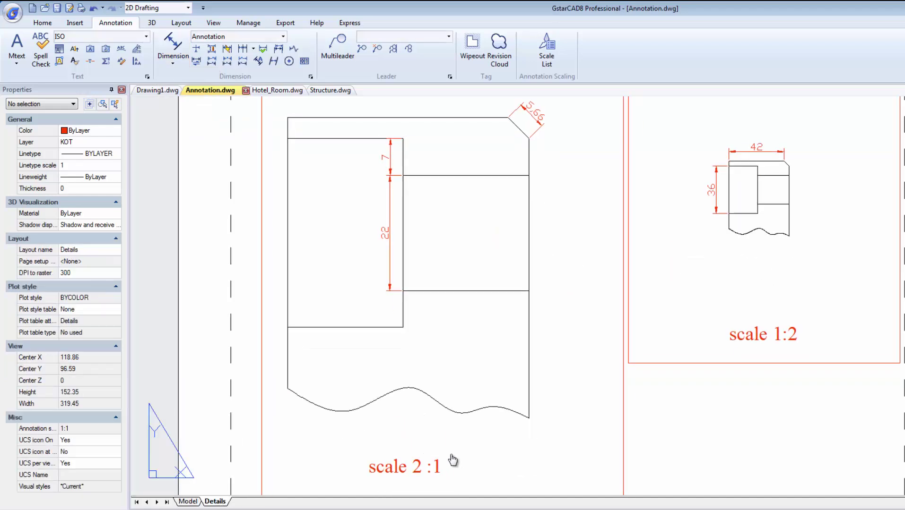
{"action": "left_click", "coordinate": [188, 501]}
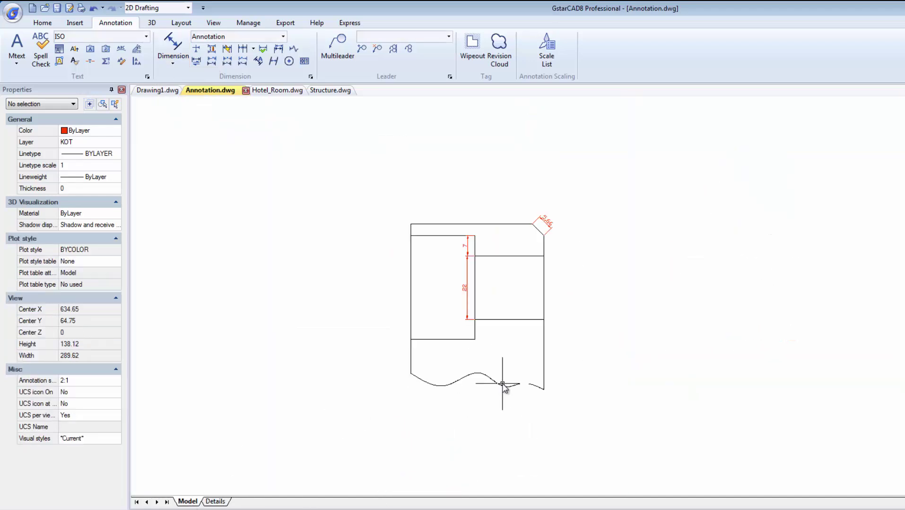
- Hatch the part's outer solid region with the red ANSI31 pattern using the H command
{"action": "type", "text": "h"}
{"action": "key", "text": "Return"}
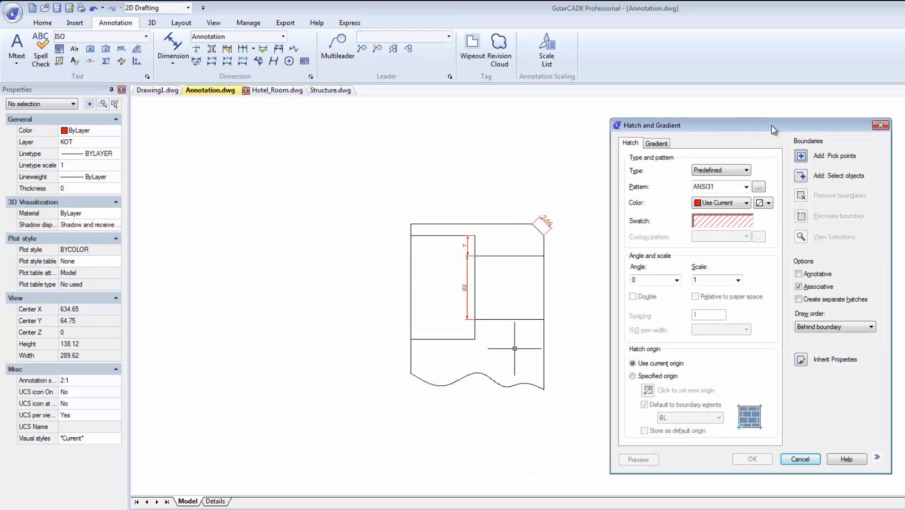
{"action": "left_click_drag", "start_coordinate": [482, 125], "coordinate": [777, 126]}
{"action": "left_click", "coordinate": [799, 155]}
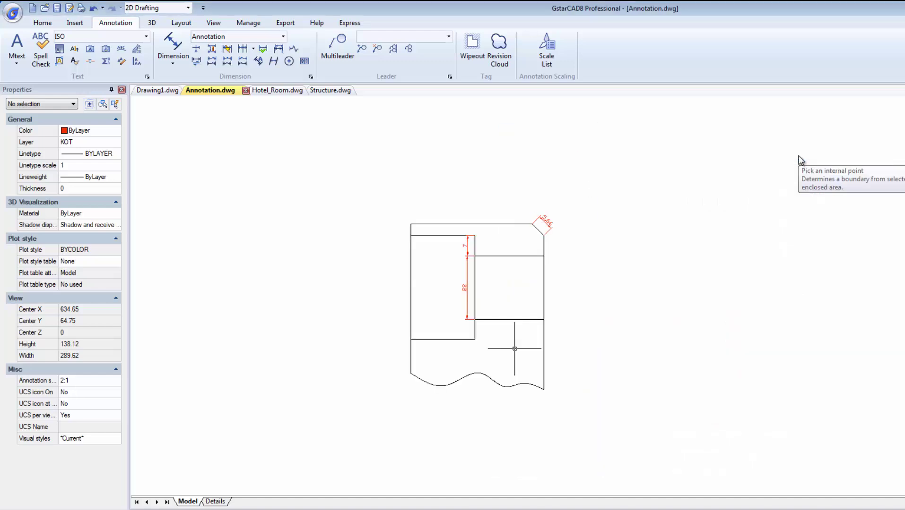
{"action": "left_click", "coordinate": [525, 252]}
{"action": "key", "text": "Return"}
{"action": "left_click", "coordinate": [749, 462]}
{"action": "left_click", "coordinate": [215, 502]}
{"action": "left_click", "coordinate": [188, 502]}
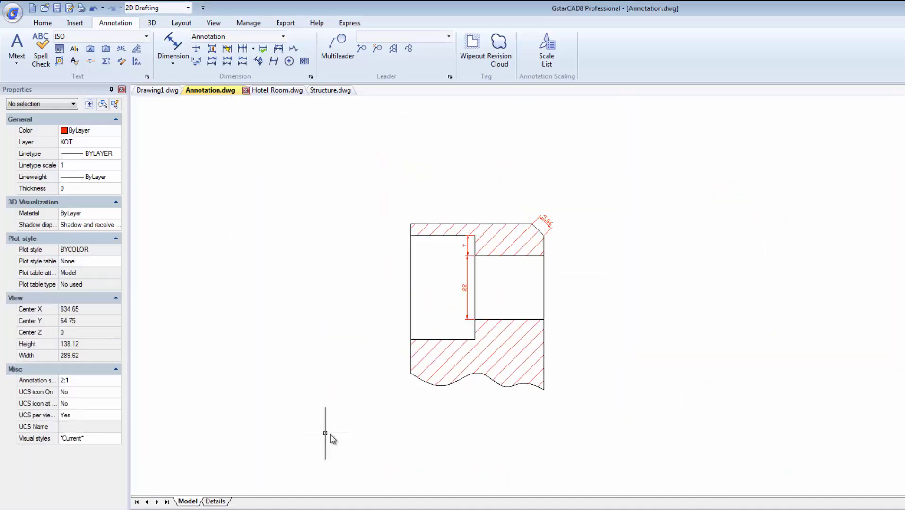
- Add the 1:2 annotation scale to the hatch in Properties and check it in Details
{"action": "left_click", "coordinate": [508, 368]}
{"action": "double_click", "coordinate": [510, 350]}
{"action": "left_click", "coordinate": [515, 462]}
{"action": "left_click", "coordinate": [514, 340]}
{"action": "left_click", "coordinate": [95, 260]}
{"action": "left_click", "coordinate": [115, 259]}
{"action": "left_click", "coordinate": [562, 259]}
{"action": "left_click", "coordinate": [469, 262]}
{"action": "left_click", "coordinate": [475, 362]}
{"action": "left_click", "coordinate": [471, 364]}
{"action": "left_click", "coordinate": [215, 501]}
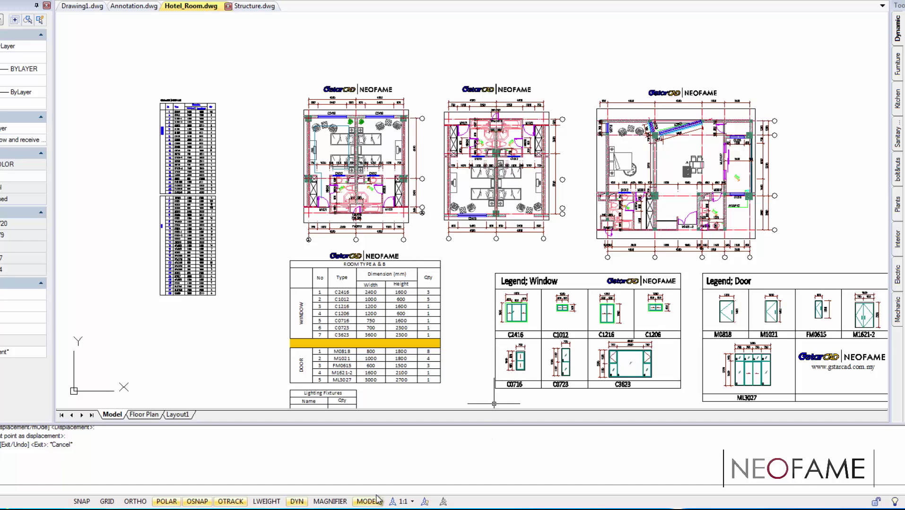
- Review the magnifier settings, keeping the lens shape circular
{"action": "right_click", "coordinate": [334, 504]}
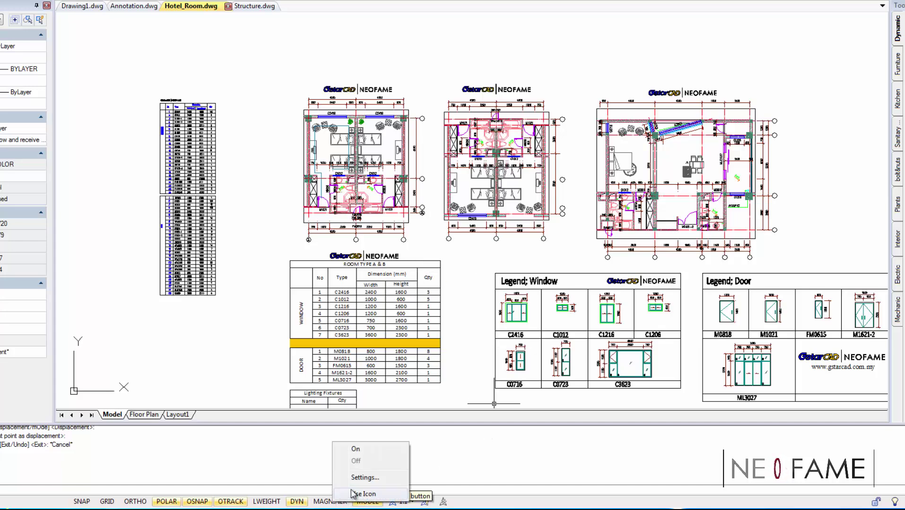
{"action": "left_click", "coordinate": [363, 478]}
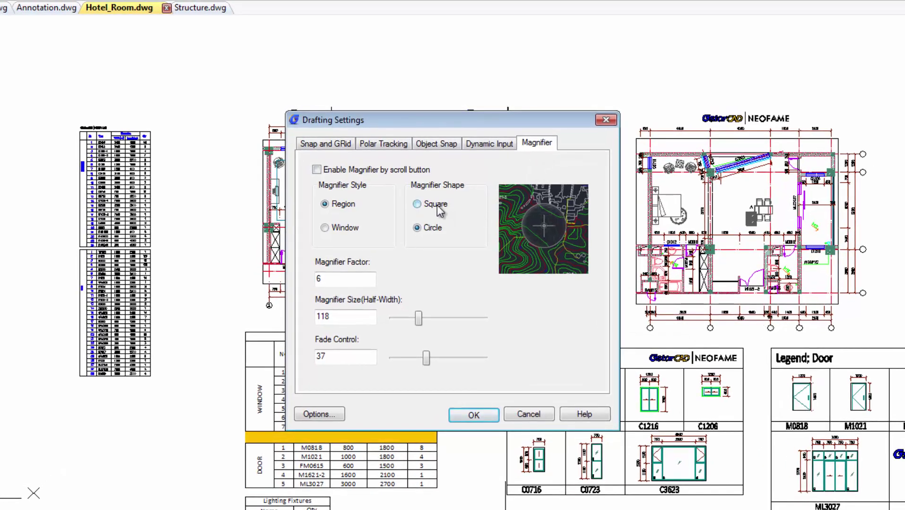
{"action": "left_click", "coordinate": [436, 207]}
{"action": "left_click", "coordinate": [428, 229]}
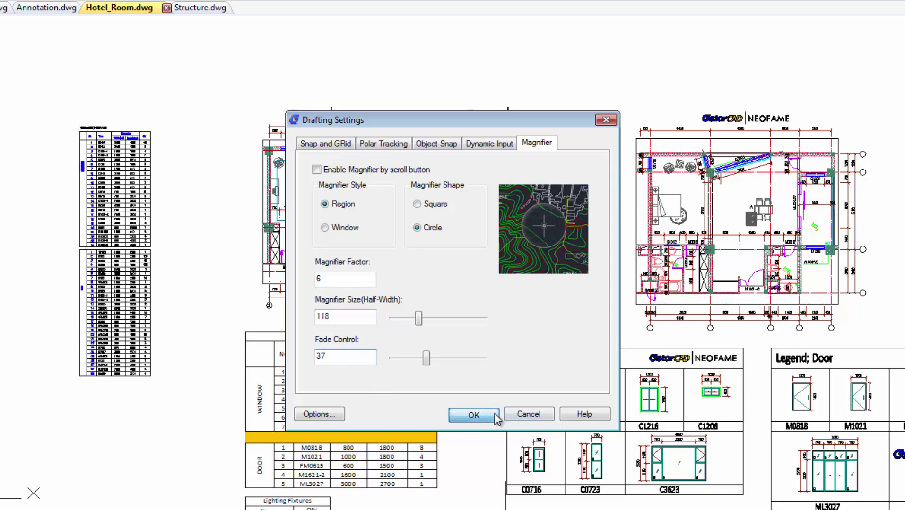
{"action": "left_click", "coordinate": [473, 415]}
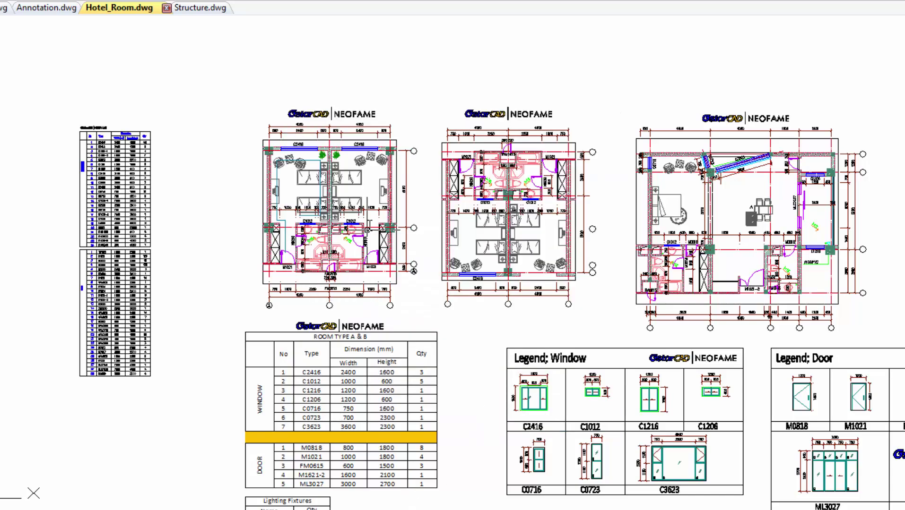
- Copy the plants from the left room plan into the middle floor plan, aiming with the magnifier
{"action": "key", "text": "ctrl+shift+m"}
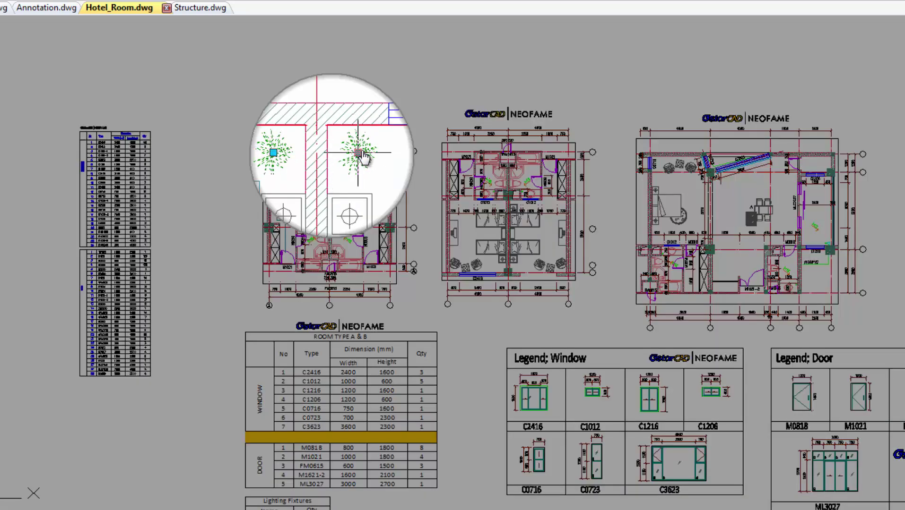
{"action": "type", "text": "co"}
{"action": "key", "text": "Return"}
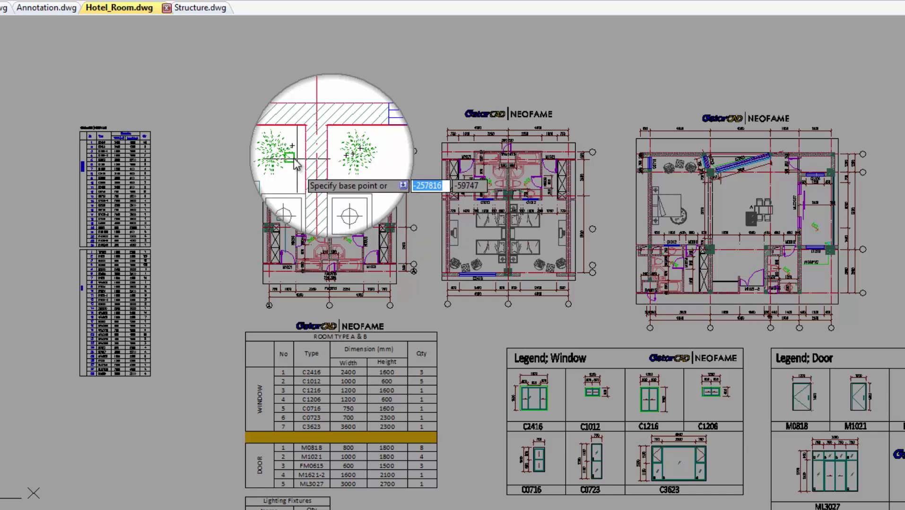
{"action": "left_click", "coordinate": [276, 156]}
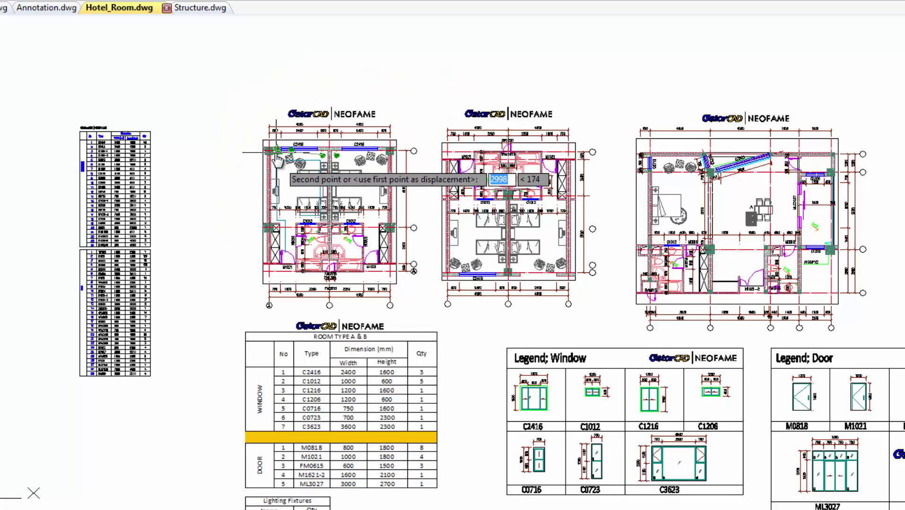
{"action": "key", "text": "ctrl+shift+m"}
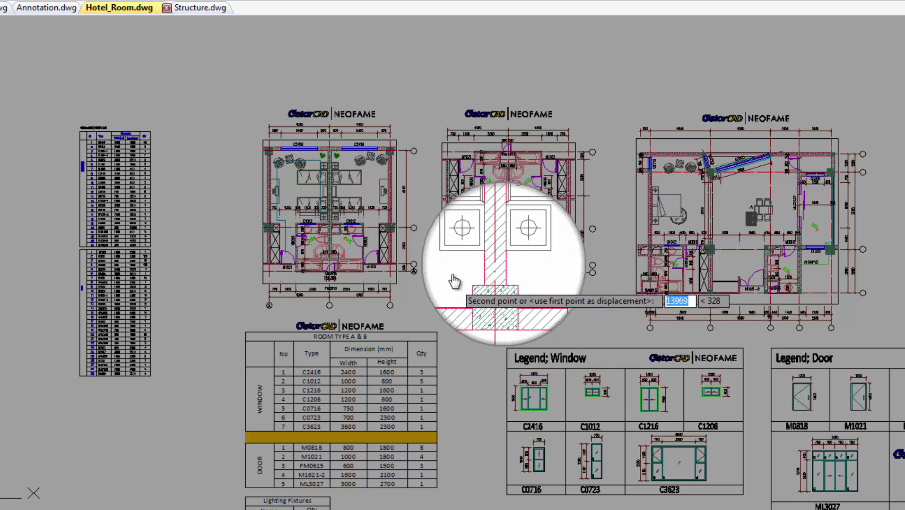
{"action": "key", "text": "ctrl+shift+m"}
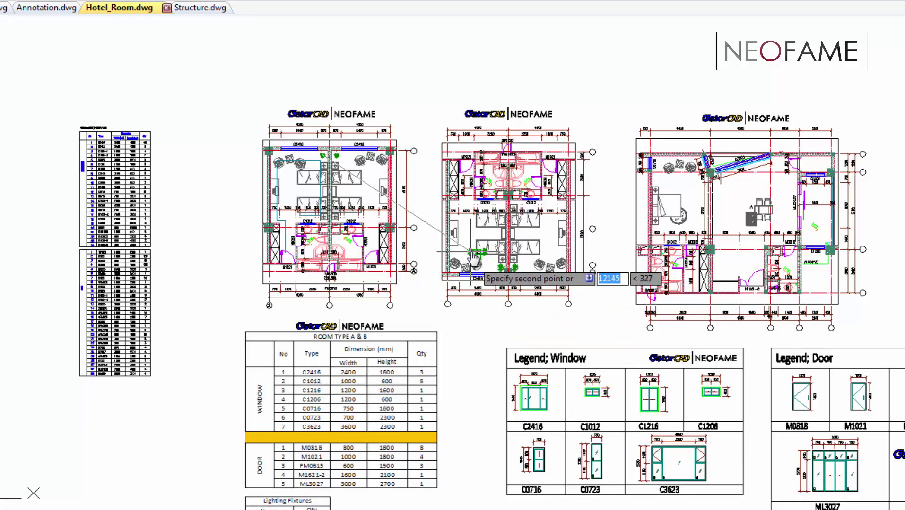
{"action": "scroll", "coordinate": [471, 251], "scroll_direction": "down", "scroll_amount": 2}
{"action": "left_click", "coordinate": [472, 256]}
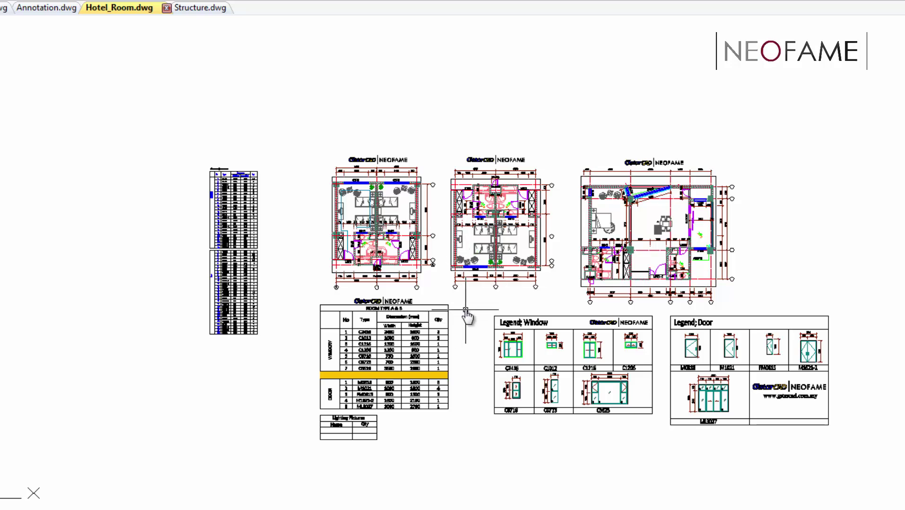
- Choose the DWG To PDF.pc3 plotter in the Plot dialog and open its configuration editor
{"action": "key", "text": "ctrl+0"}
{"action": "scroll", "coordinate": [507, 262], "scroll_direction": "up", "scroll_amount": 3}
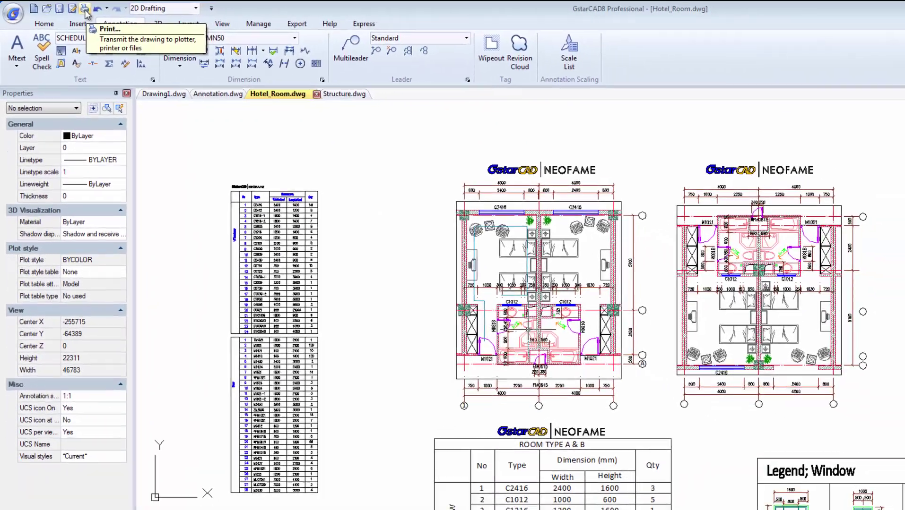
{"action": "left_click", "coordinate": [105, 10]}
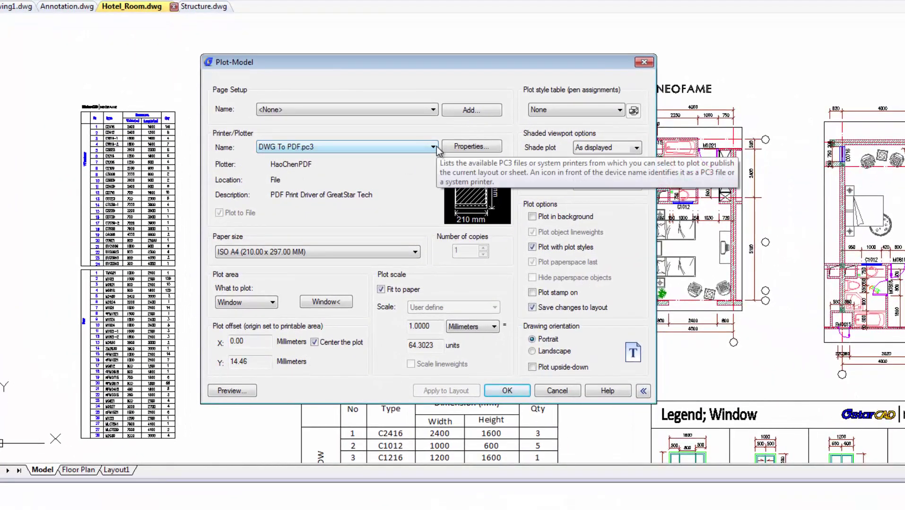
{"action": "left_click", "coordinate": [443, 155]}
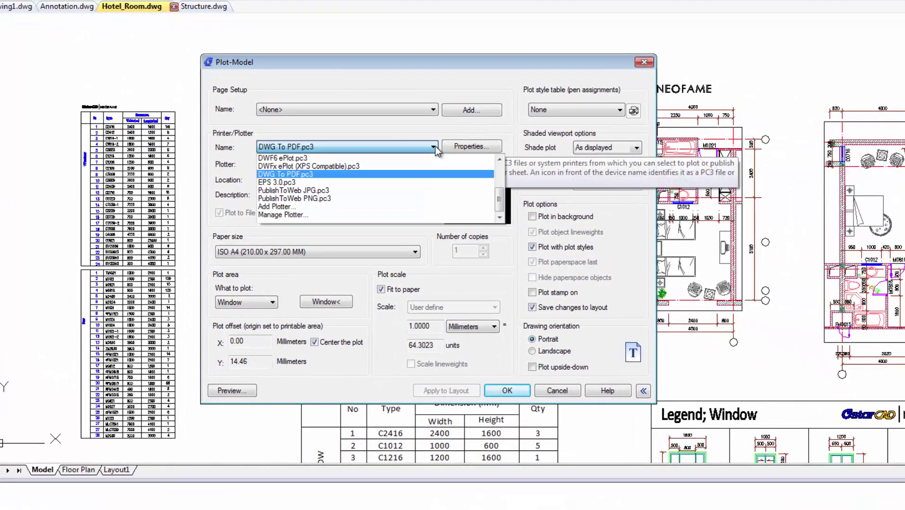
{"action": "left_click", "coordinate": [330, 175]}
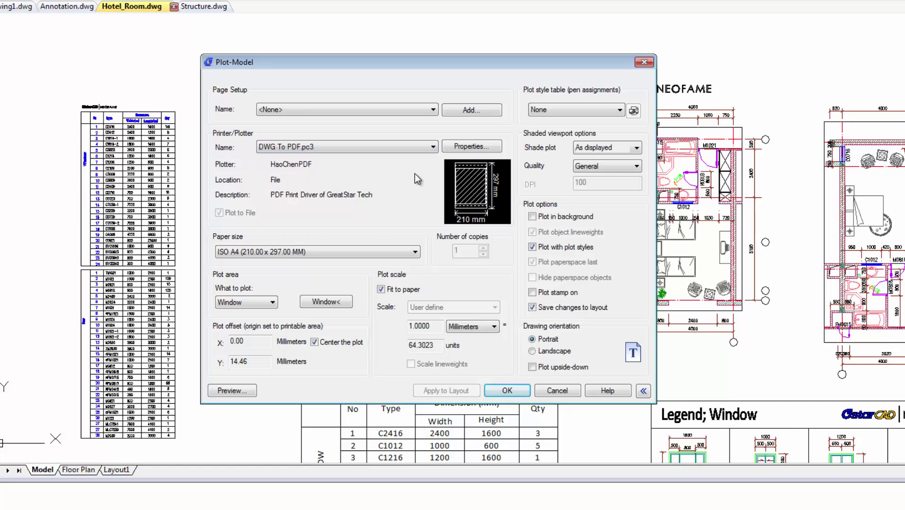
{"action": "left_click", "coordinate": [465, 147]}
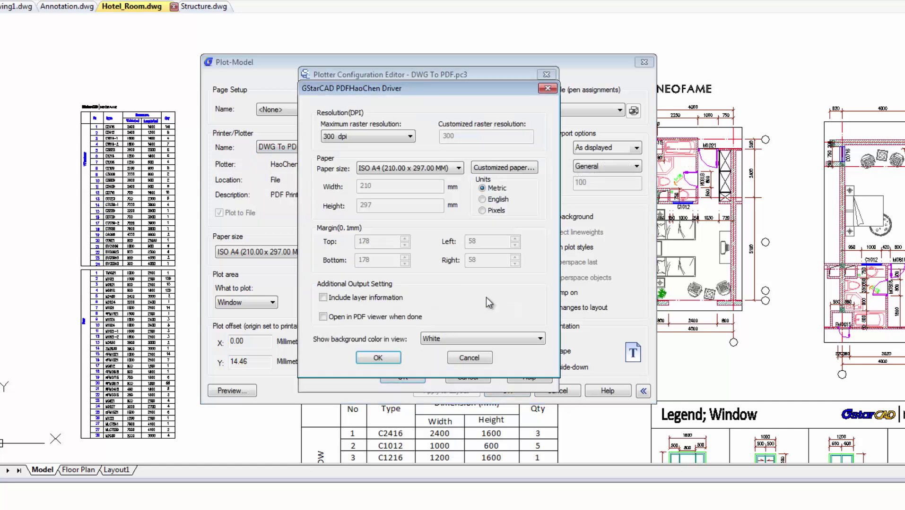